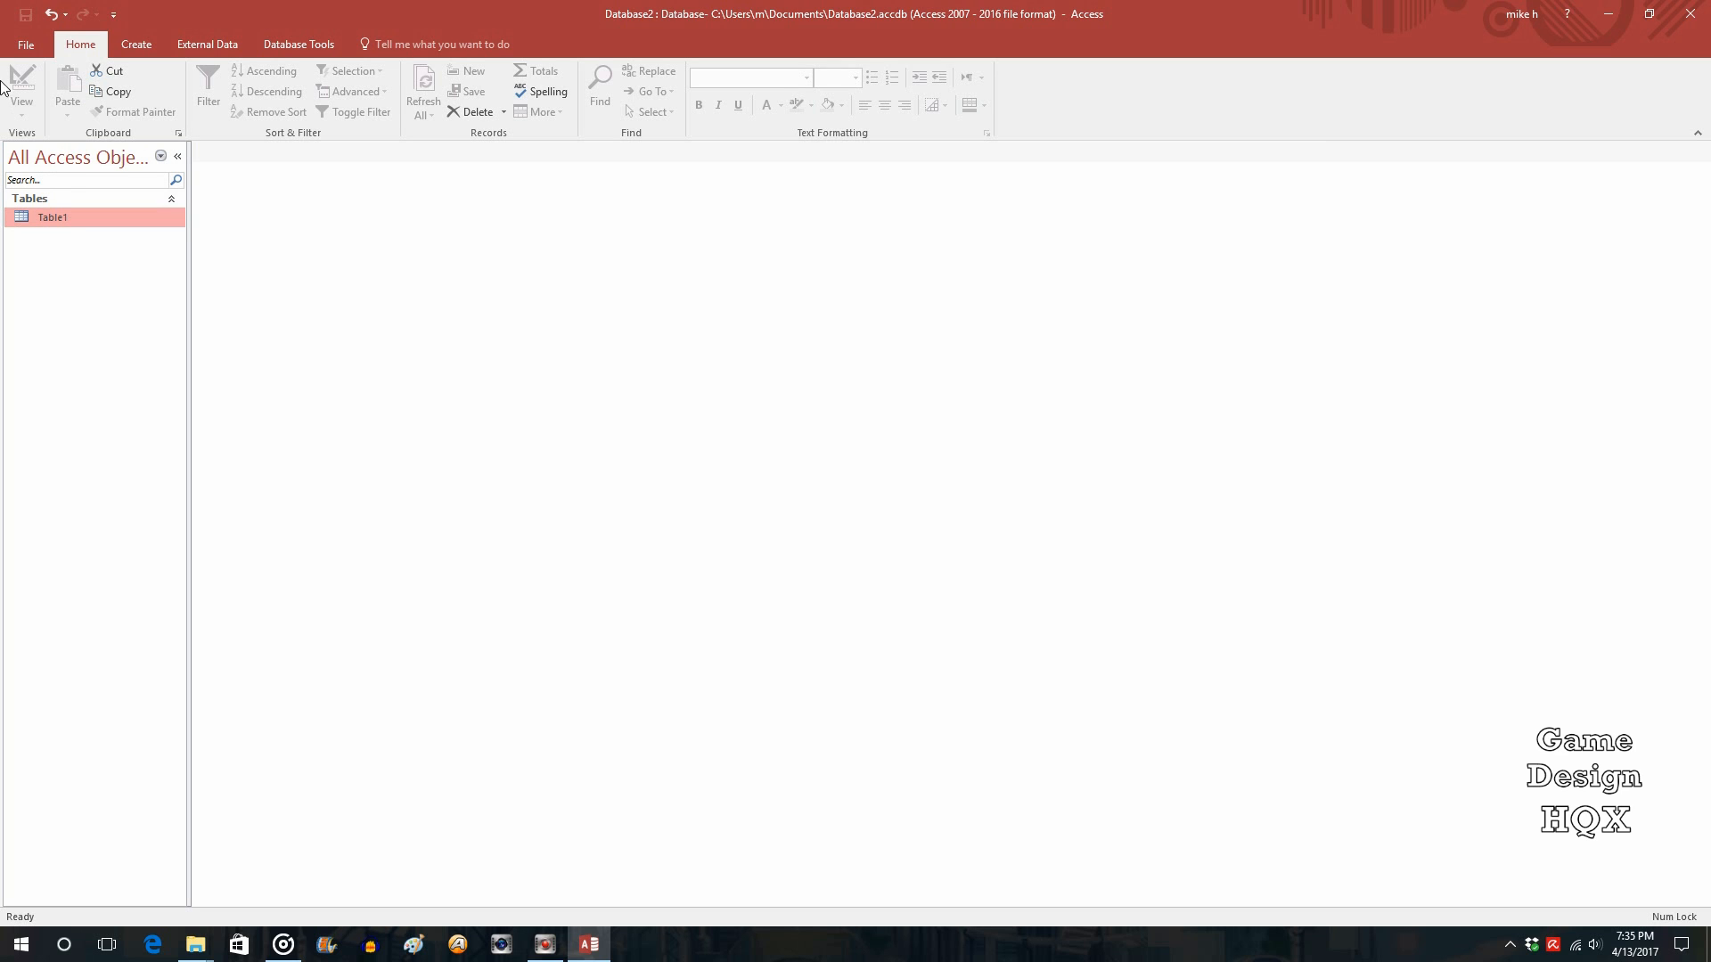
Open Table1 in Design View and add a new field named Cancelled below Trans_Amount
{"action": "double_click", "coordinate": [41, 216]}
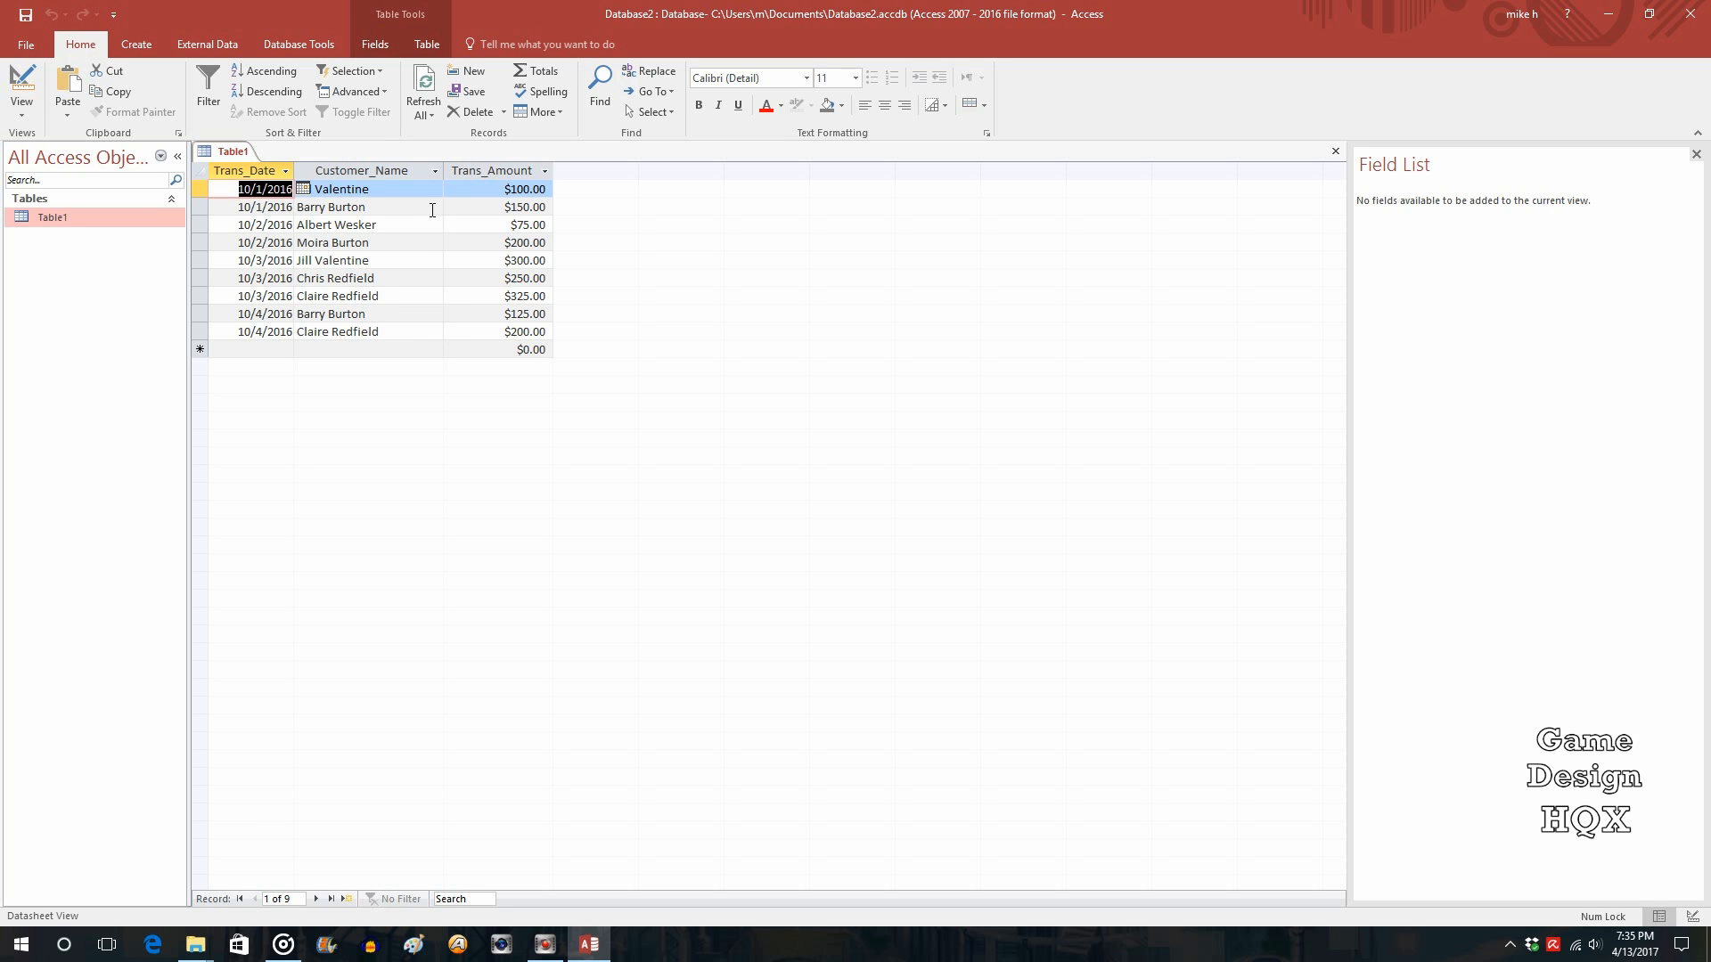
{"action": "left_click", "coordinate": [21, 103]}
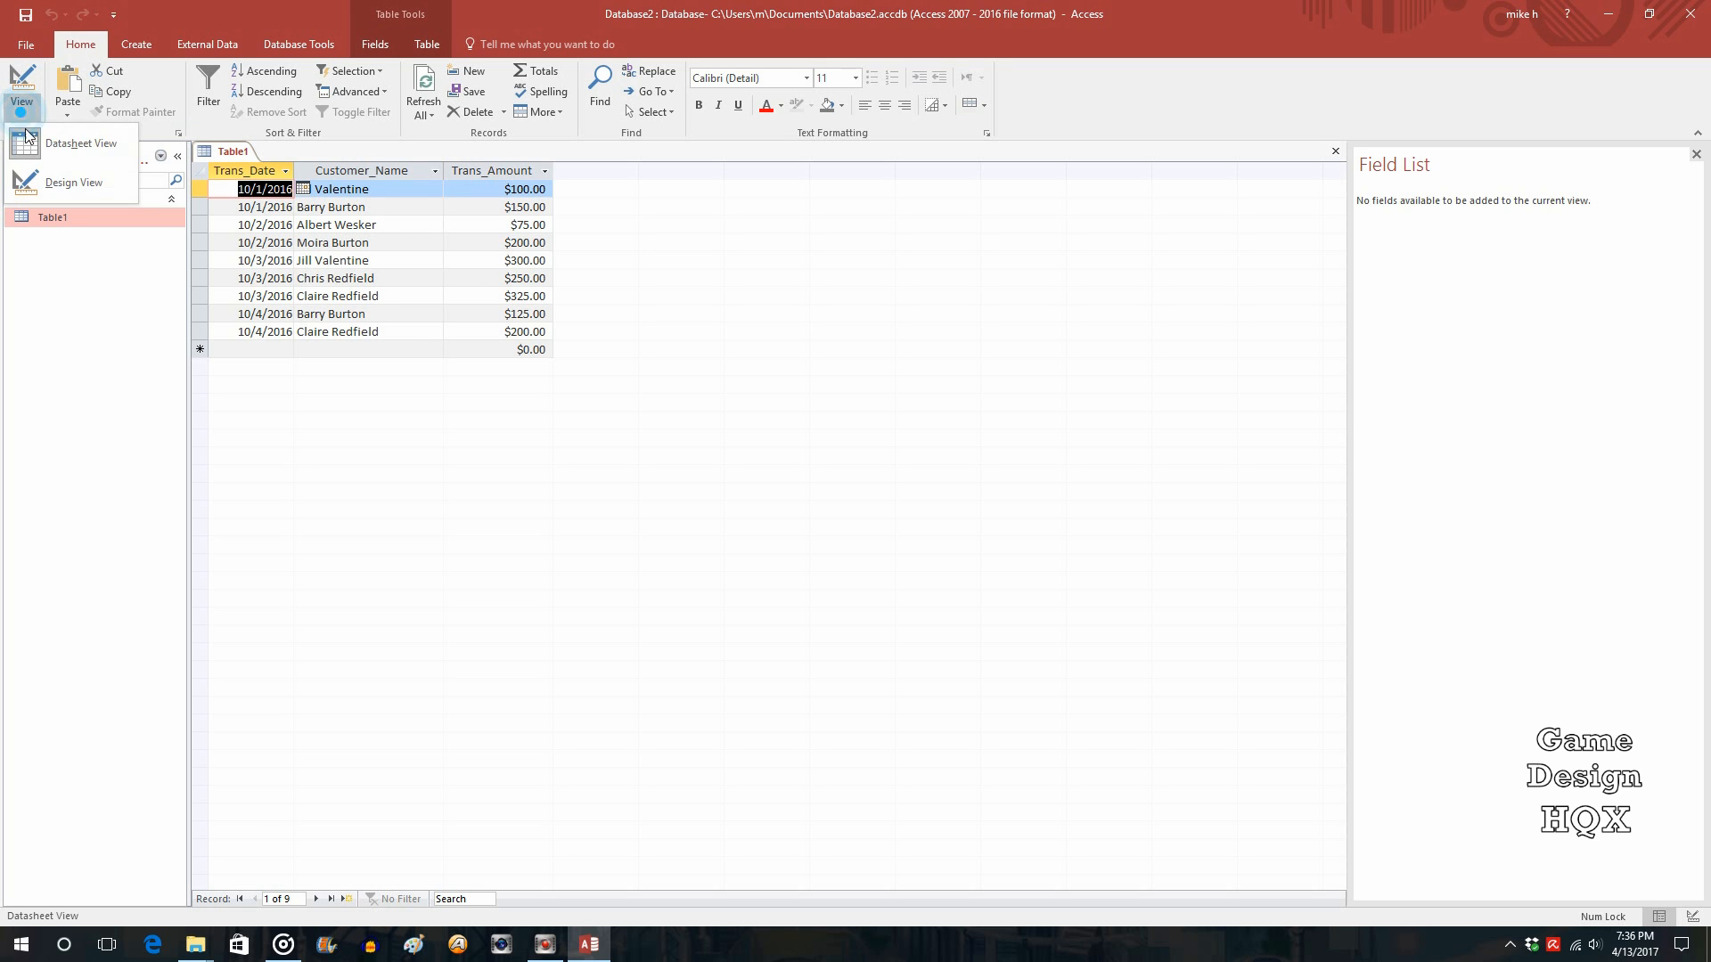
{"action": "left_click", "coordinate": [62, 182]}
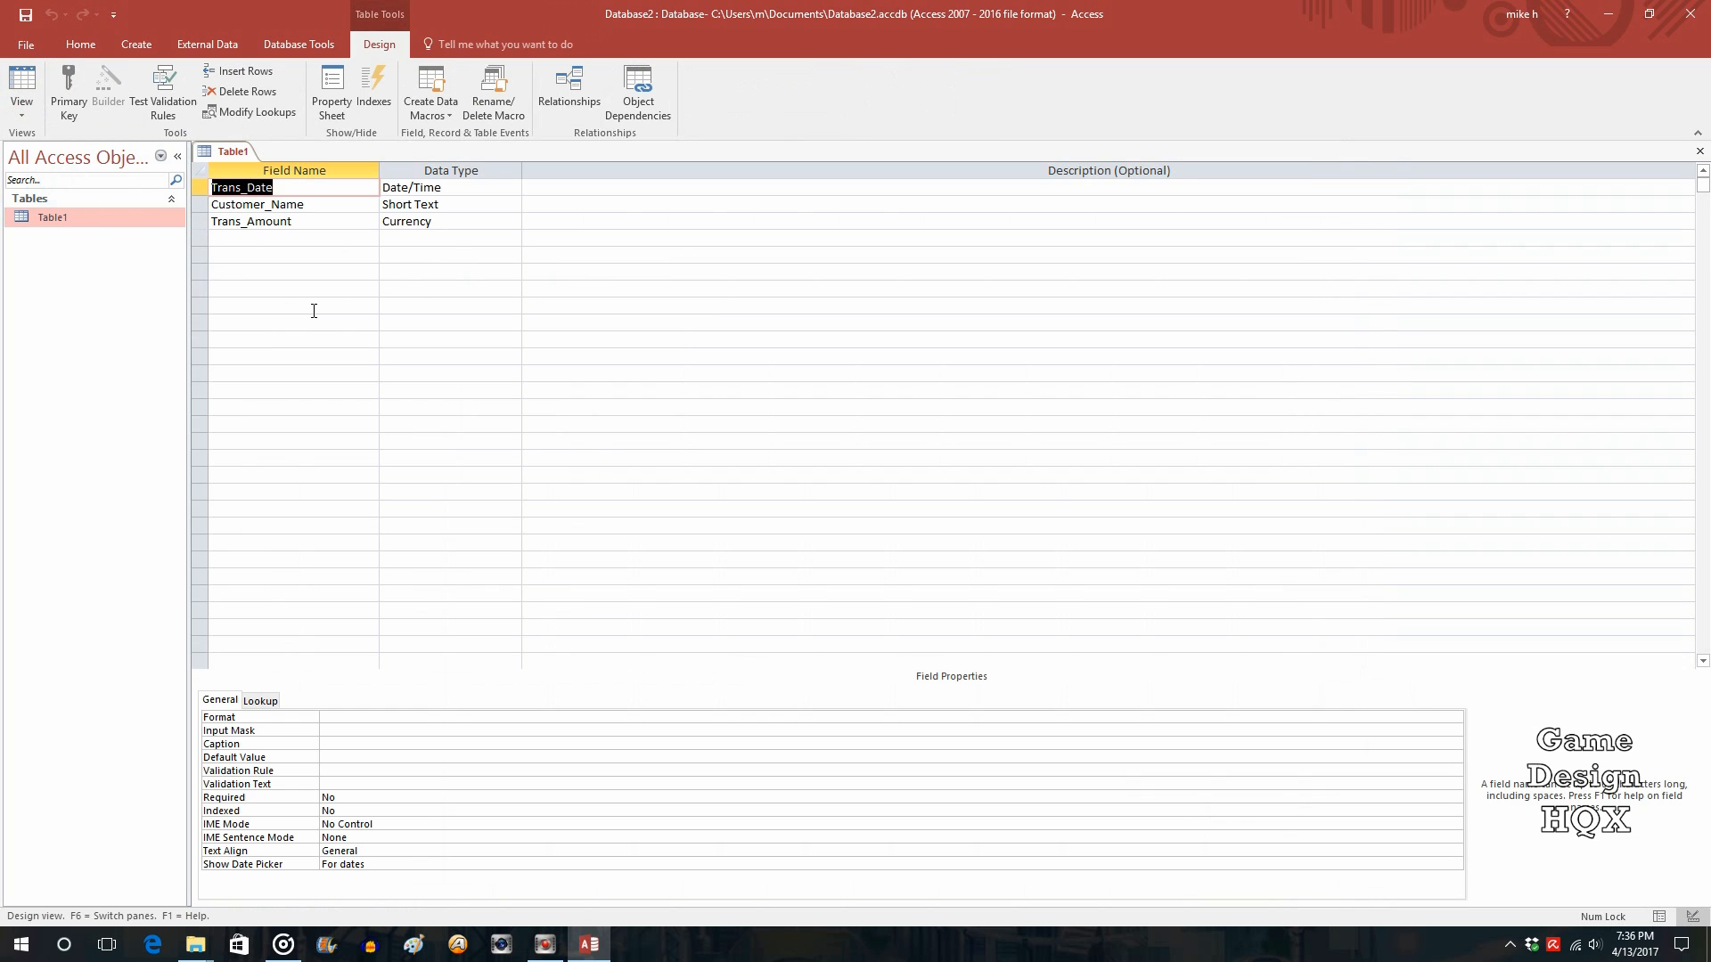
{"action": "left_click", "coordinate": [295, 238]}
{"action": "type", "text": "Cancelled"}
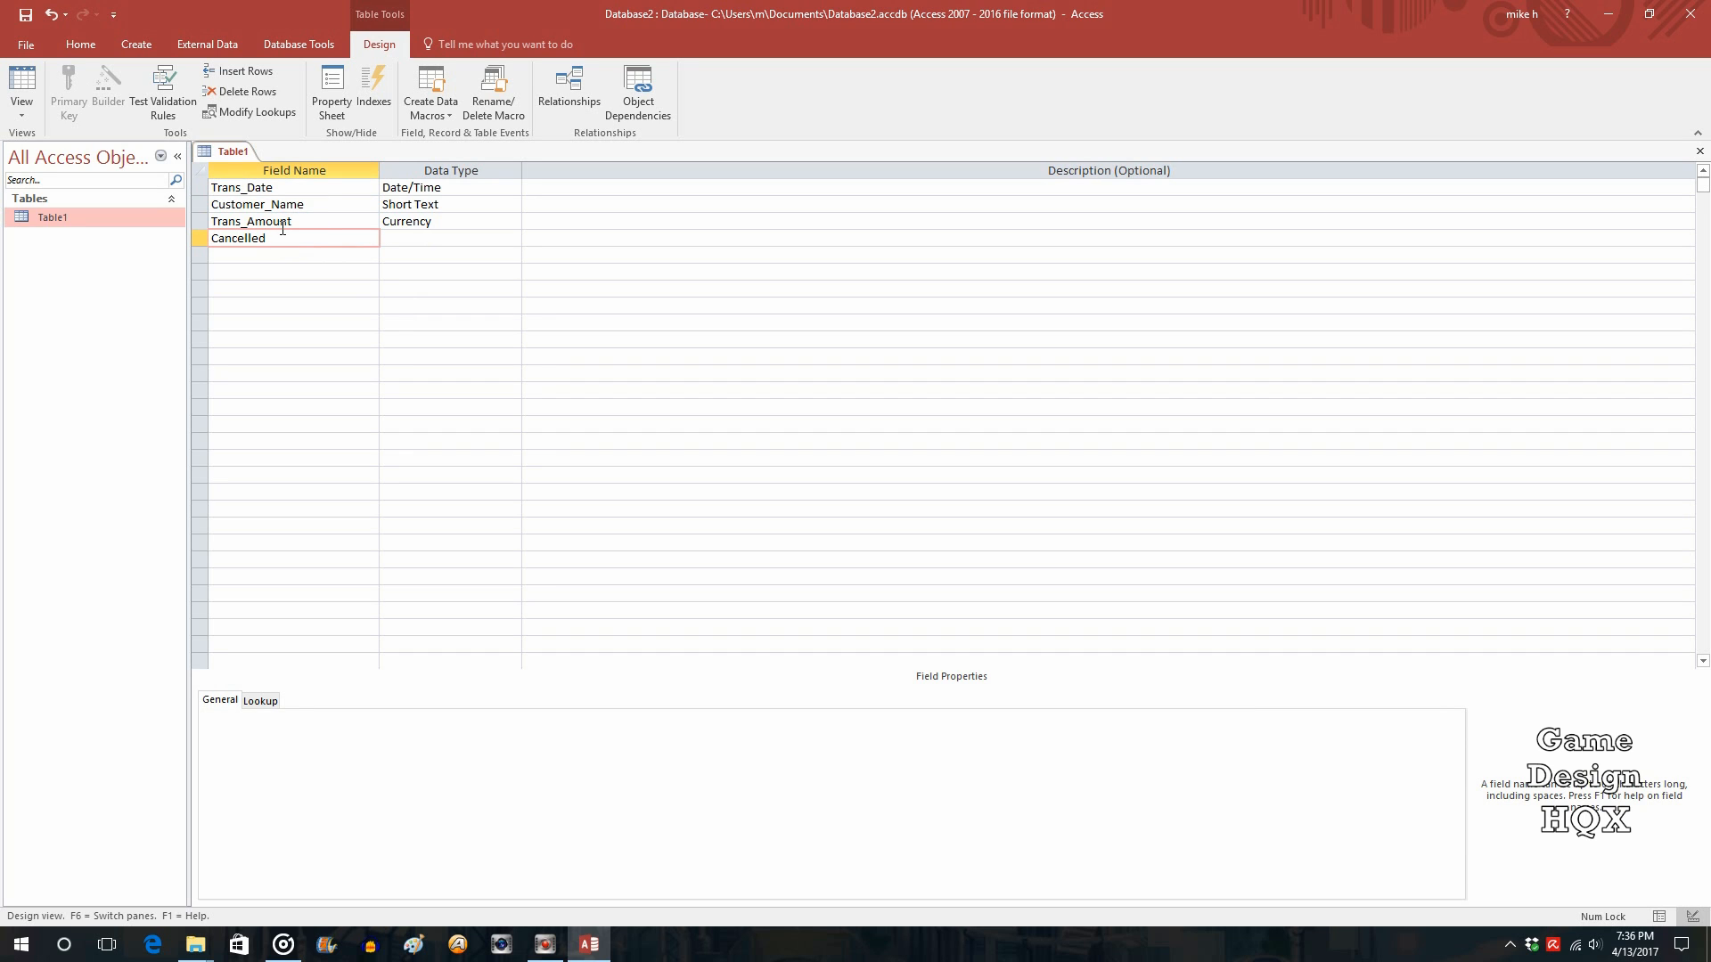
Start the Lookup Wizard for the Cancelled field's data type and choose to type in the lookup values
{"action": "left_click", "coordinate": [441, 236]}
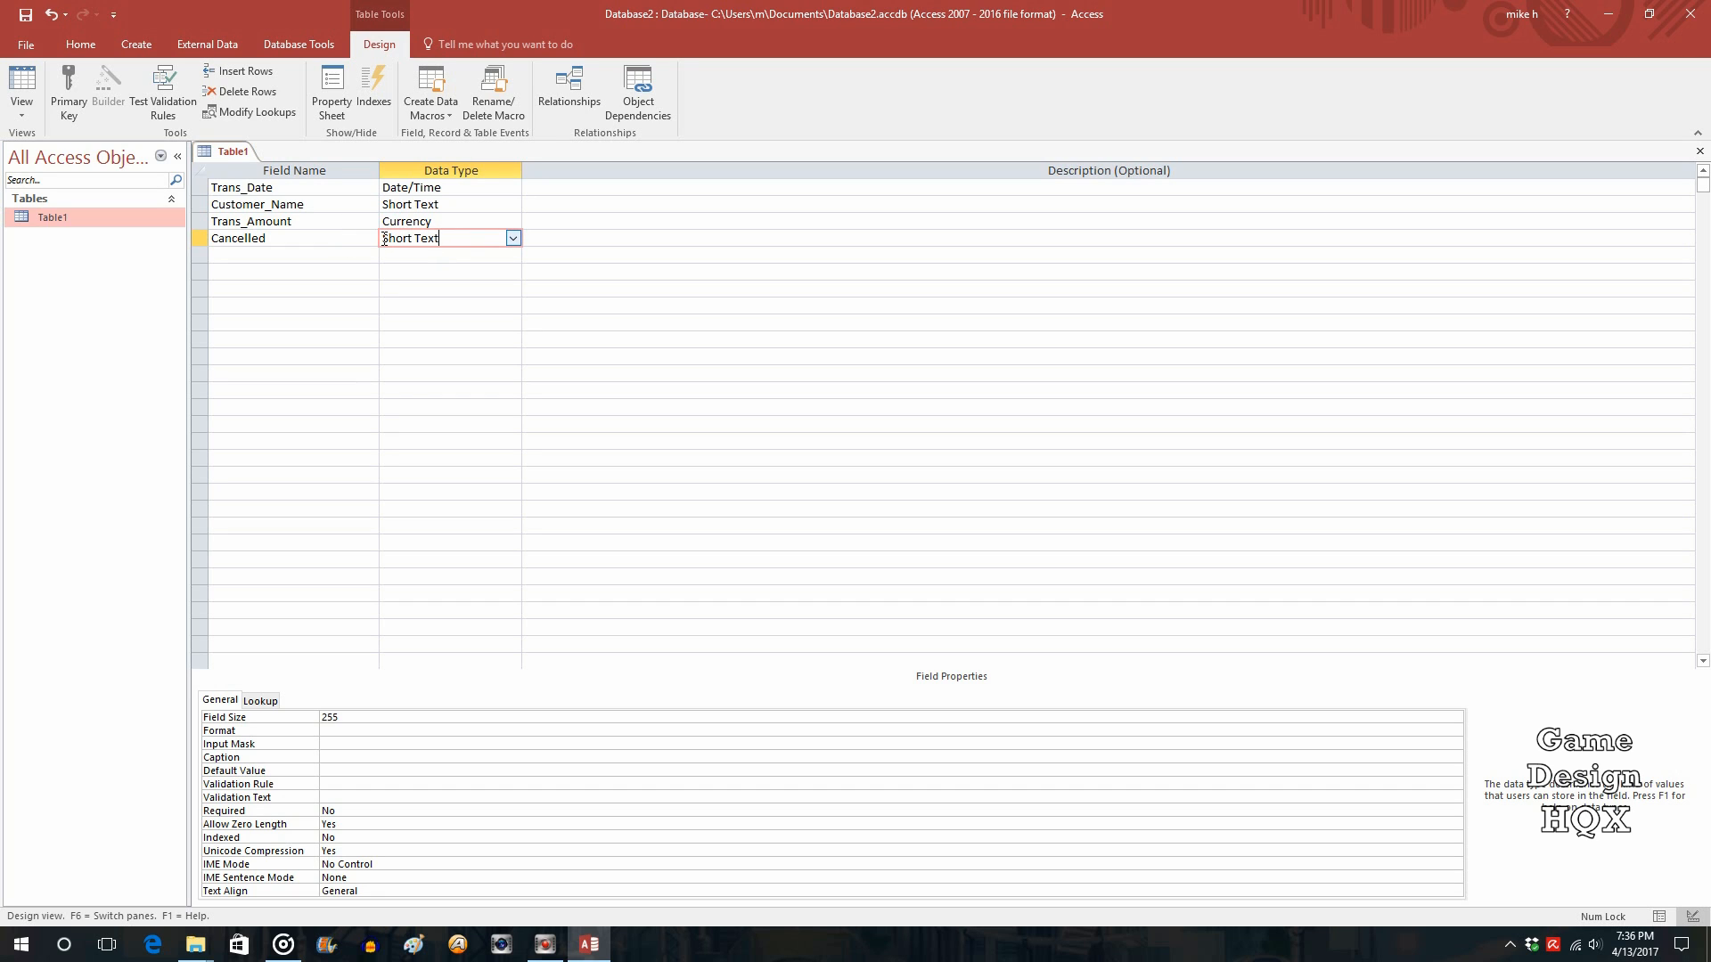
{"action": "left_click", "coordinate": [515, 241]}
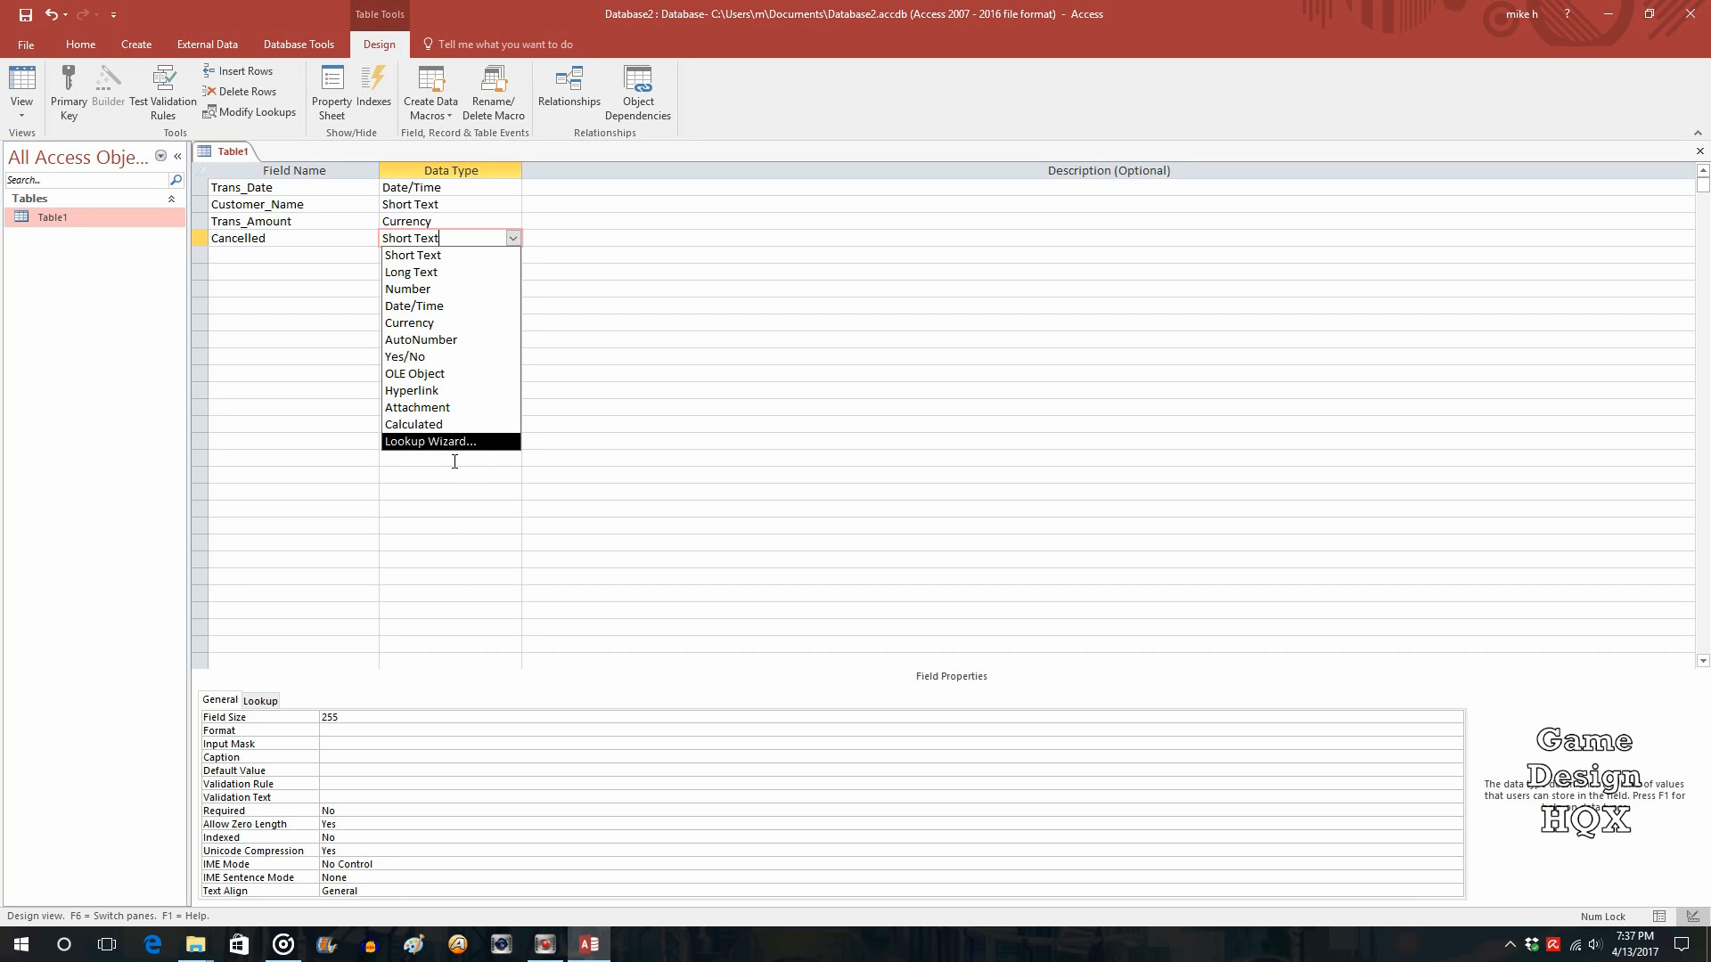
{"action": "left_click", "coordinate": [486, 443]}
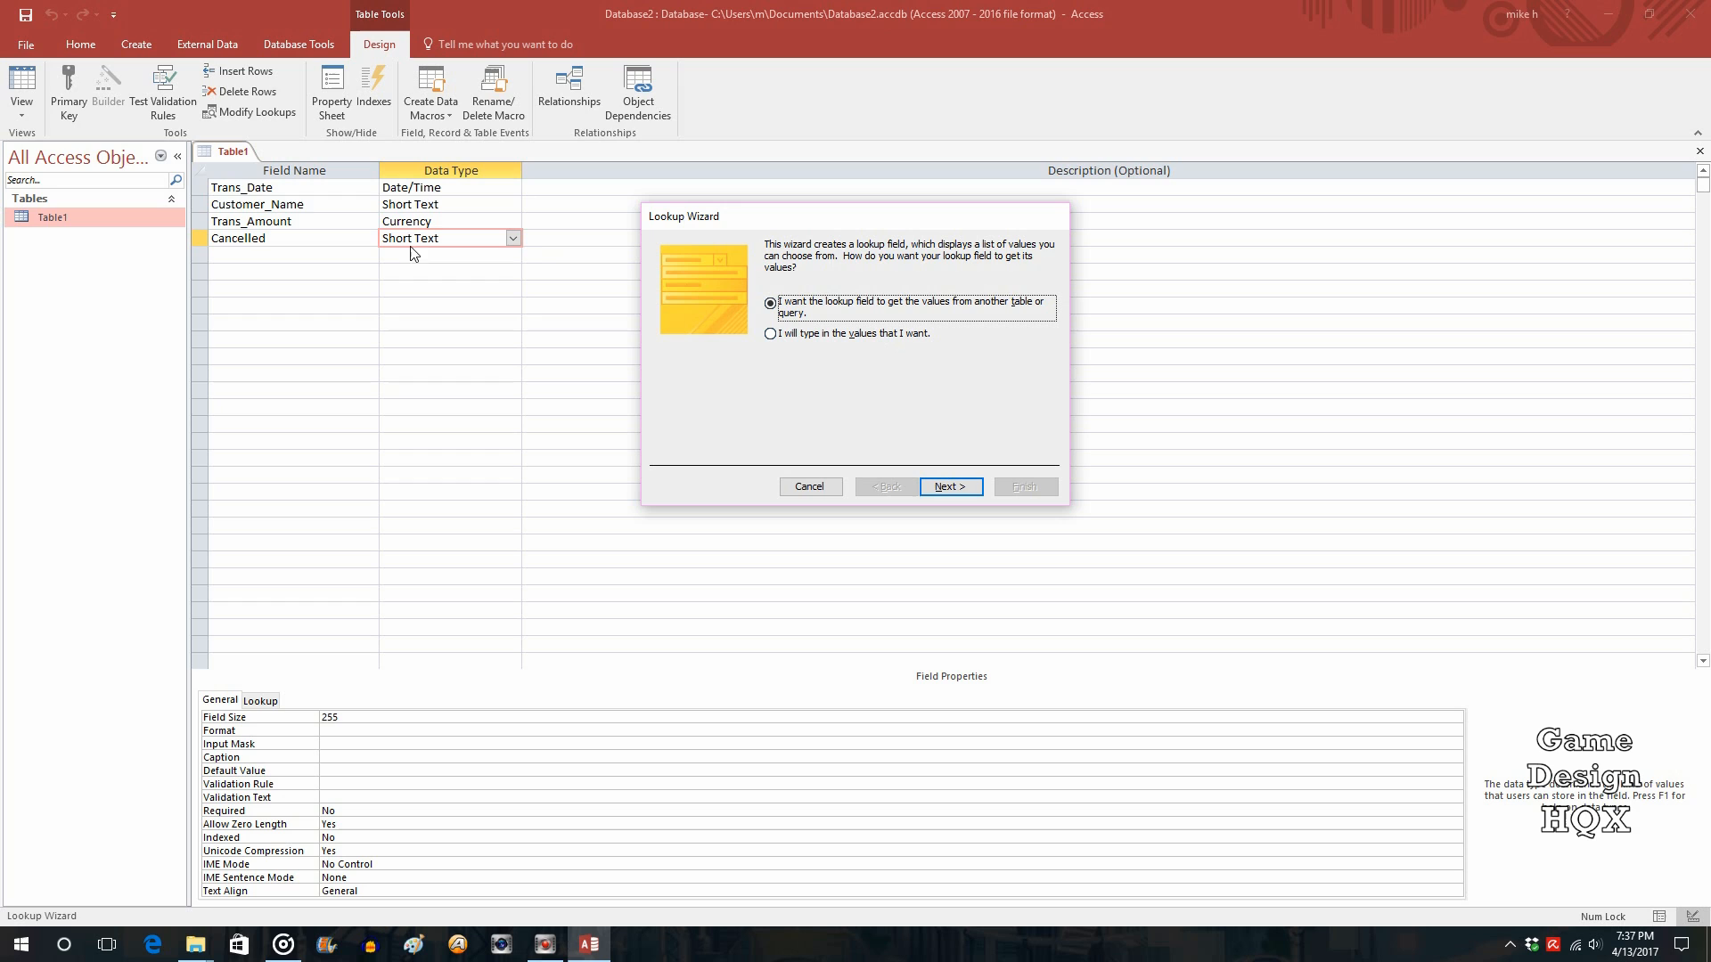
{"action": "left_click", "coordinate": [771, 334]}
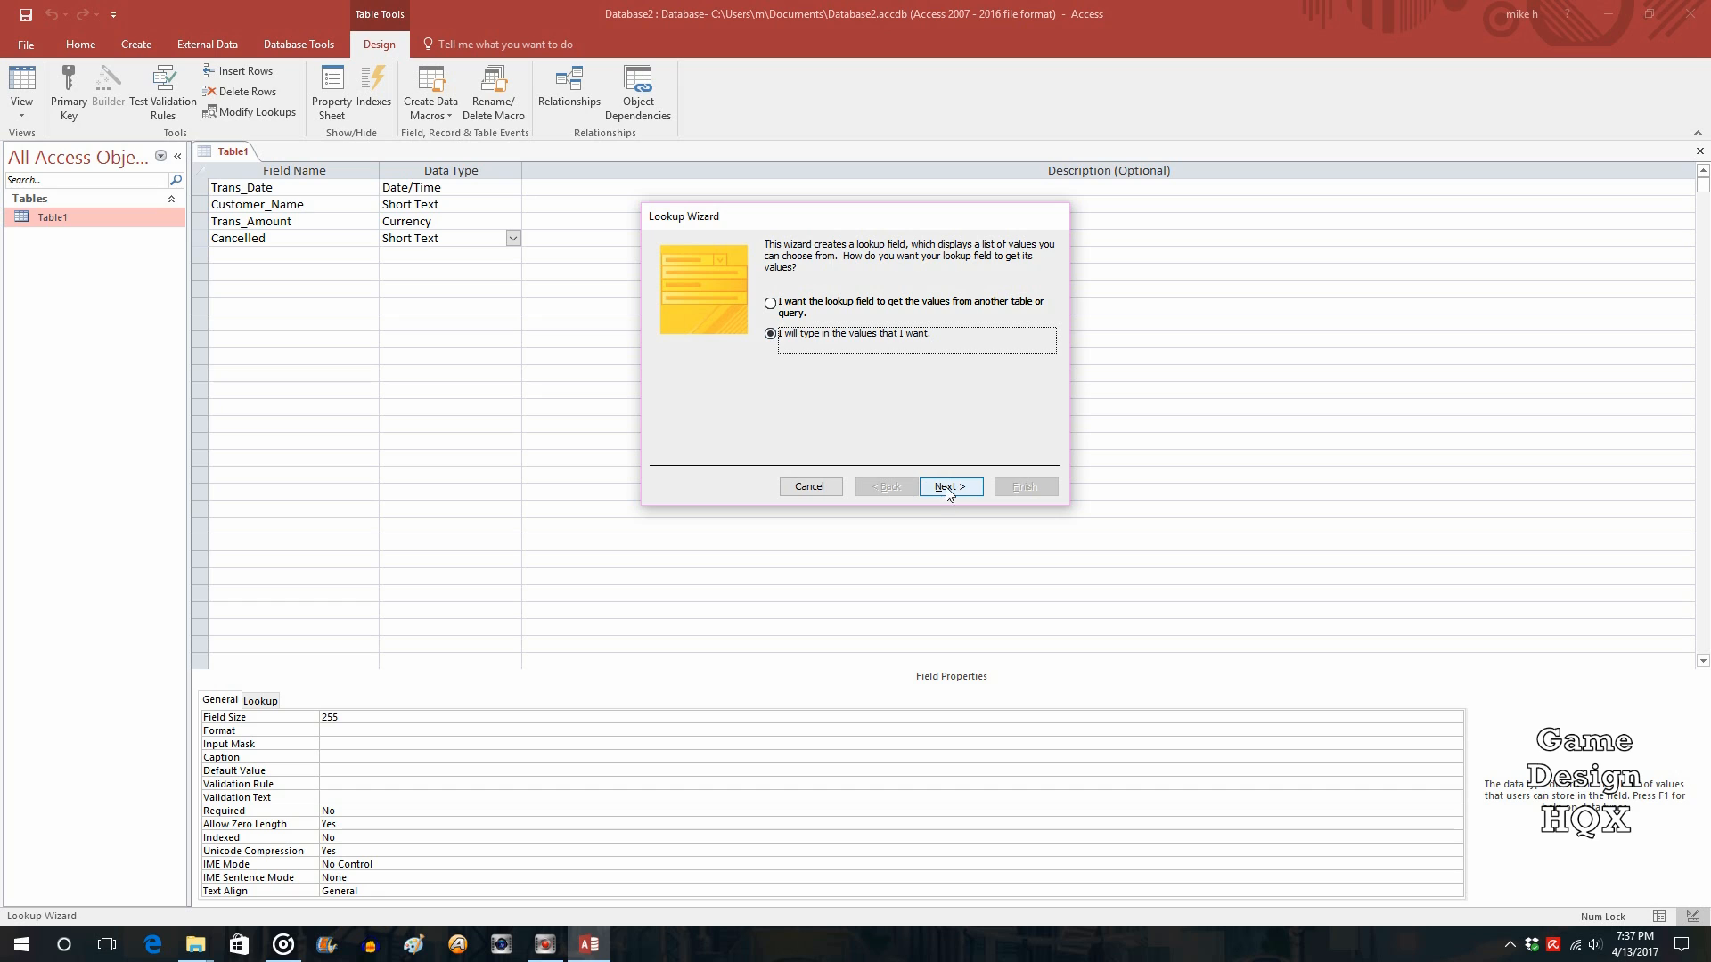
{"action": "left_click", "coordinate": [771, 303]}
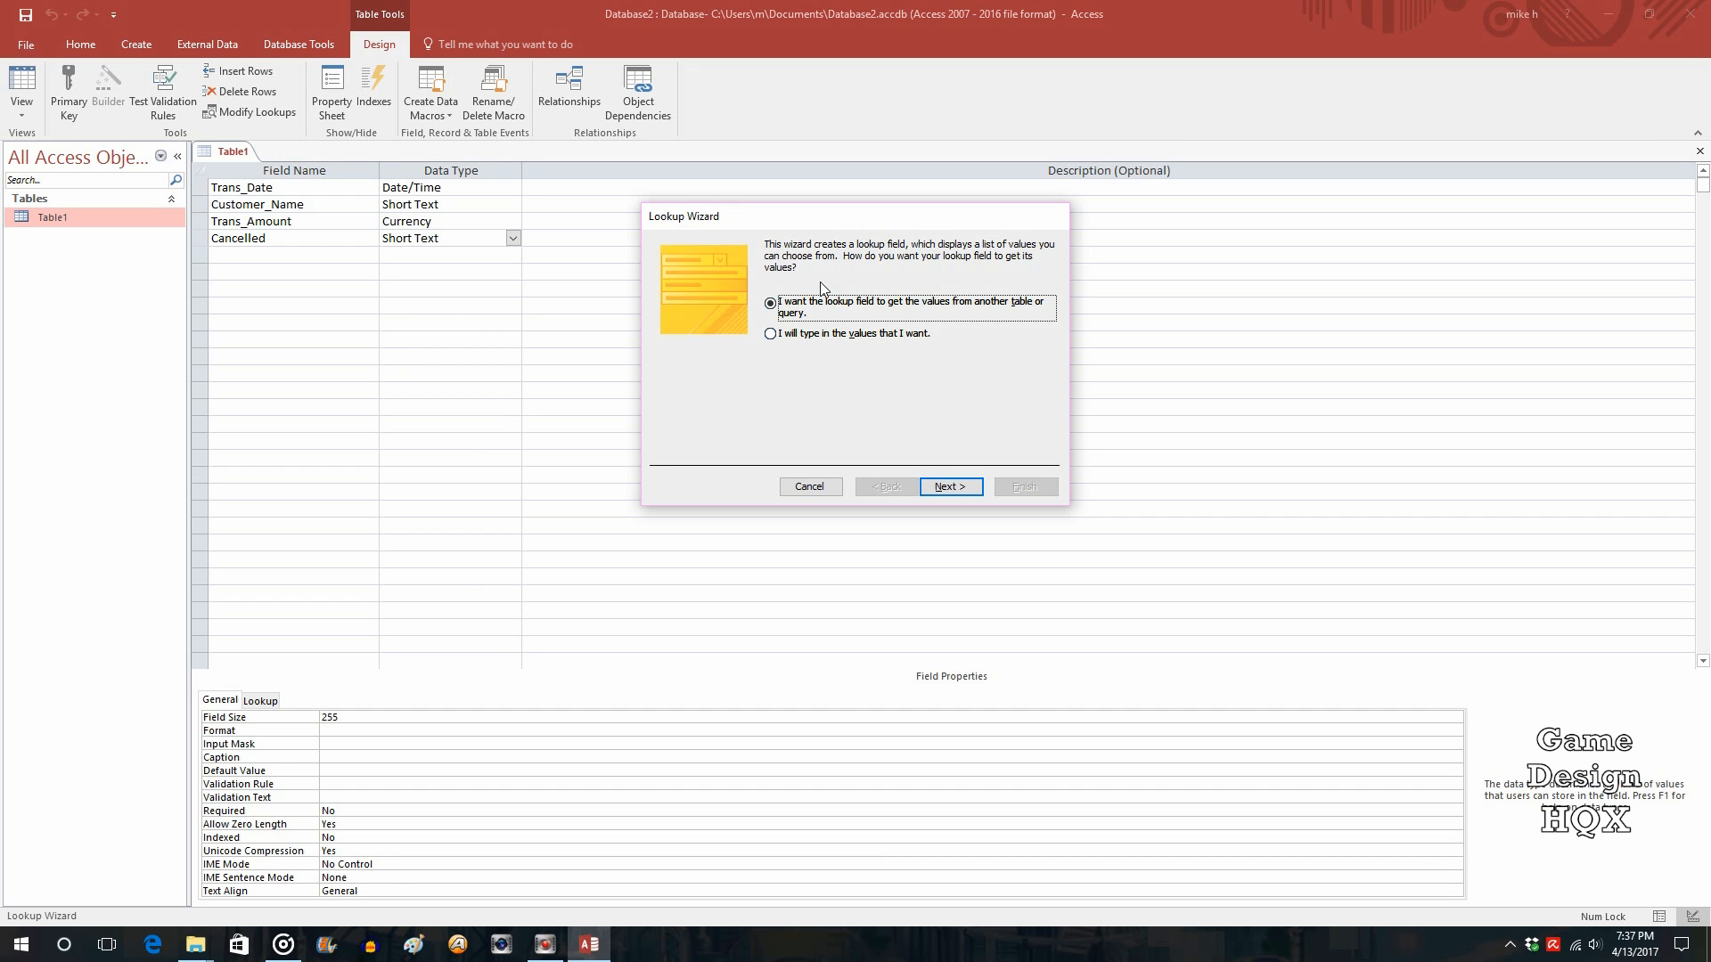
{"action": "left_click", "coordinate": [770, 337]}
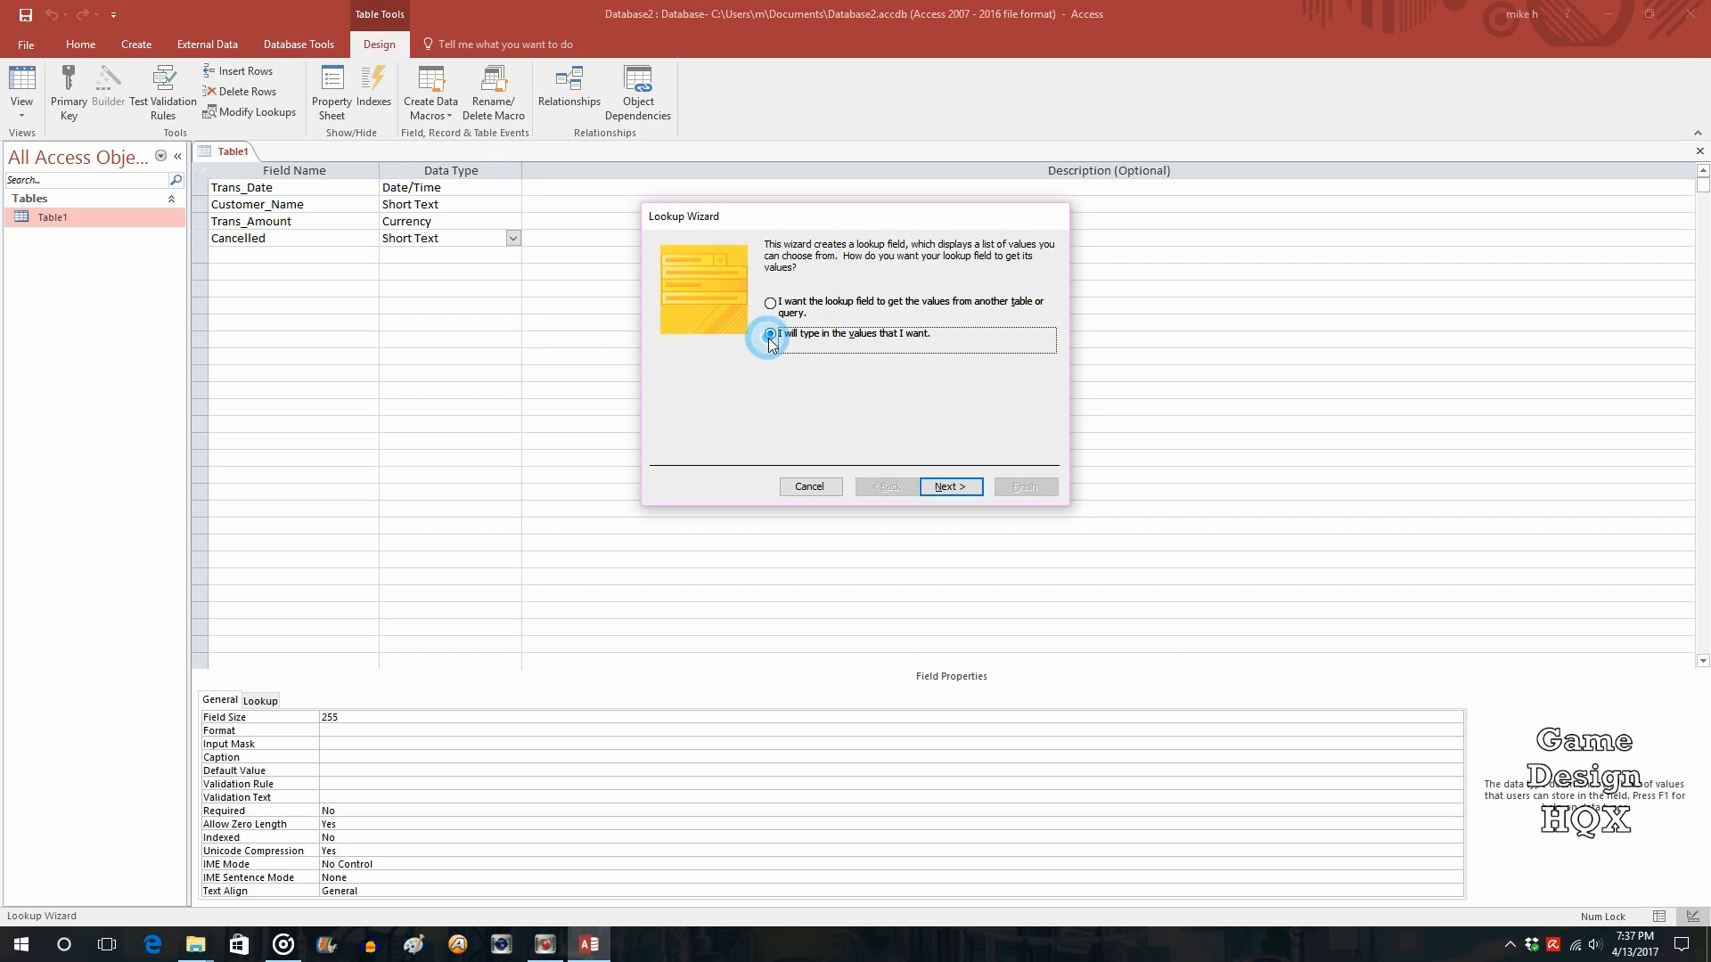
{"action": "left_click", "coordinate": [958, 503]}
Enter Y and N as the lookup values in a single column and proceed to the wizard's final page
{"action": "left_click", "coordinate": [706, 356]}
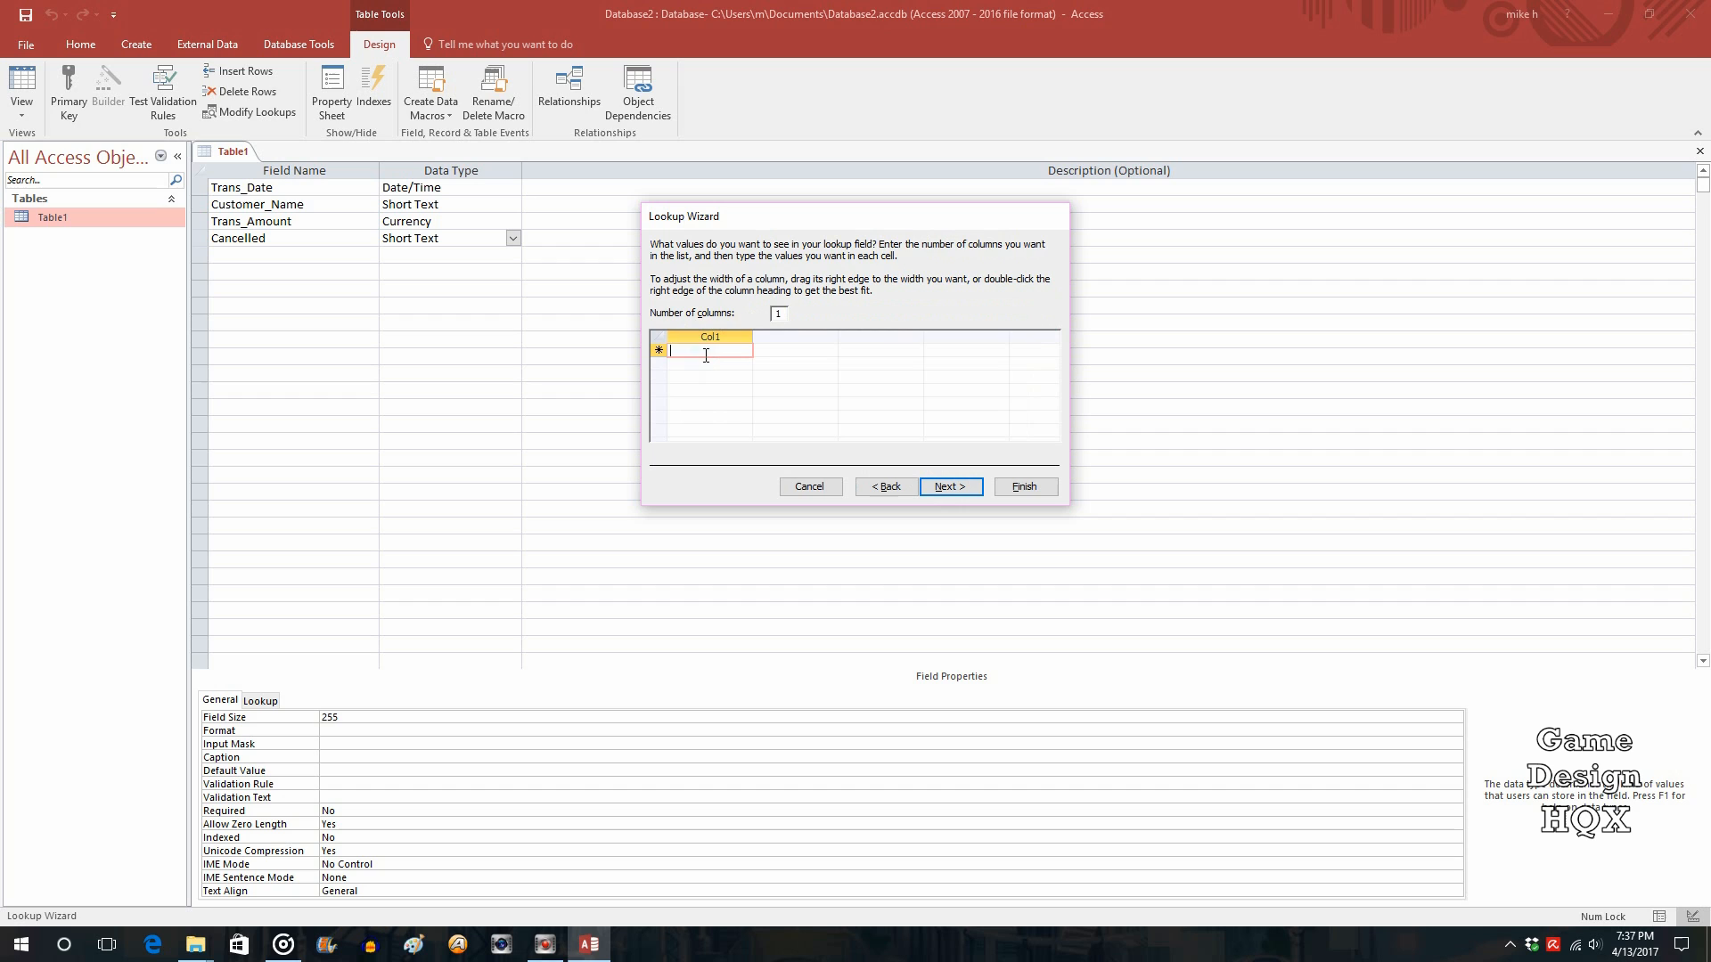
{"action": "type", "text": "Y"}
{"action": "left_click", "coordinate": [723, 366]}
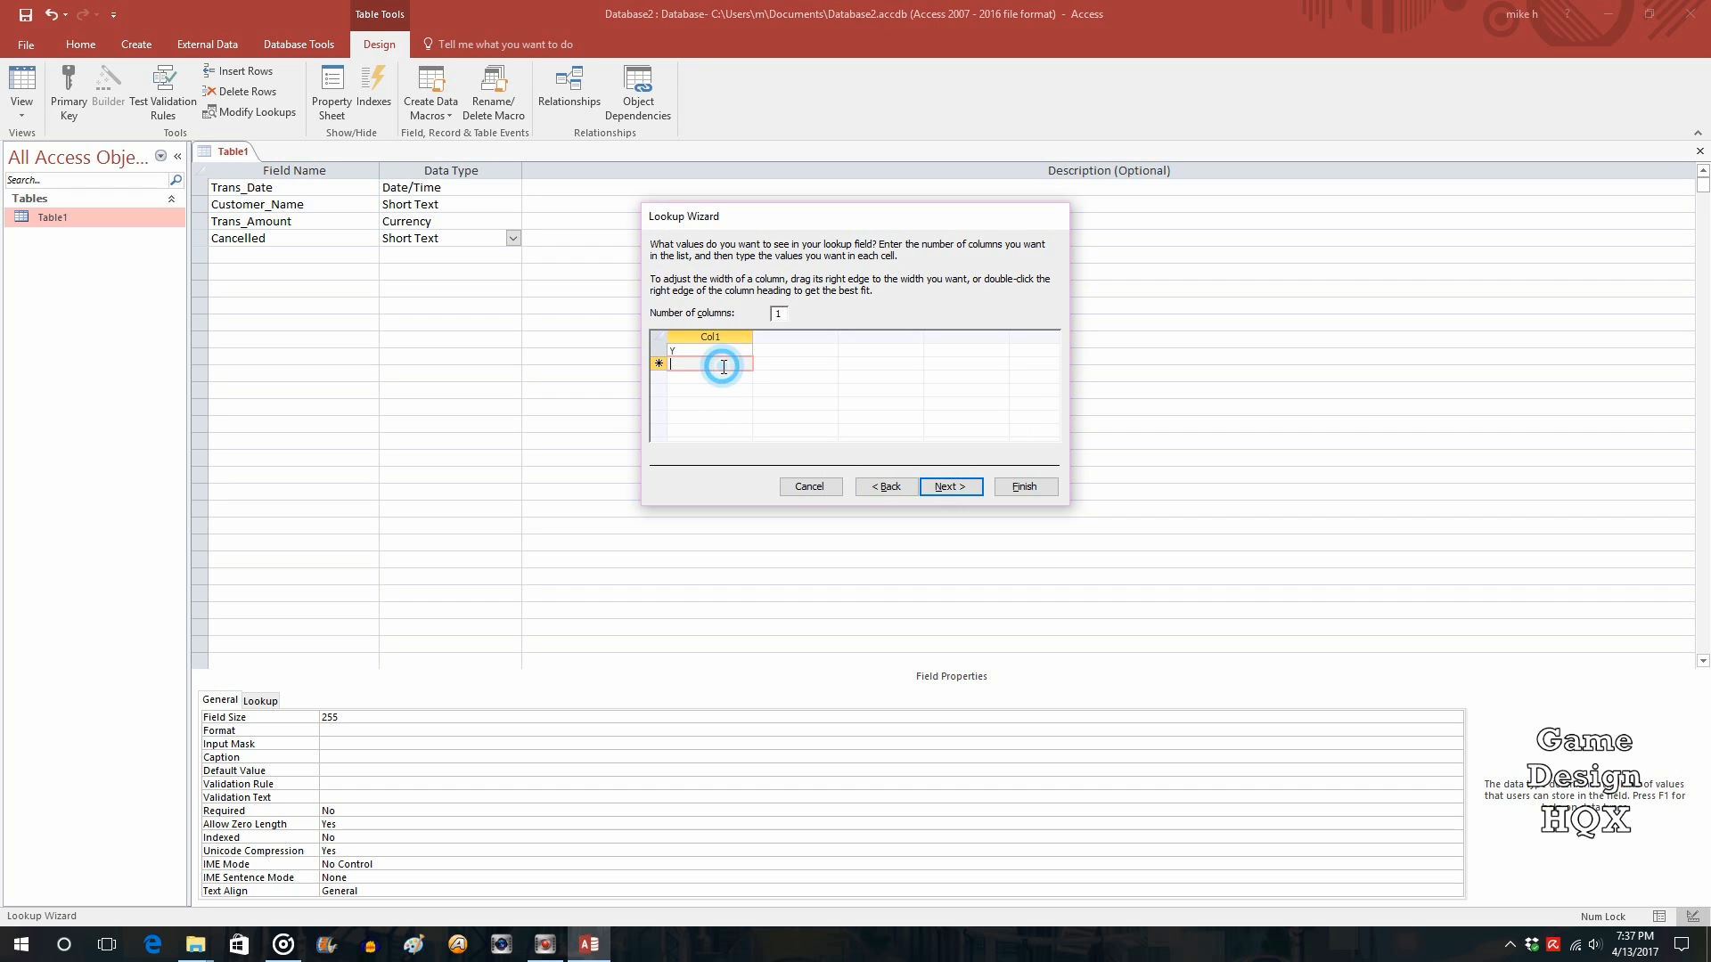
{"action": "type", "text": "N"}
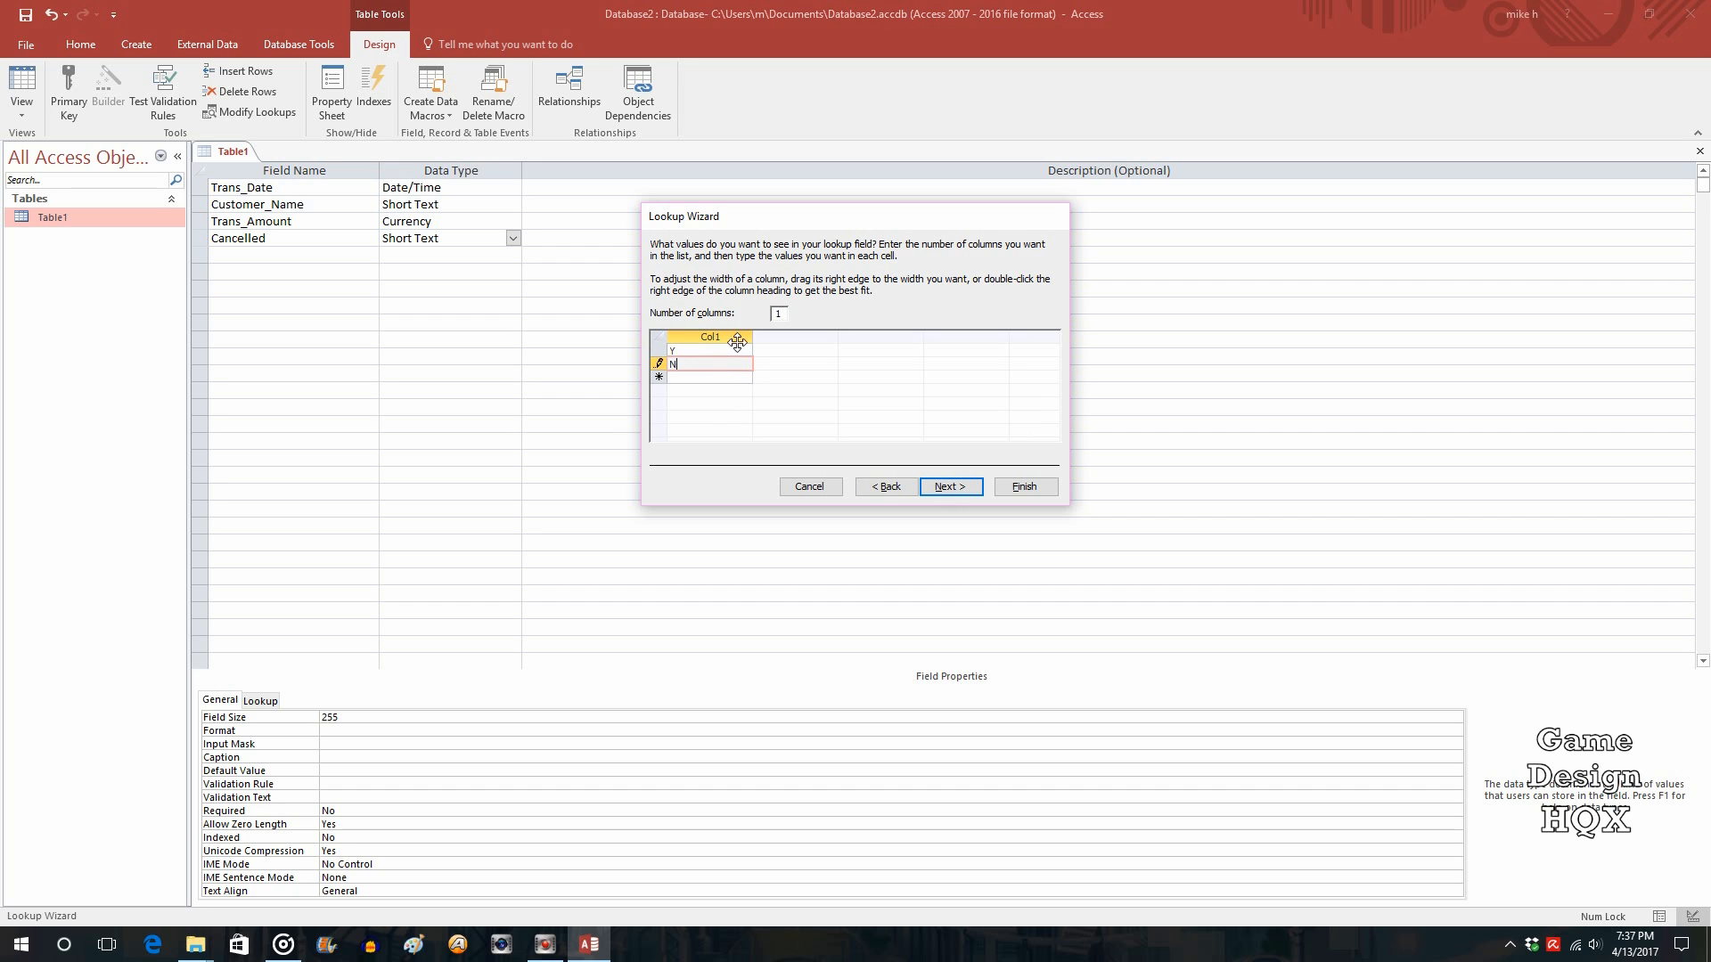
{"action": "left_click", "coordinate": [961, 496]}
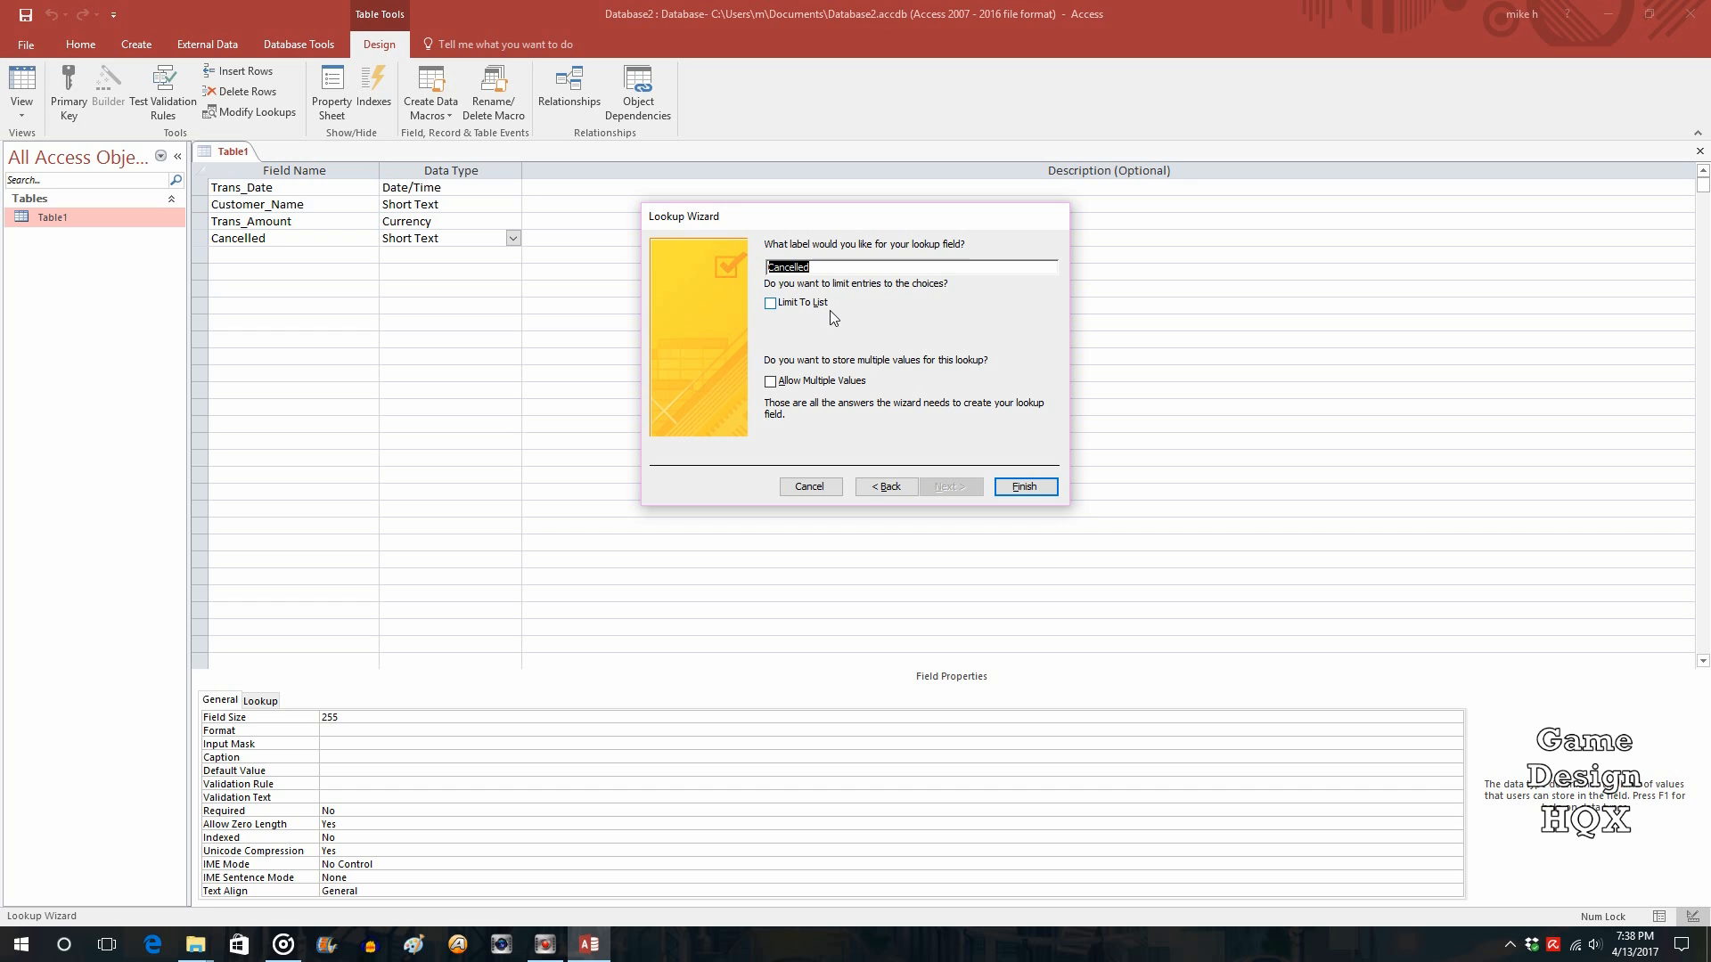
Limit the Cancelled lookup to the list, finish the wizard and save the table
{"action": "left_click", "coordinate": [771, 304]}
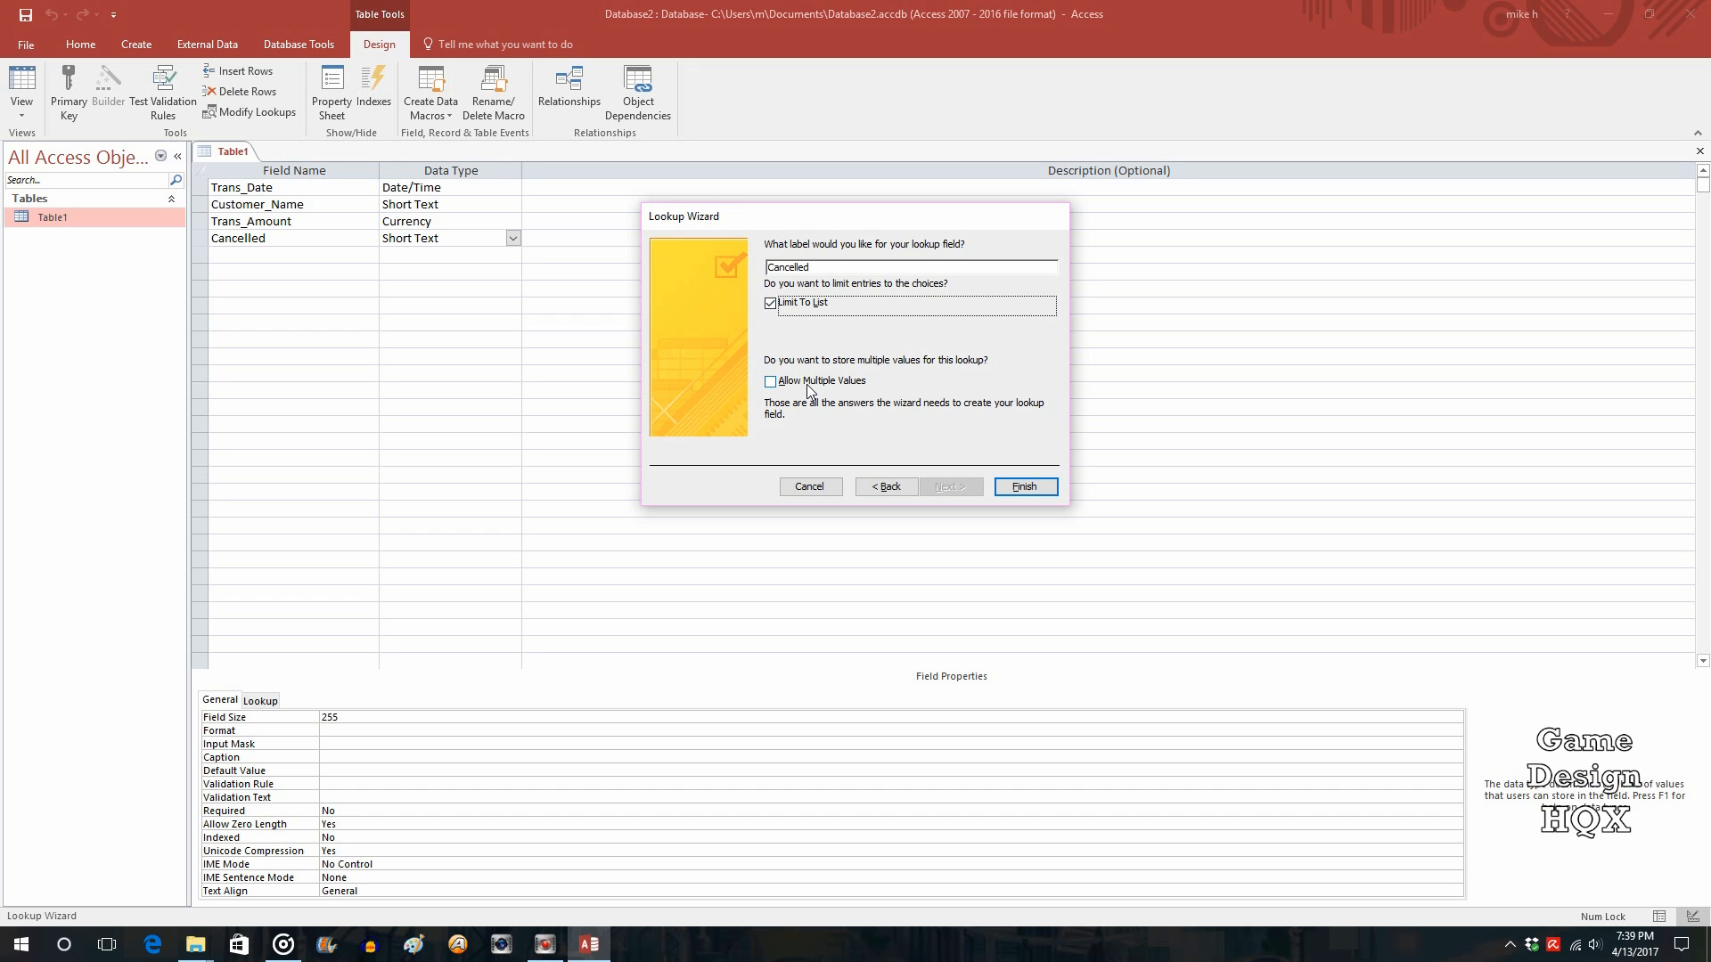
{"action": "left_click", "coordinate": [1029, 490]}
{"action": "left_click", "coordinate": [25, 14]}
Show Table1 in Datasheet View and set Cancelled to Y, N, Y and Y for the first four records
{"action": "left_click", "coordinate": [17, 80]}
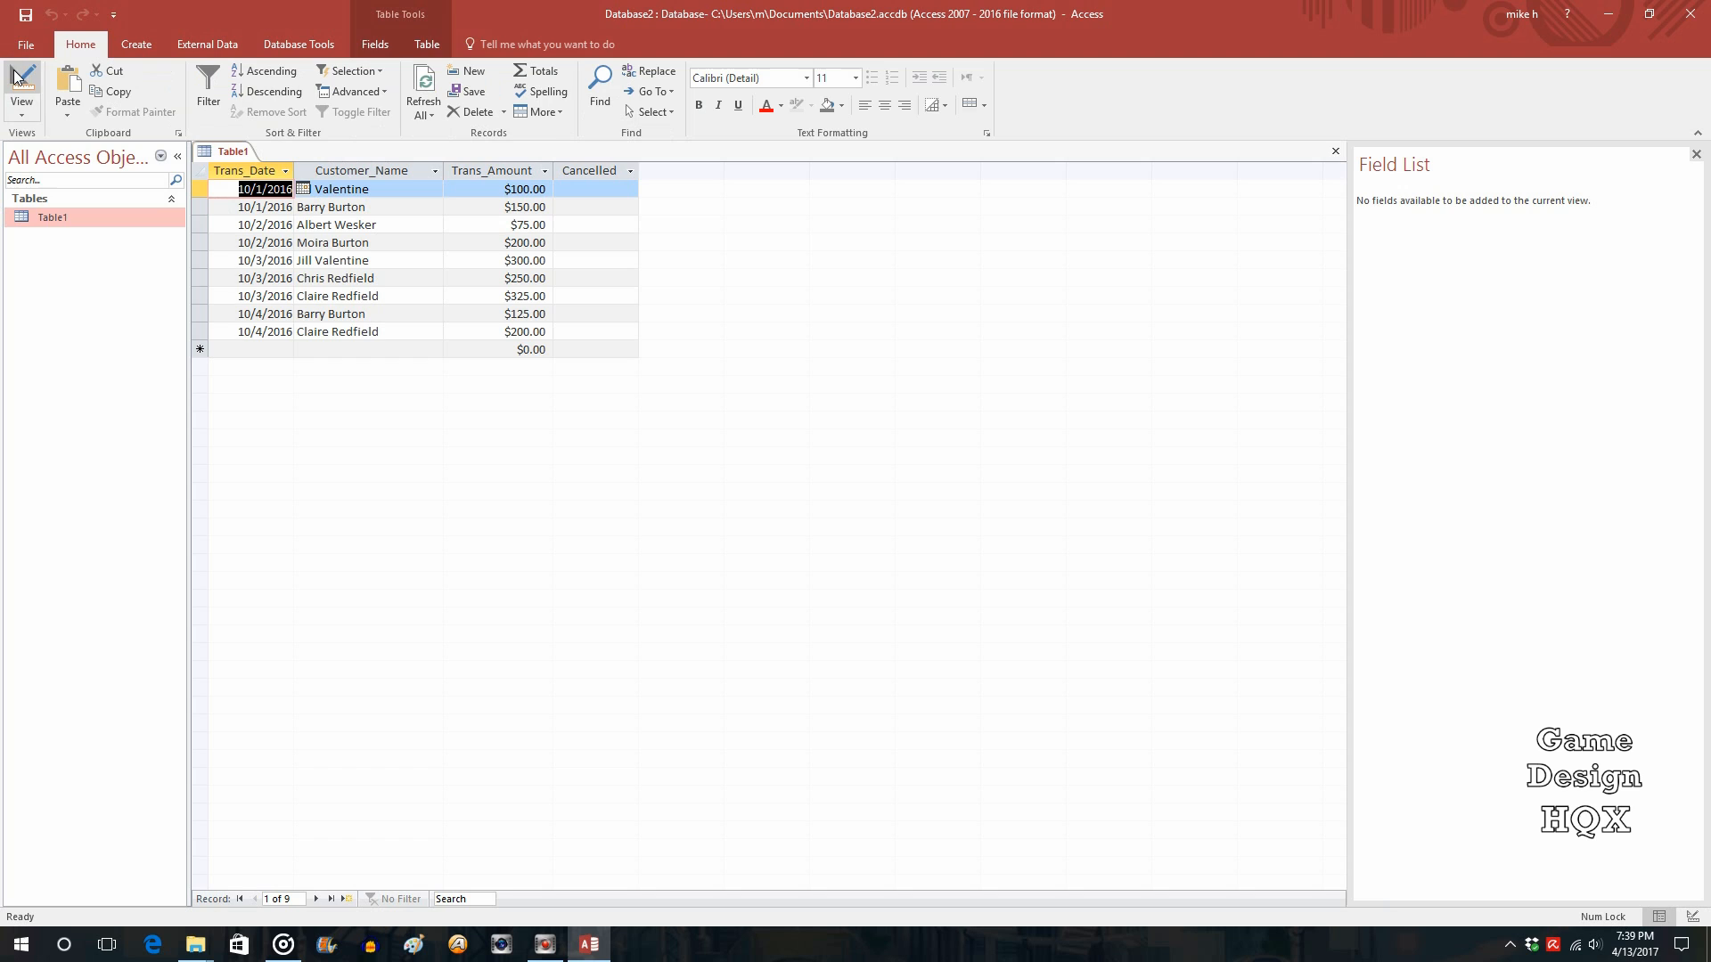
{"action": "left_click", "coordinate": [586, 188]}
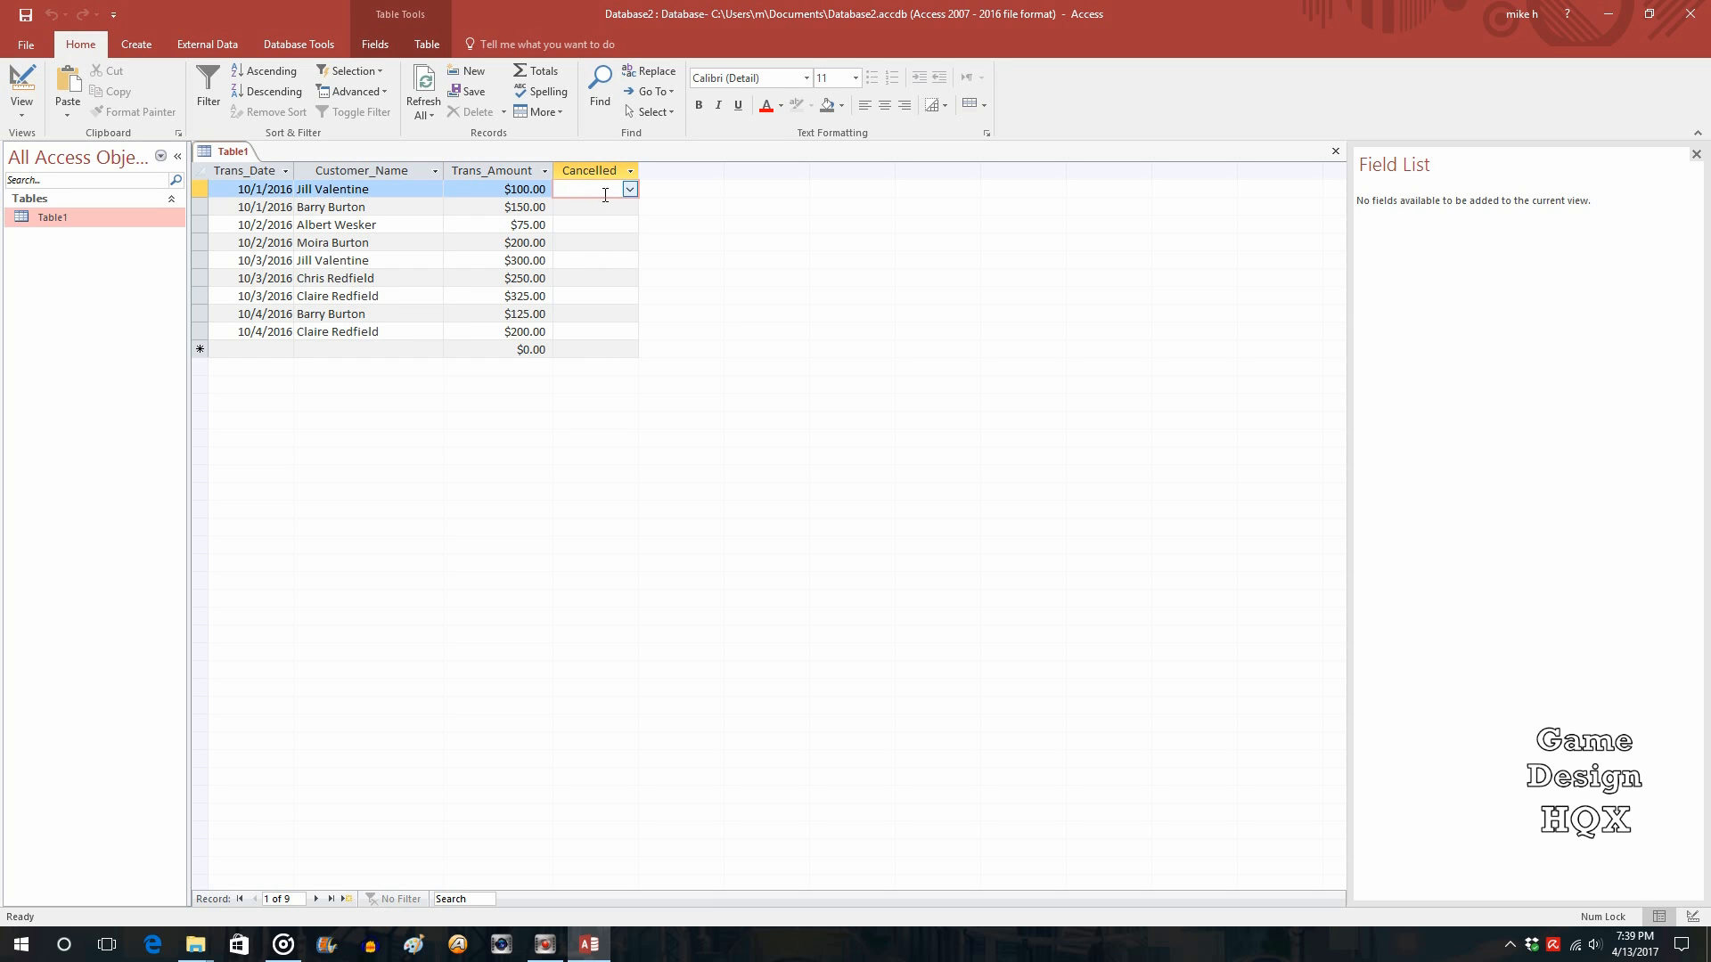
{"action": "left_click", "coordinate": [629, 189]}
{"action": "left_click", "coordinate": [615, 212]}
{"action": "left_click", "coordinate": [626, 207]}
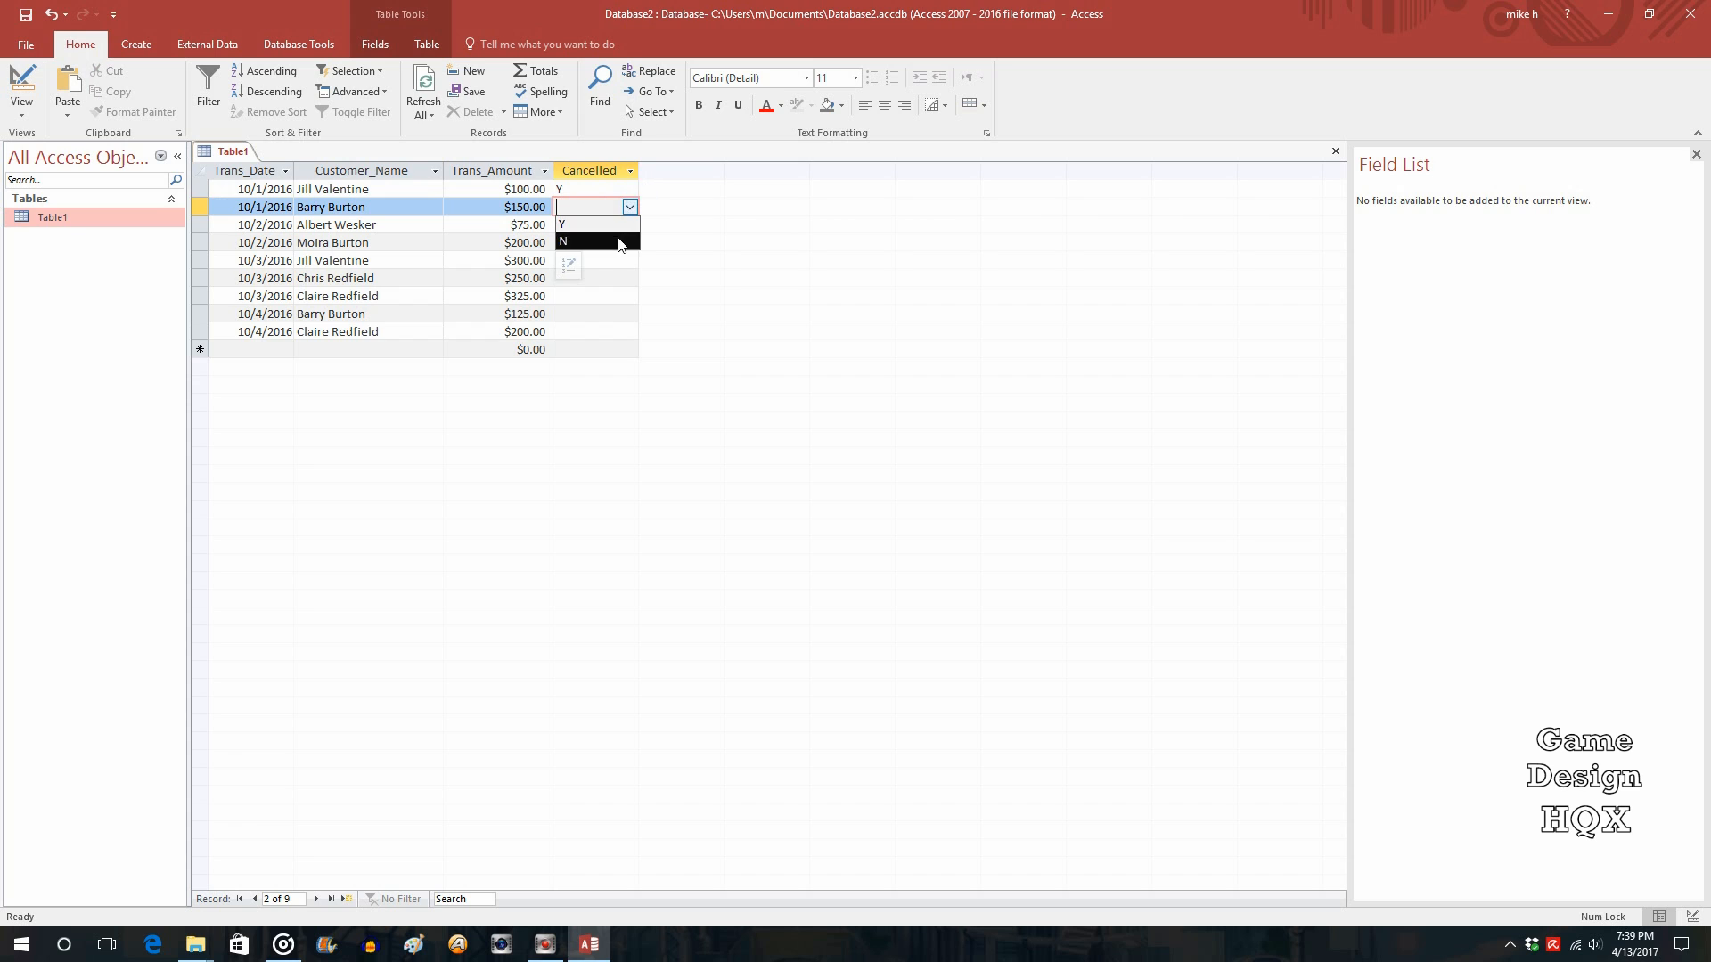
{"action": "left_click", "coordinate": [619, 242]}
{"action": "left_click", "coordinate": [628, 225]}
{"action": "left_click", "coordinate": [626, 243]}
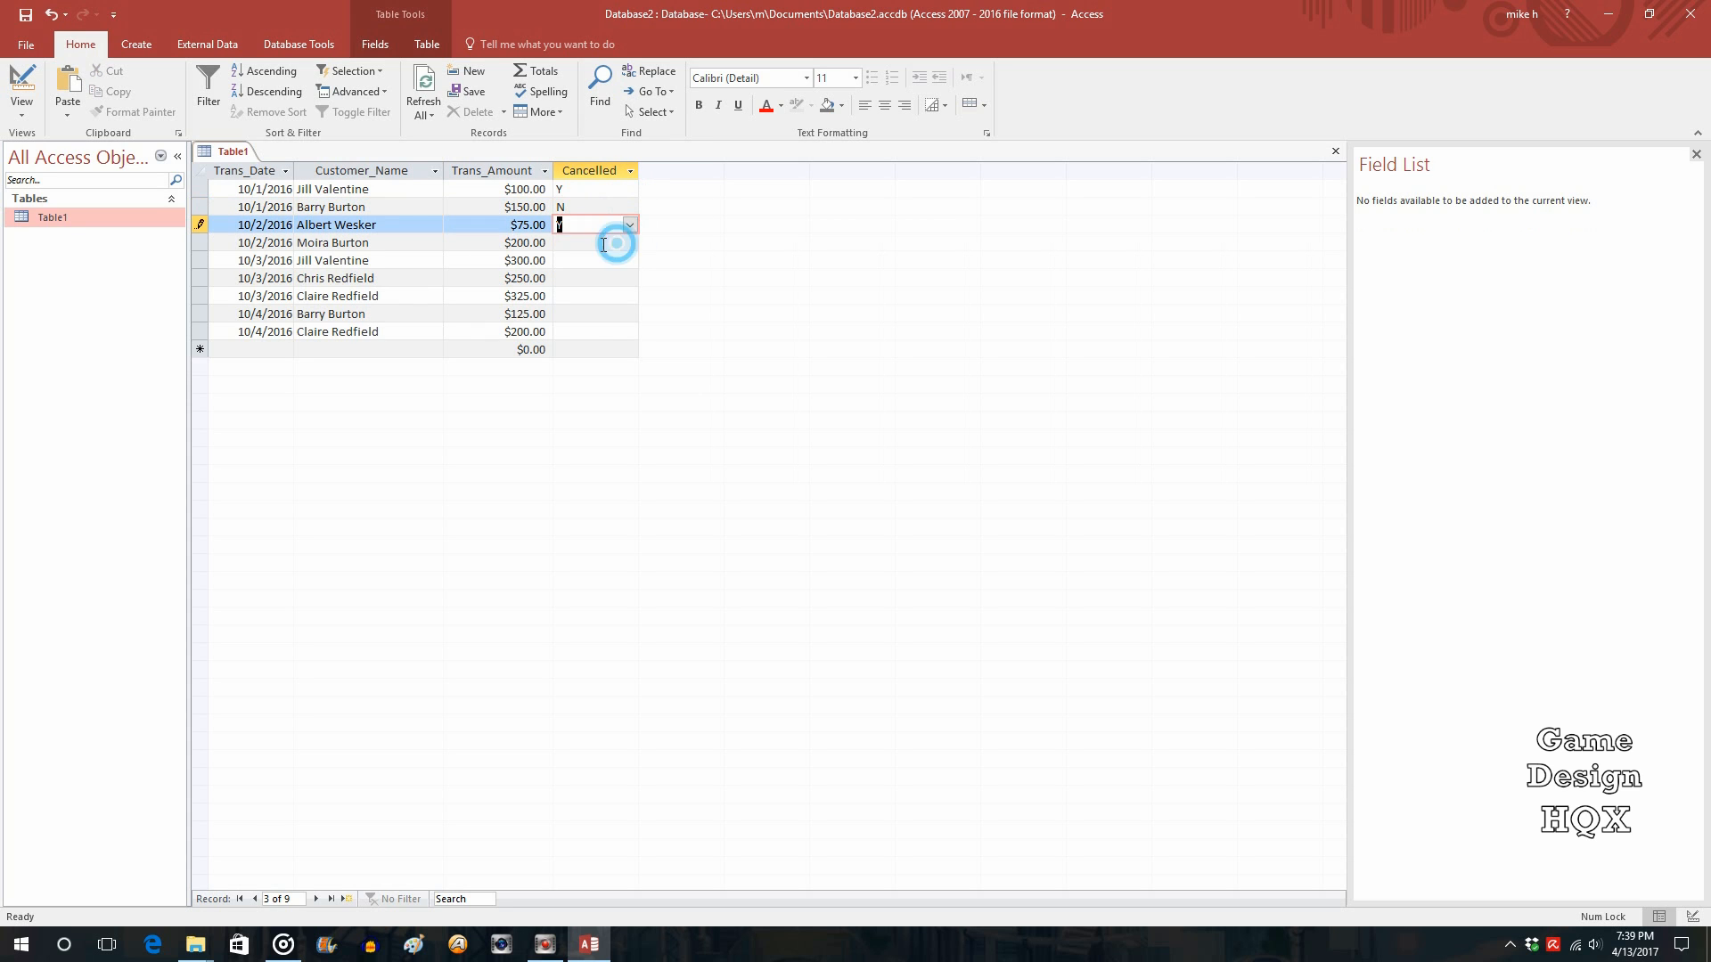
{"action": "left_click", "coordinate": [628, 243]}
{"action": "left_click", "coordinate": [630, 242]}
{"action": "left_click", "coordinate": [613, 267]}
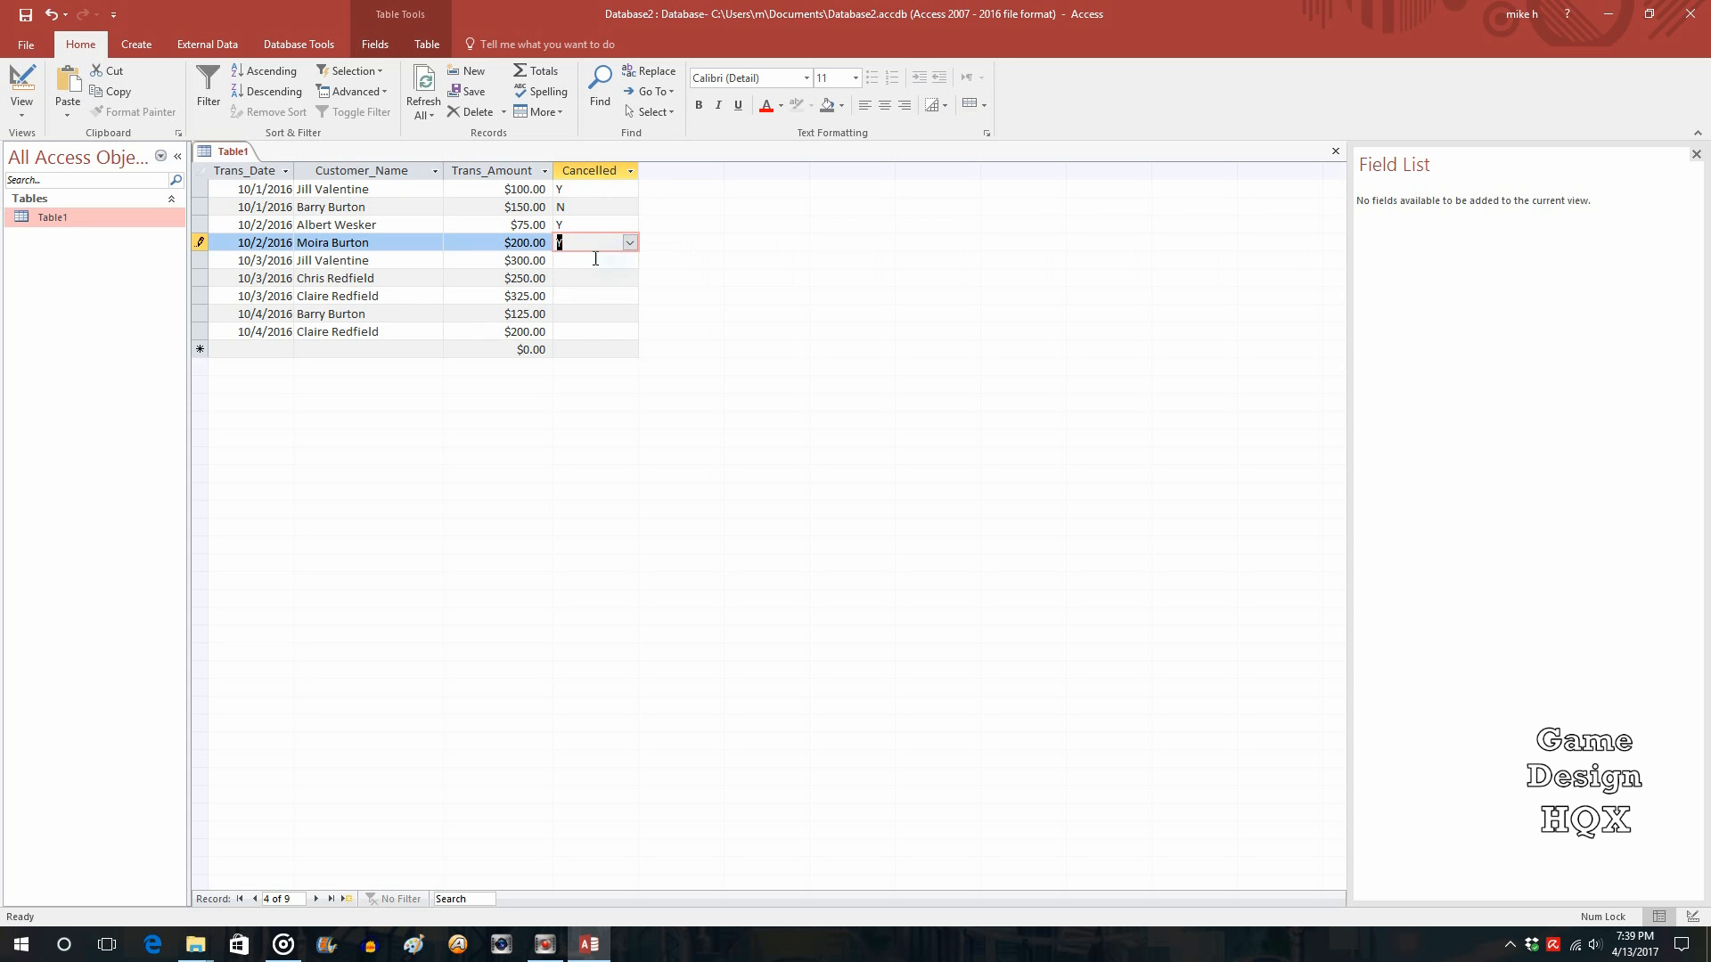
Set Cancelled to N for the three records dated 10/3/2016
{"action": "left_click", "coordinate": [630, 260]}
{"action": "left_click", "coordinate": [631, 260]}
{"action": "left_click", "coordinate": [607, 295]}
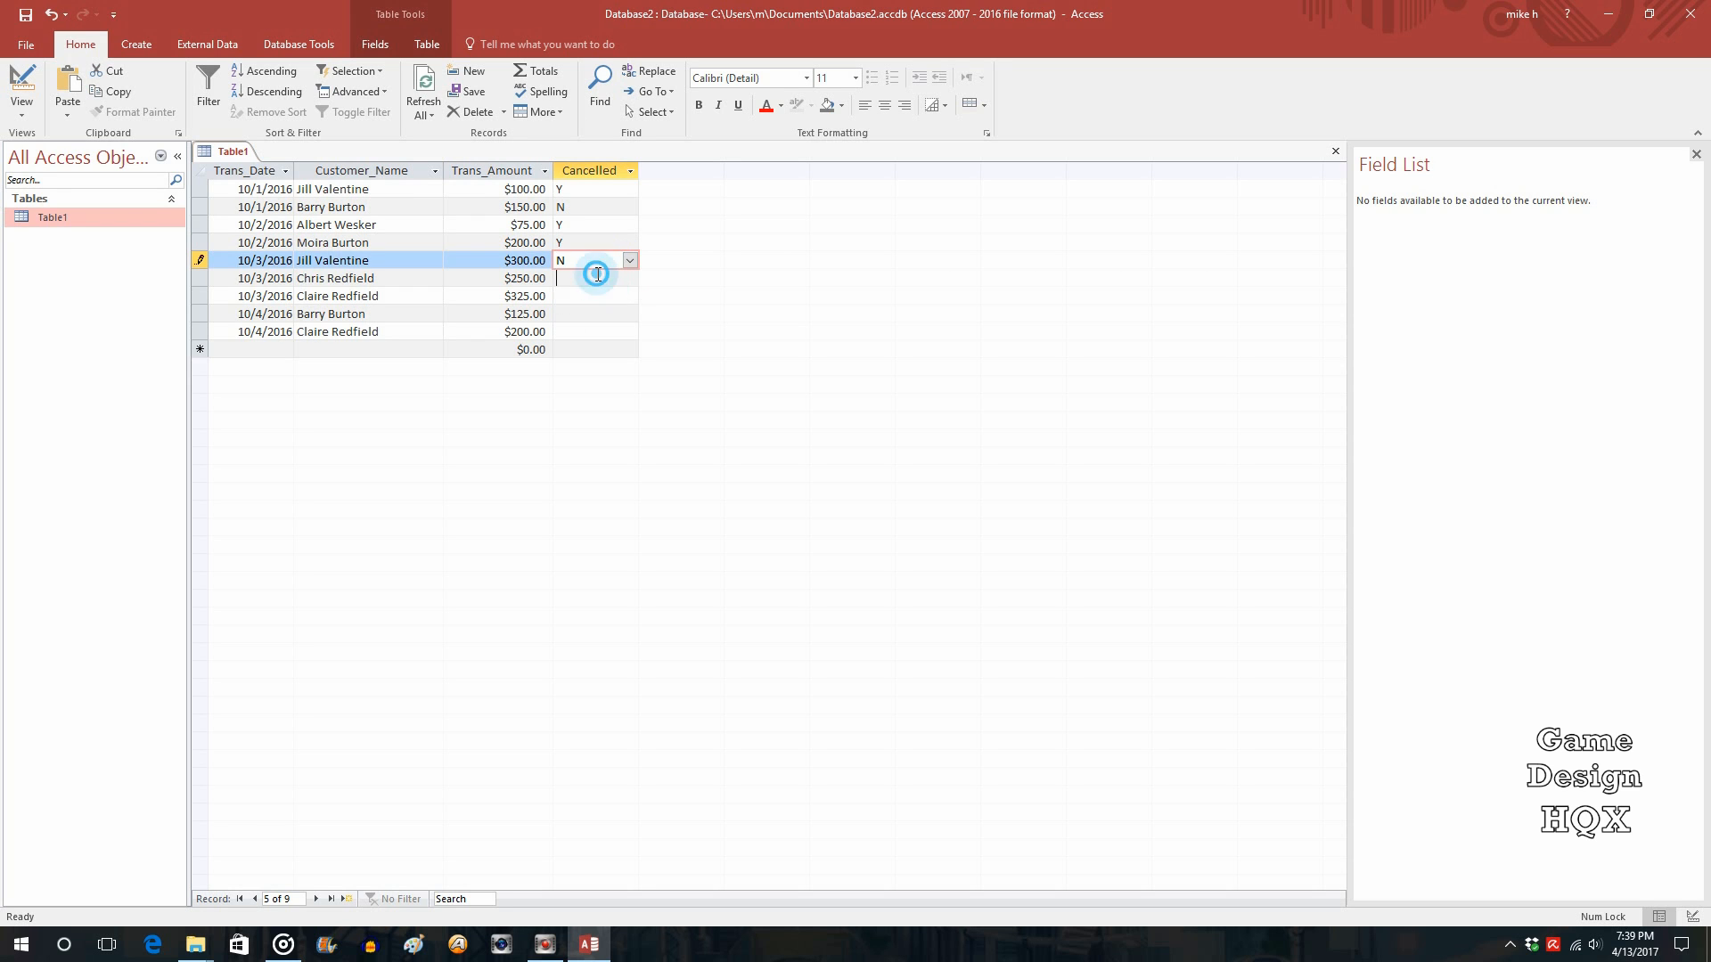
{"action": "left_click", "coordinate": [619, 278]}
{"action": "left_click", "coordinate": [630, 278]}
{"action": "left_click", "coordinate": [619, 312]}
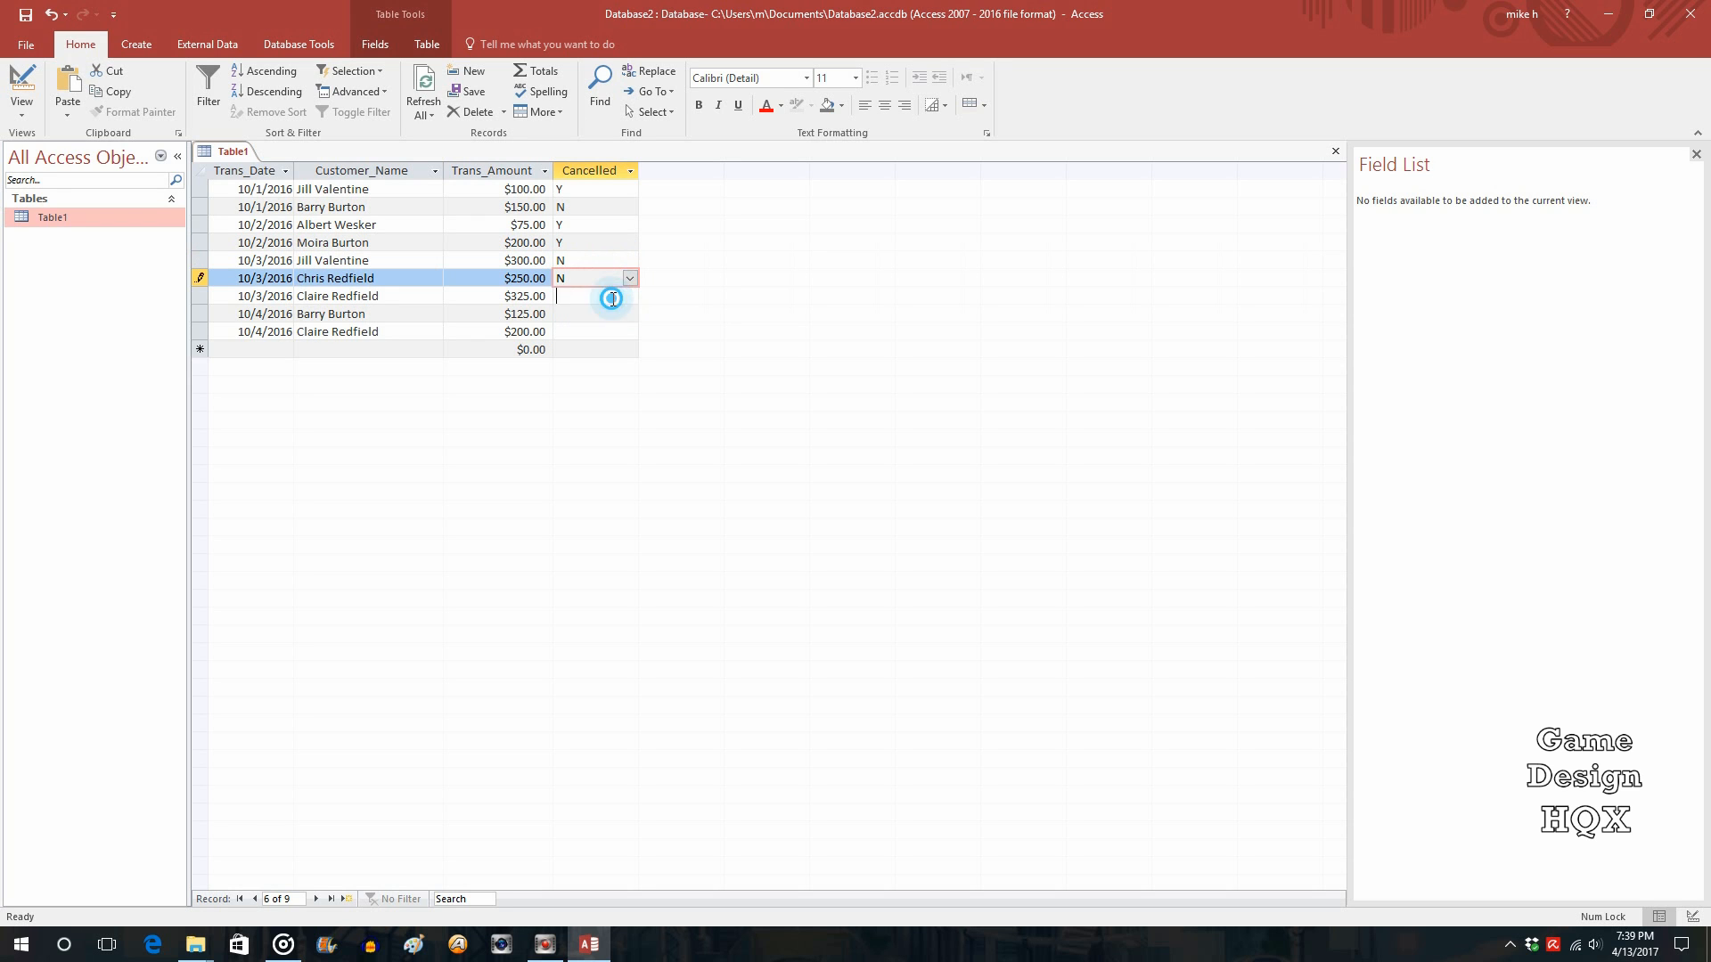
{"action": "left_click", "coordinate": [613, 296]}
{"action": "left_click", "coordinate": [630, 296]}
{"action": "left_click", "coordinate": [621, 330]}
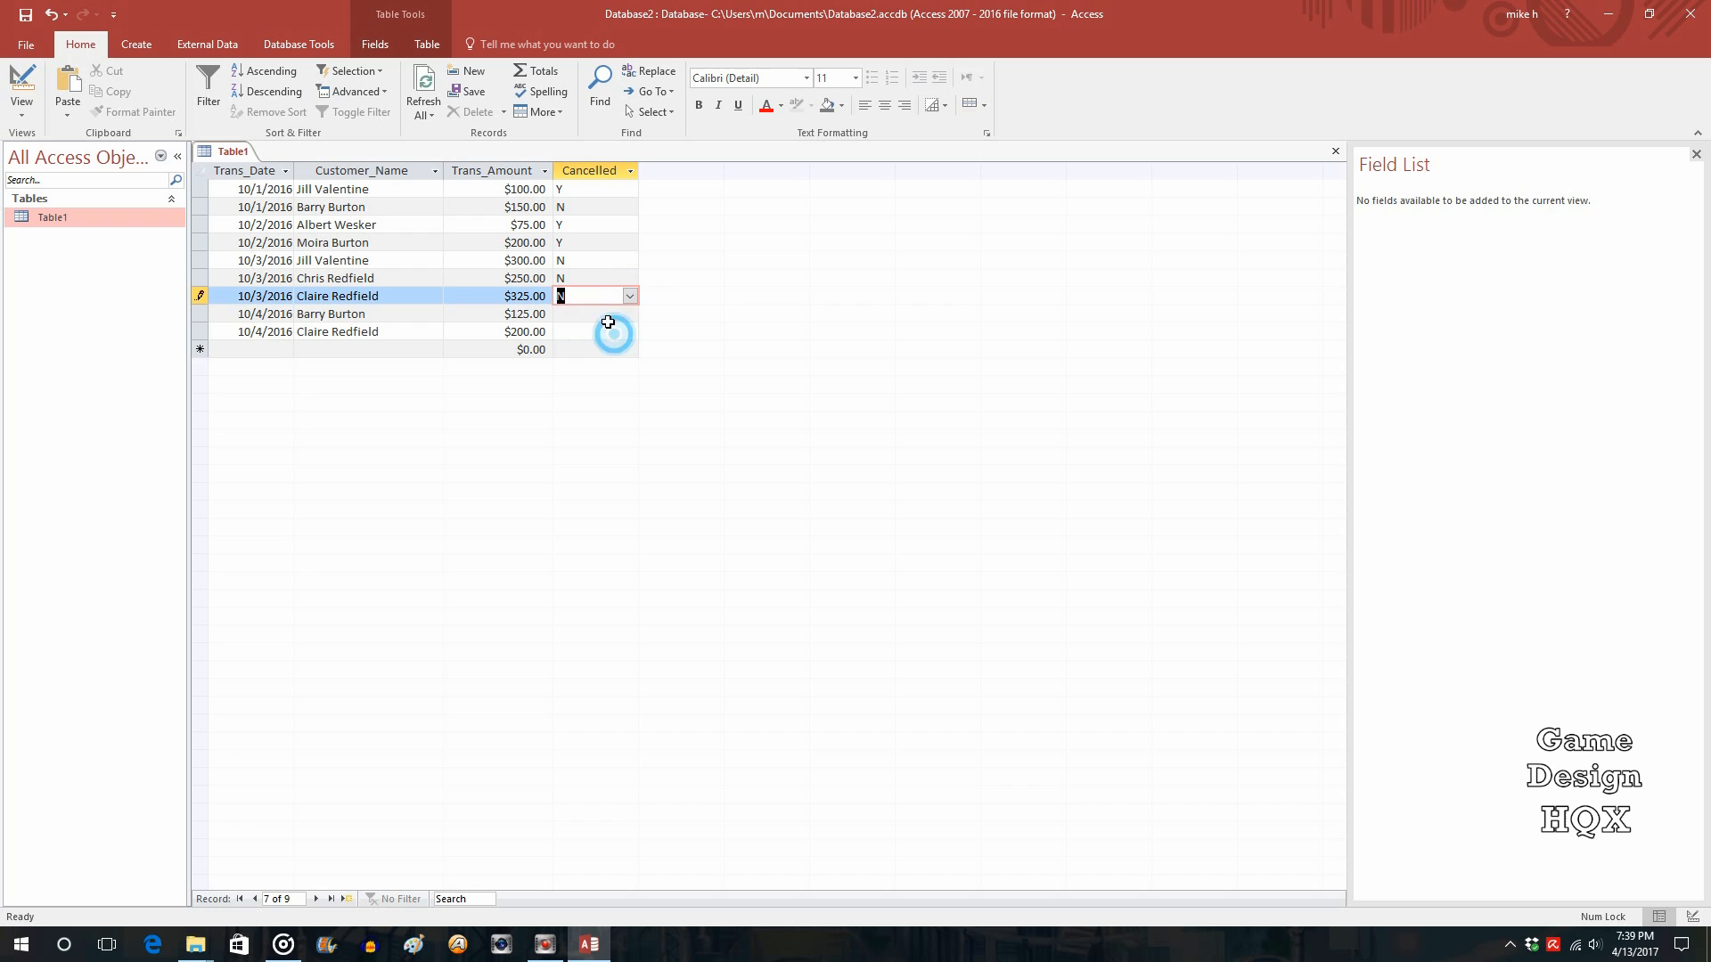
Set Cancelled to Y for the two records dated 10/4/2016 and close Table1
{"action": "left_click", "coordinate": [595, 295]}
{"action": "left_click", "coordinate": [595, 312]}
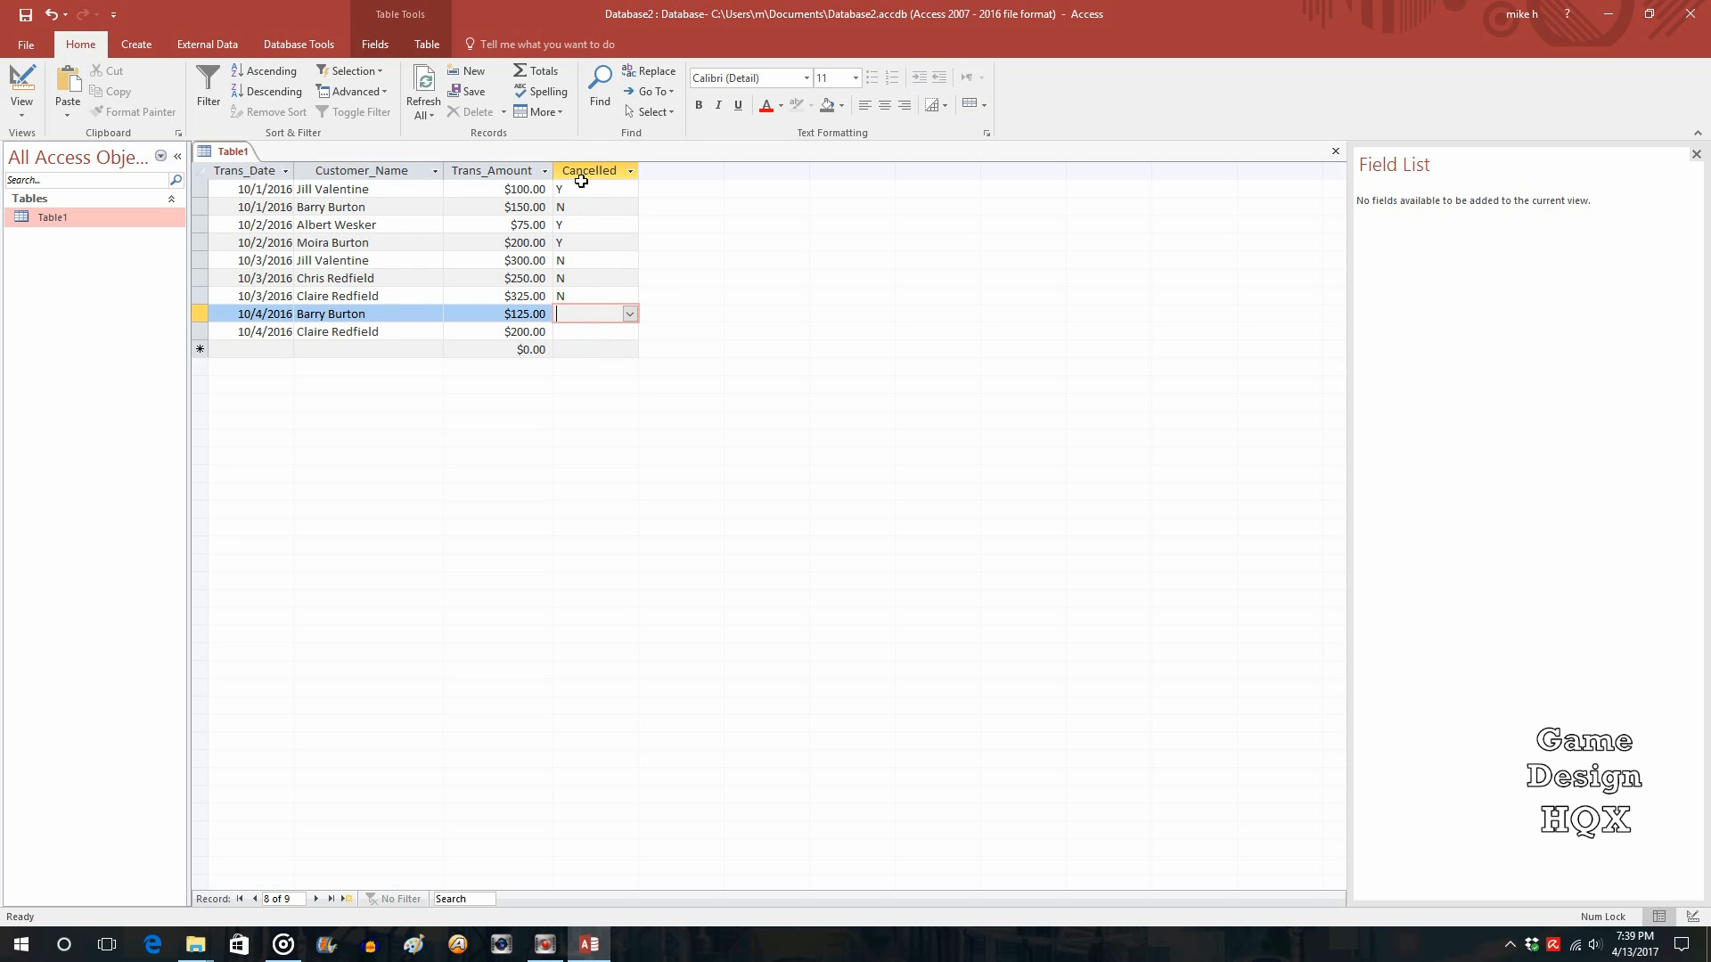
{"action": "left_click", "coordinate": [630, 314]}
{"action": "left_click", "coordinate": [604, 335]}
{"action": "left_click", "coordinate": [614, 329]}
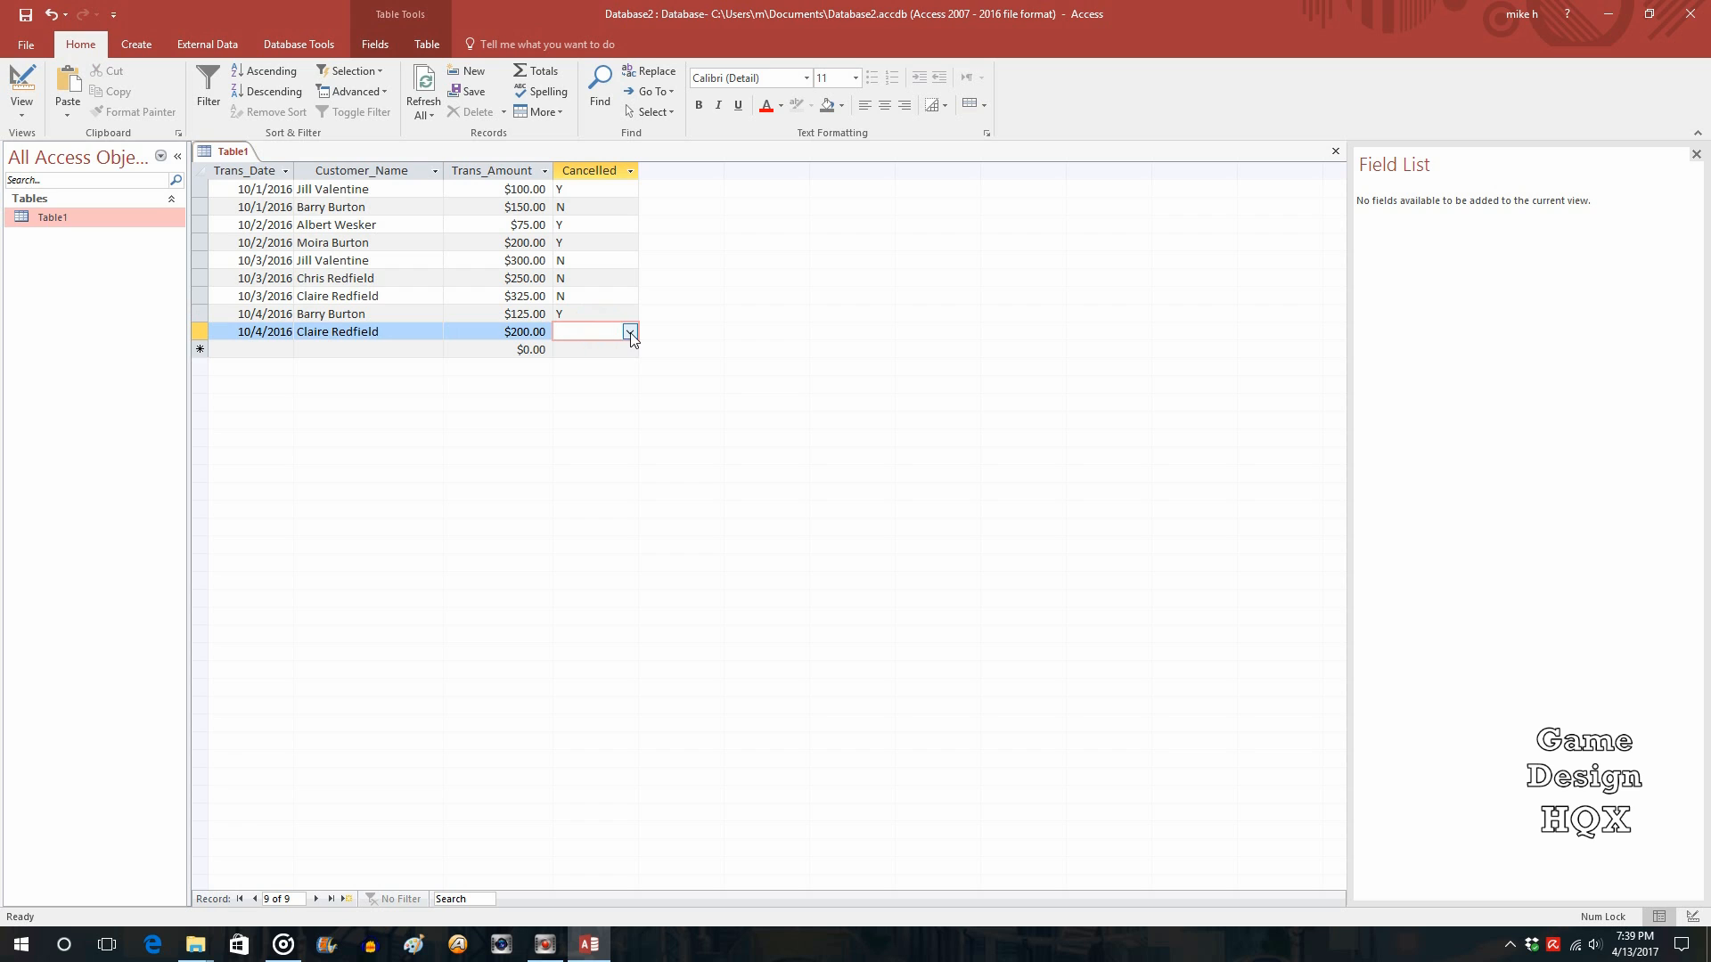
{"action": "left_click", "coordinate": [629, 332]}
{"action": "left_click", "coordinate": [579, 350]}
{"action": "left_click", "coordinate": [1334, 149]}
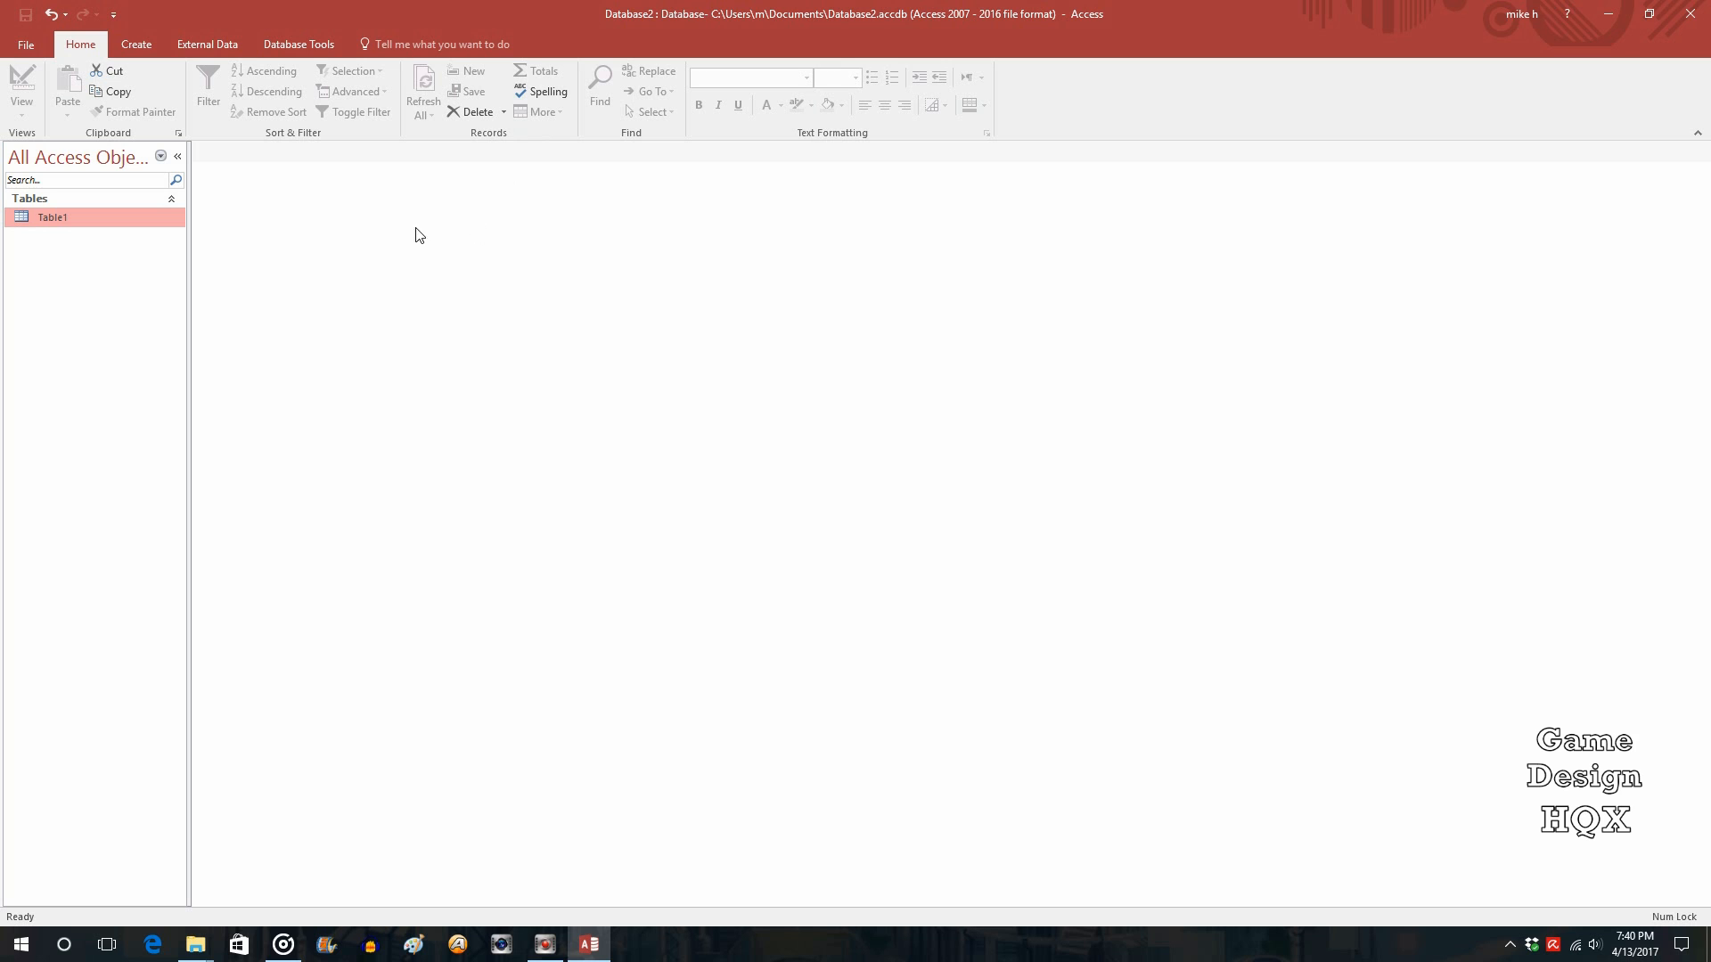
Create a new query in Design View and add Table1 to it as the source
{"action": "left_click", "coordinate": [128, 41]}
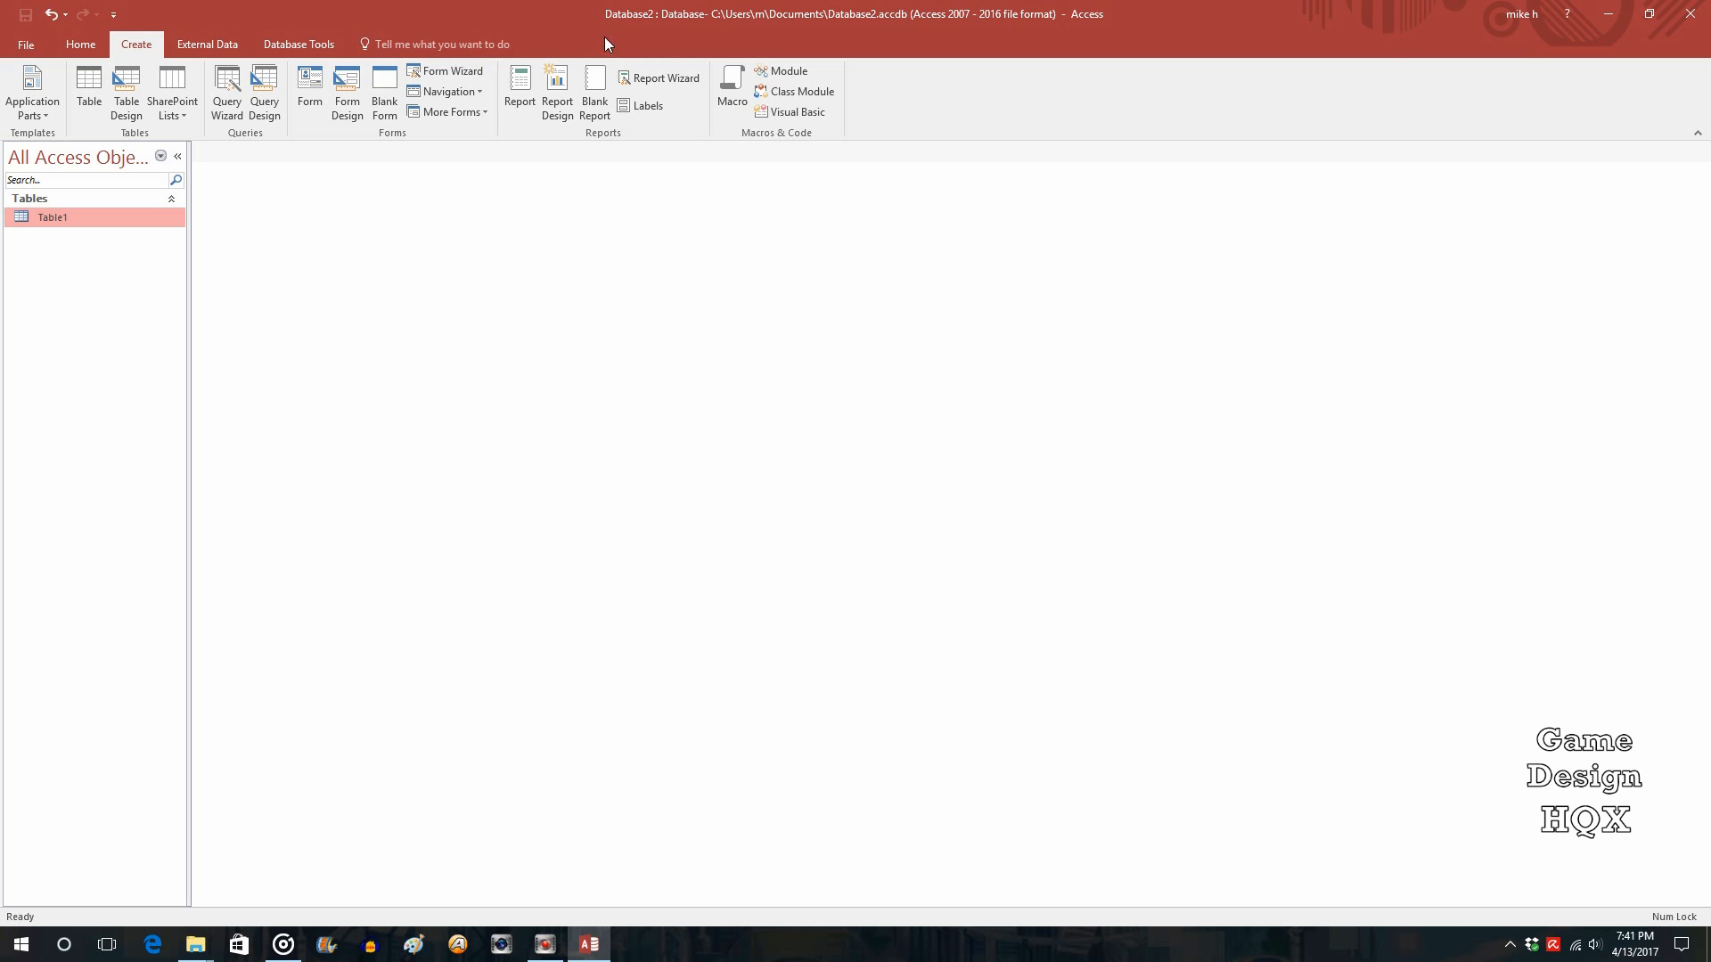
{"action": "left_click", "coordinate": [264, 91]}
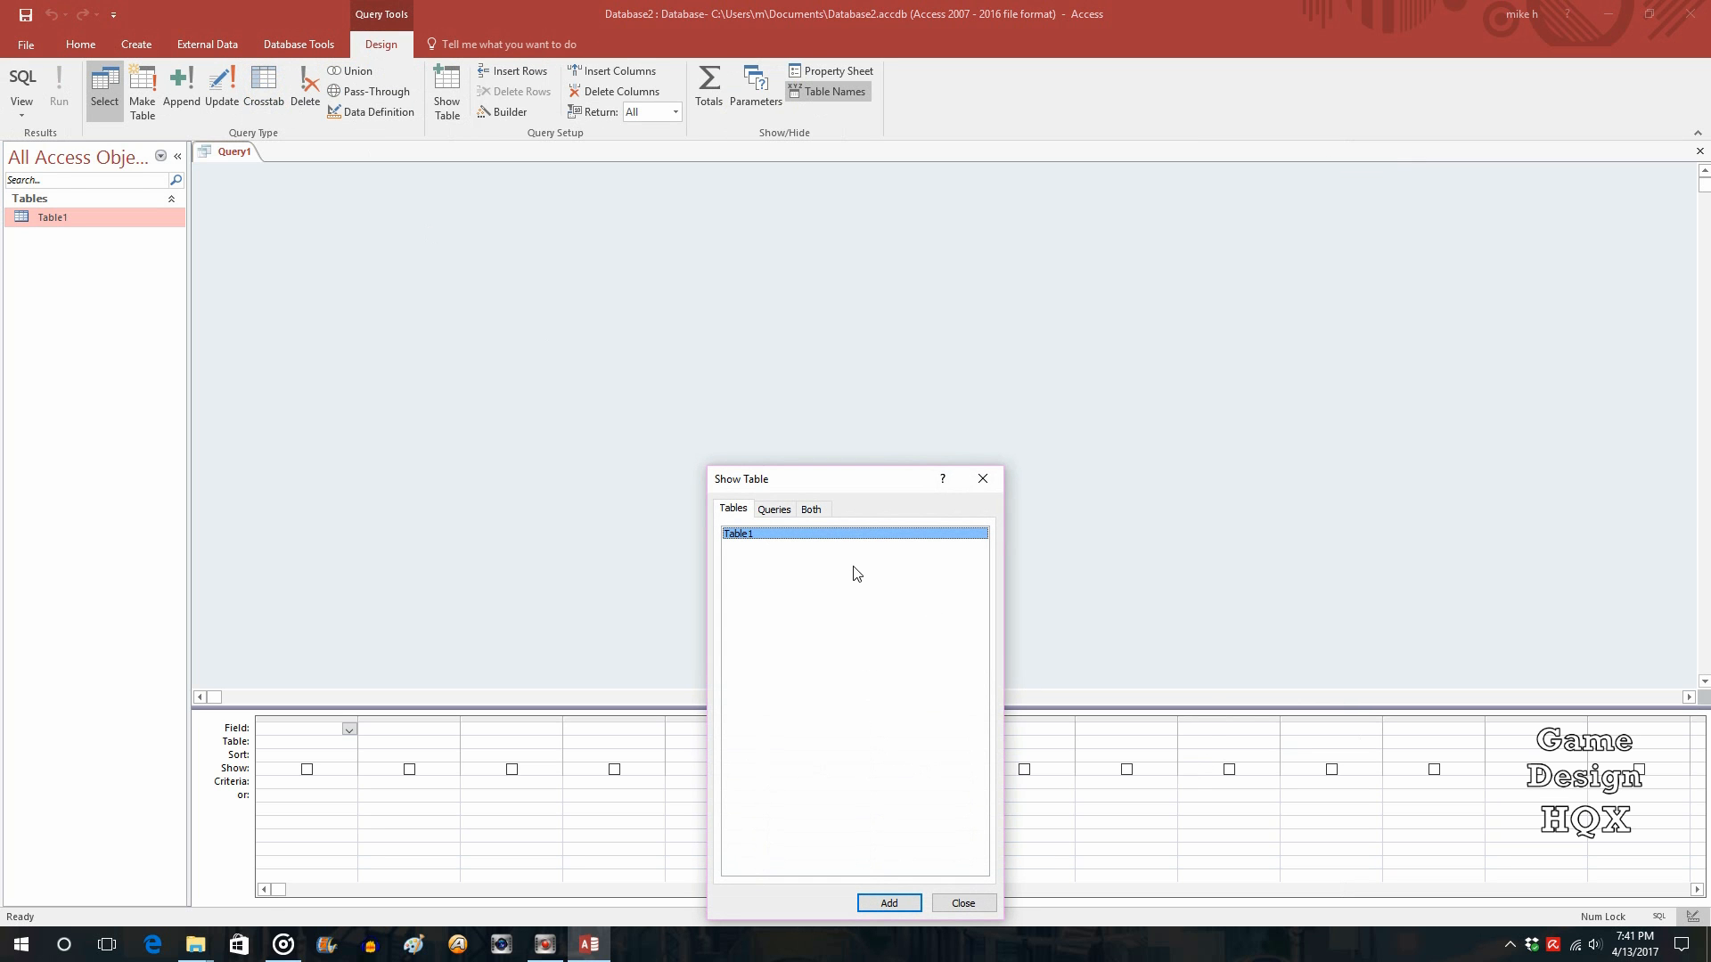
{"action": "left_click", "coordinate": [964, 903]}
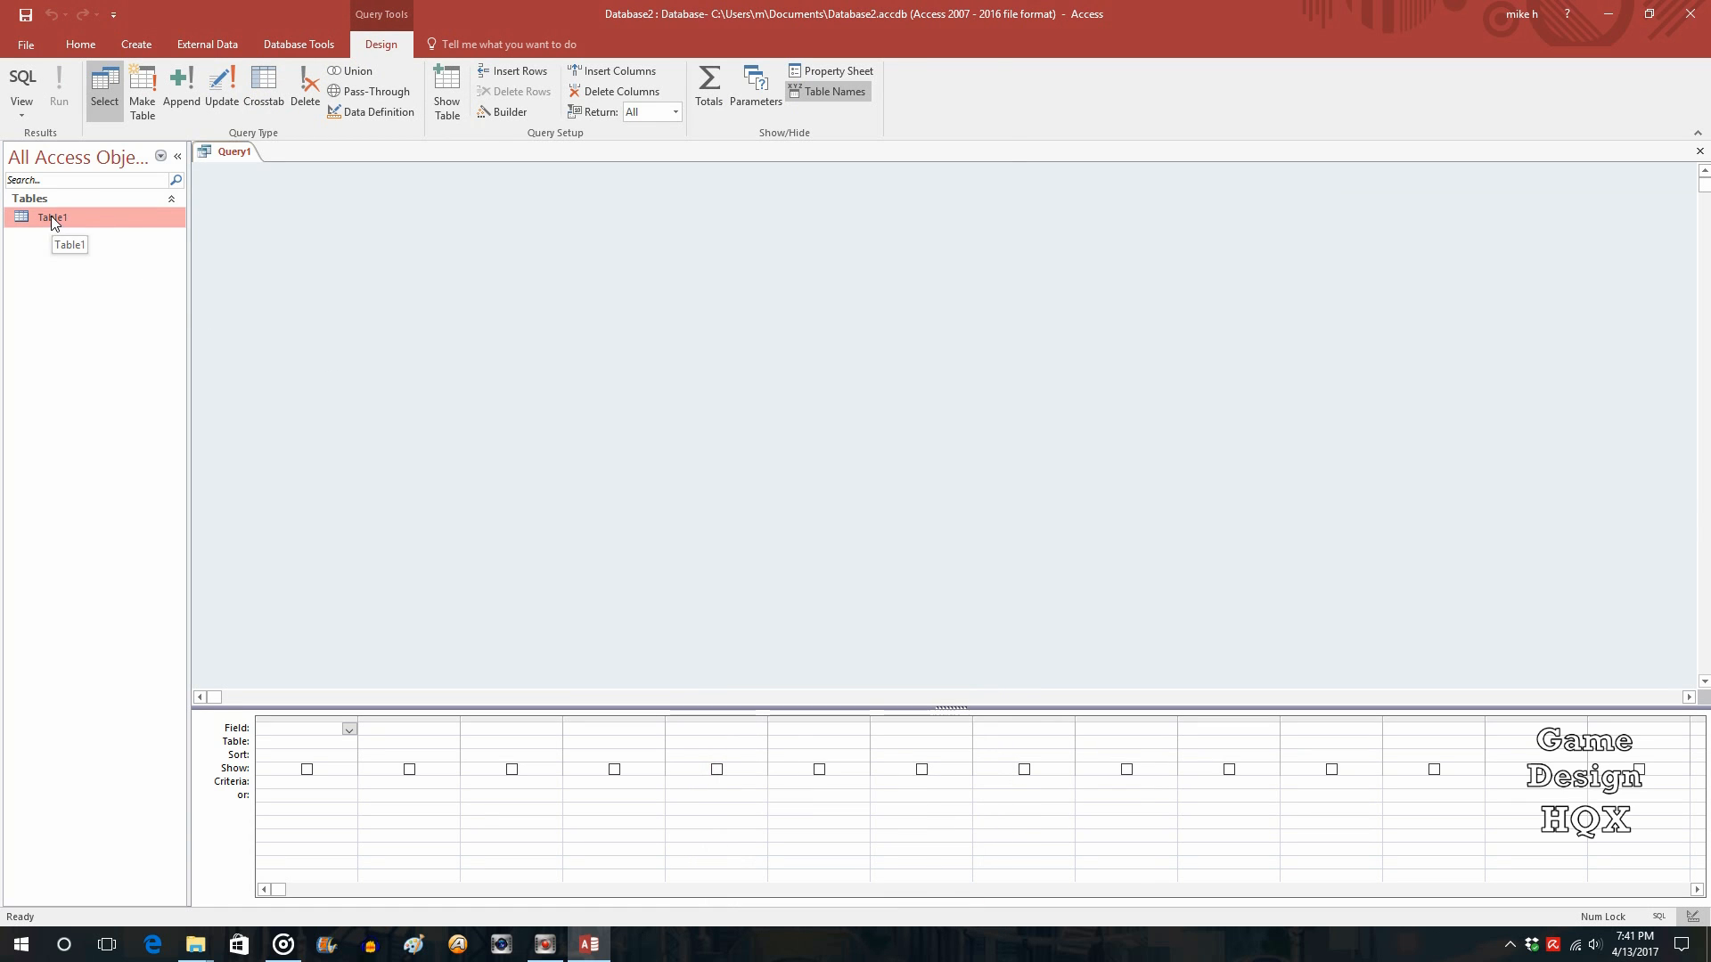
{"action": "left_click_drag", "start_coordinate": [51, 216], "coordinate": [350, 223]}
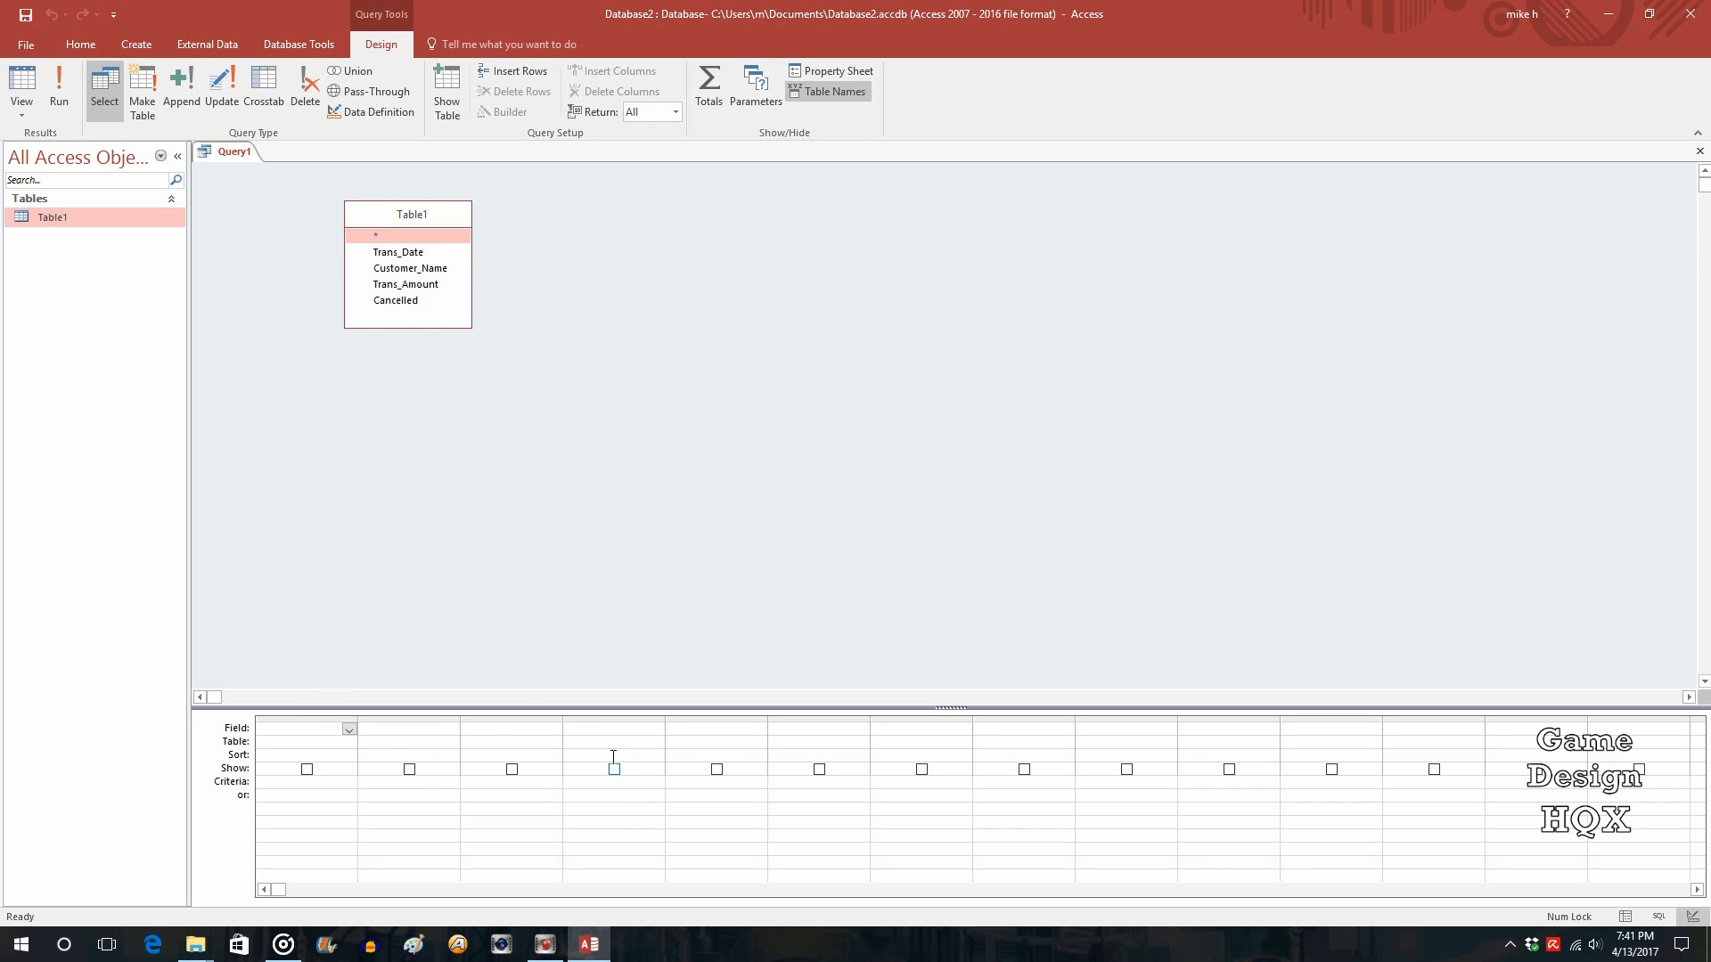
Add the fields Trans_Date, Customer_Name, Trans_Amount and Cancelled from Table1 to the query grid
{"action": "left_click", "coordinate": [387, 254]}
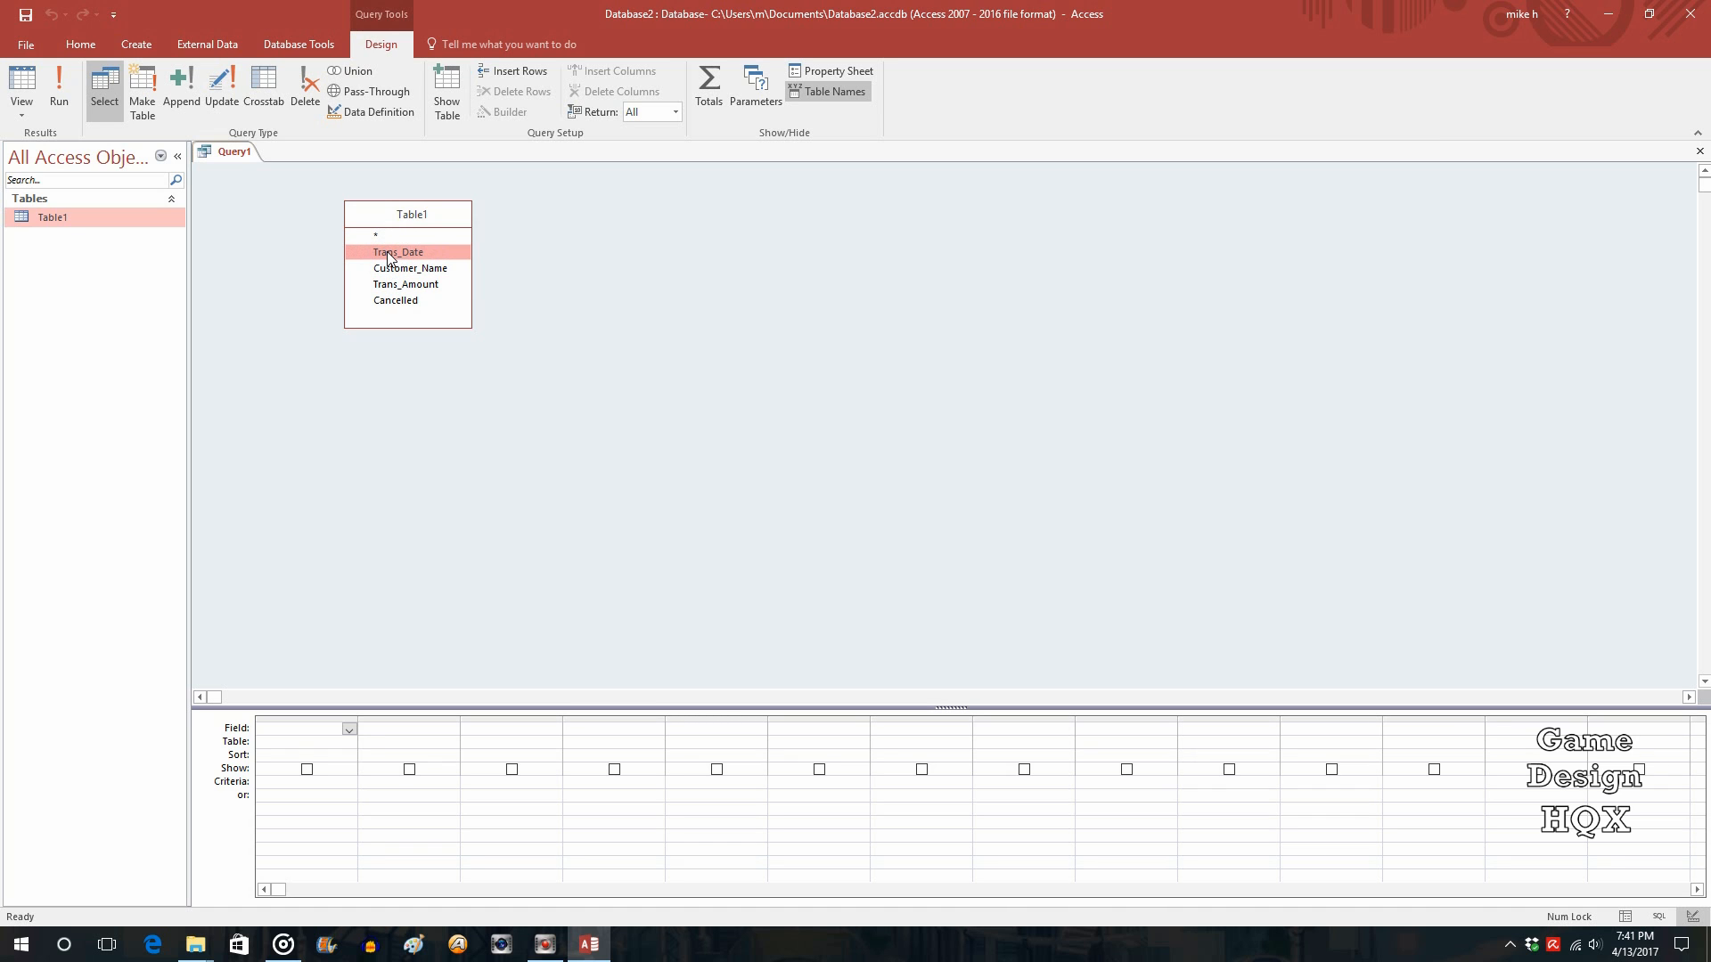
{"action": "left_click", "coordinate": [401, 300], "text": "shift"}
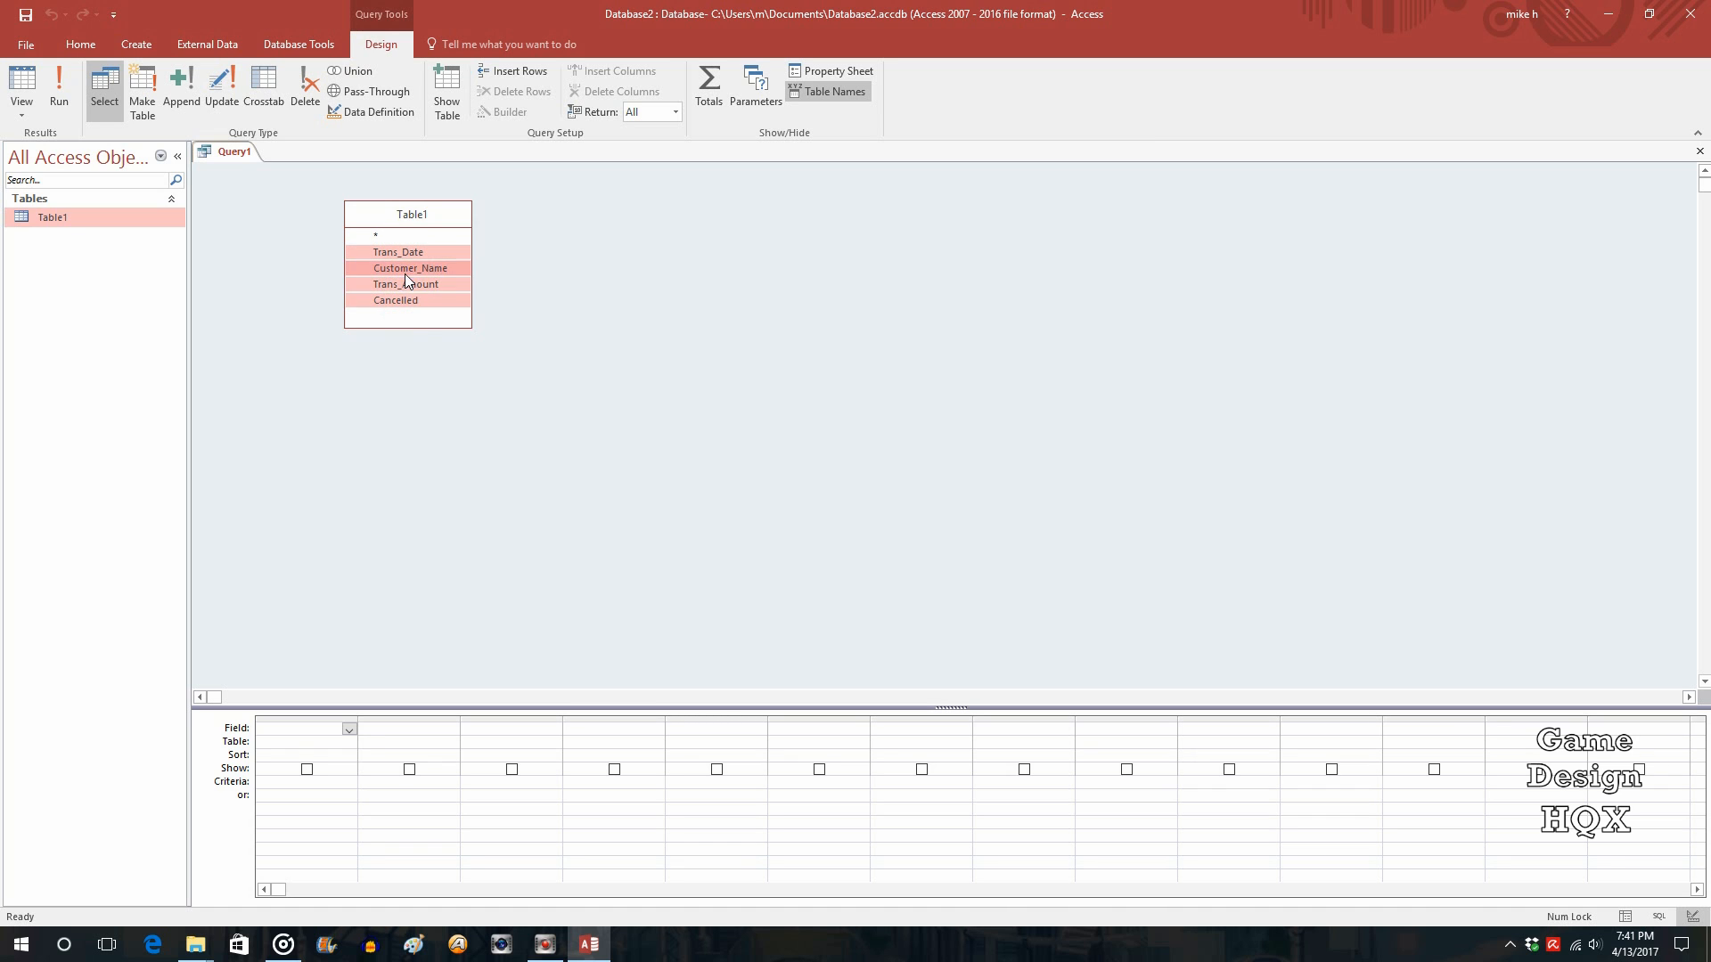
{"action": "left_click_drag", "start_coordinate": [404, 275], "coordinate": [314, 729]}
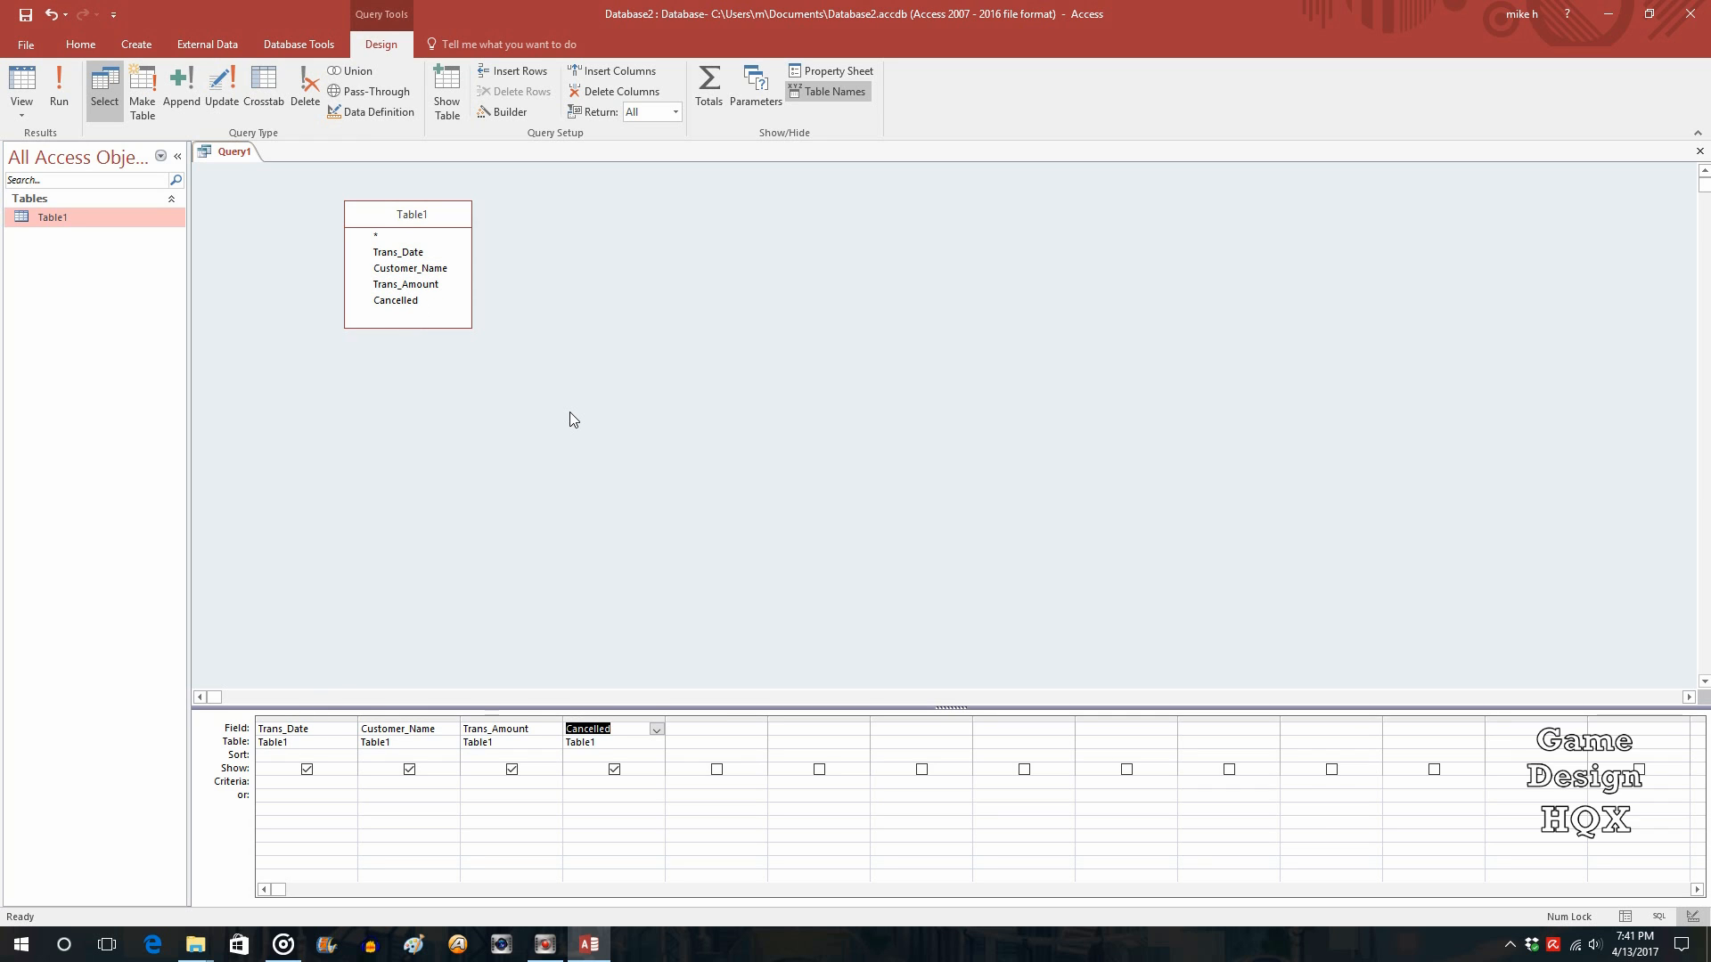
{"action": "left_click", "coordinate": [570, 412]}
Set the Cancelled field's criterion to "Y" and show the query's results in Datasheet View
{"action": "left_click", "coordinate": [596, 788]}
{"action": "left_click", "coordinate": [612, 789]}
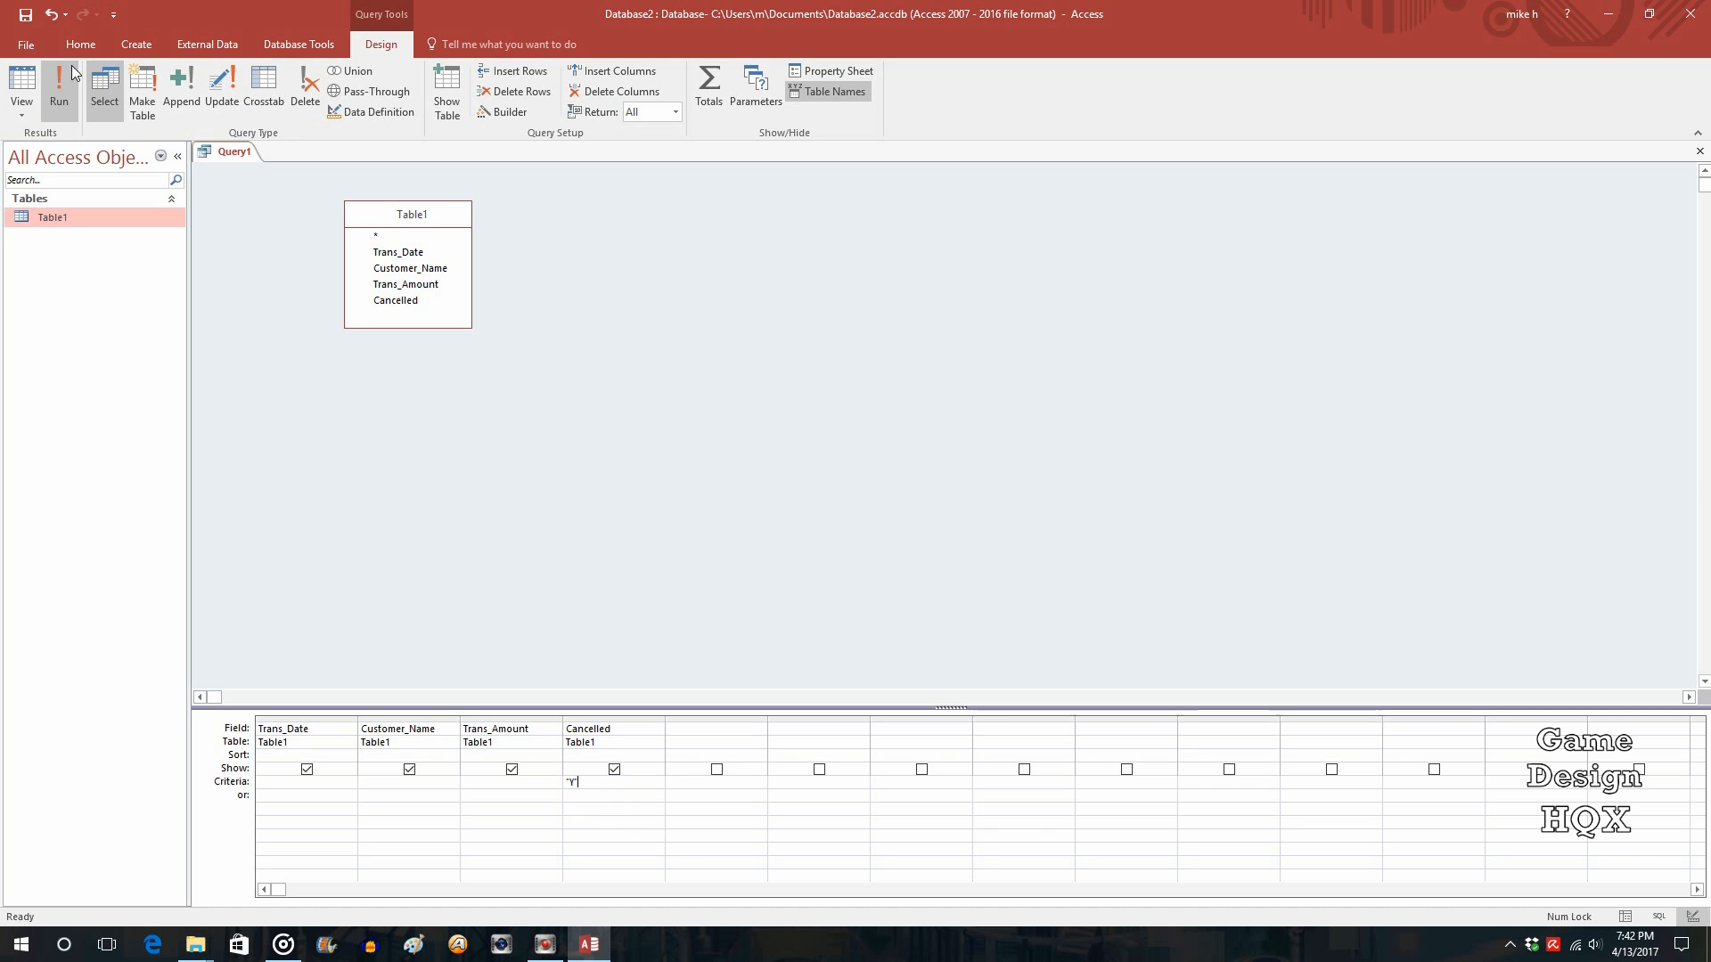
{"action": "left_click", "coordinate": [21, 89]}
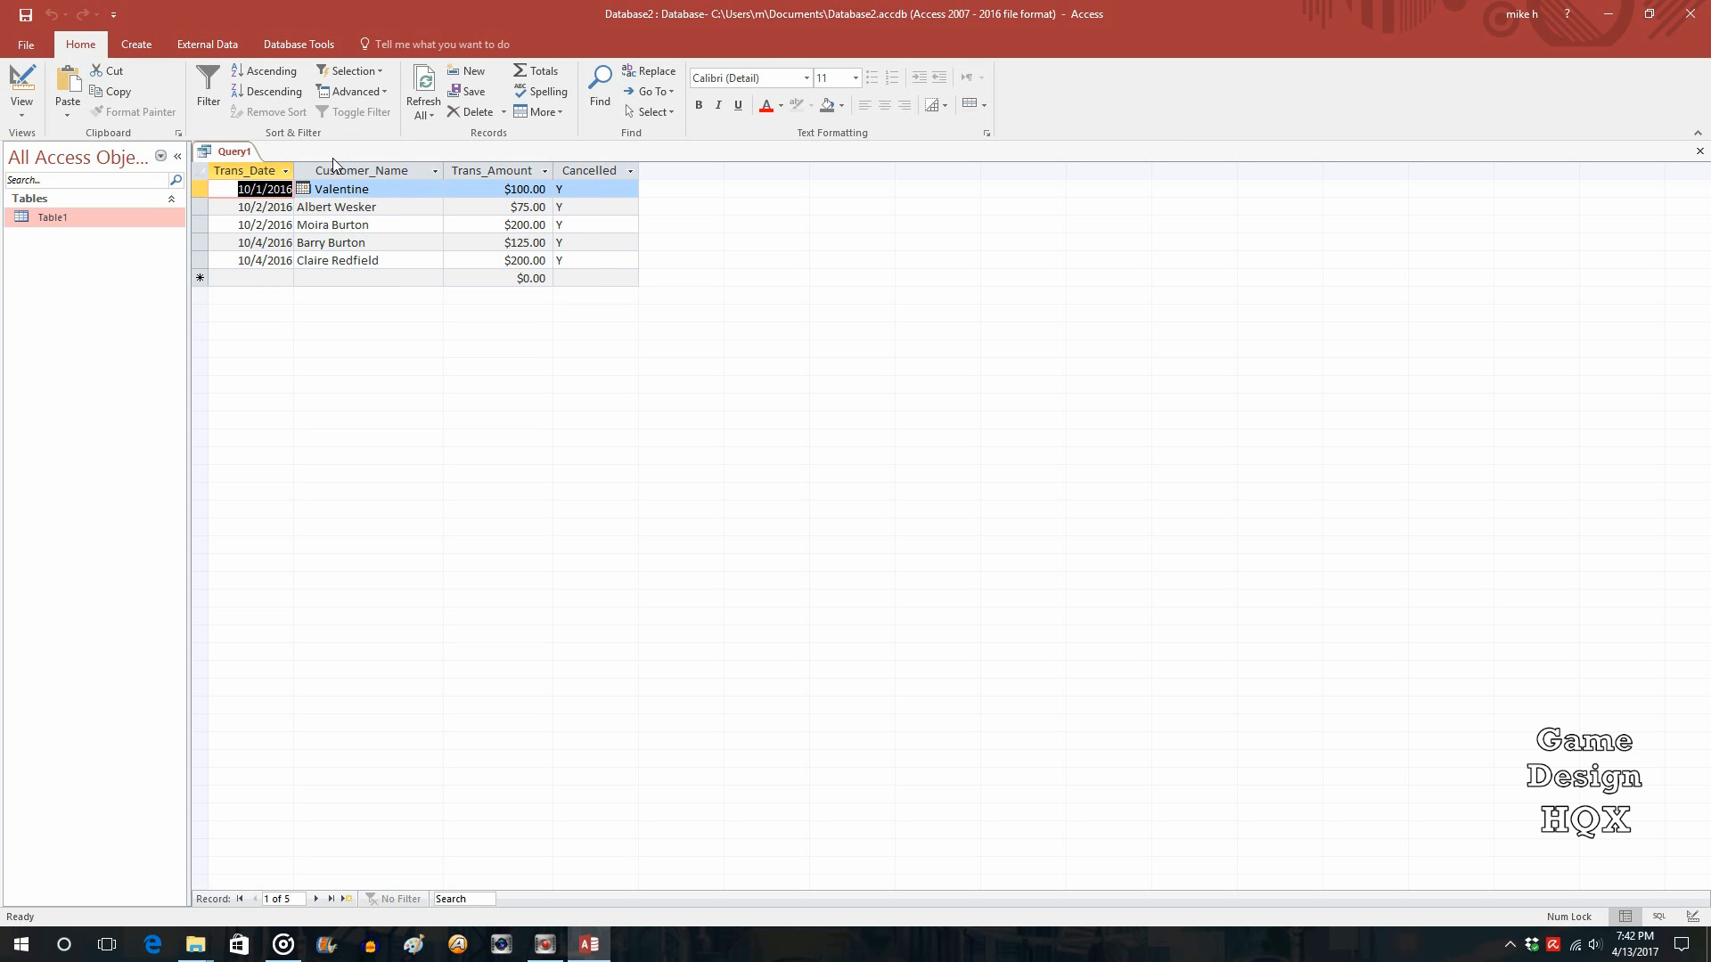
Save the query as user_prefs_qry and close it
{"action": "left_click", "coordinate": [24, 15]}
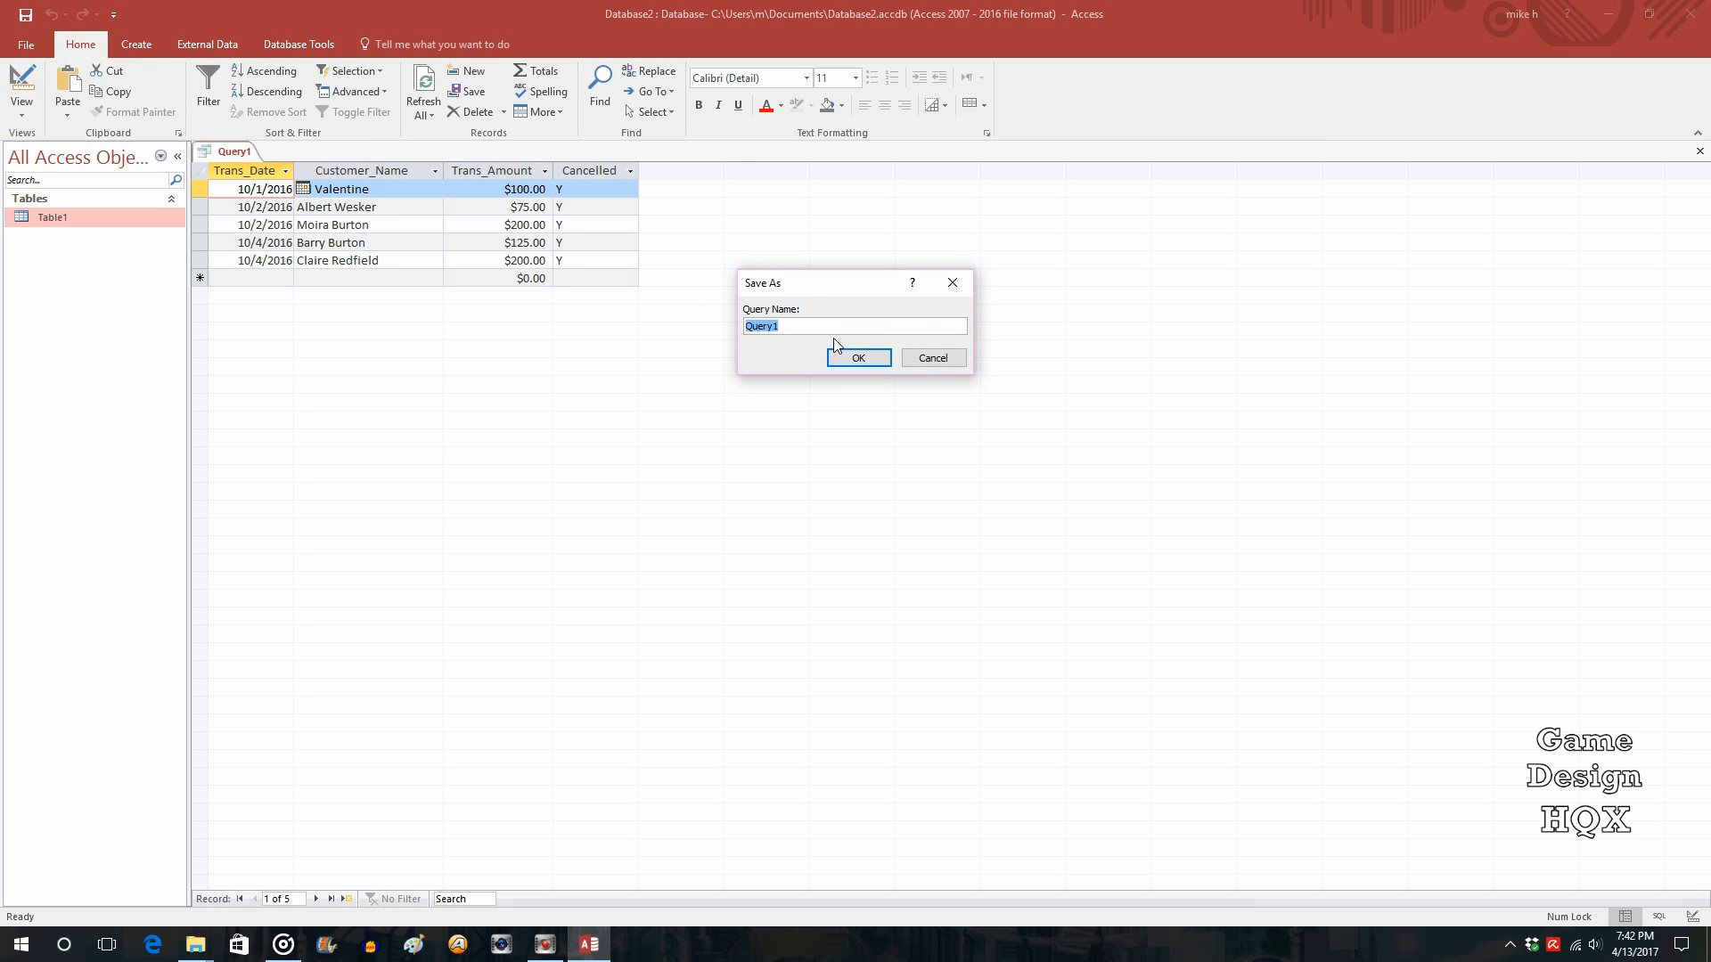
{"action": "type", "text": "user_prefs_qry"}
{"action": "left_click", "coordinate": [858, 357]}
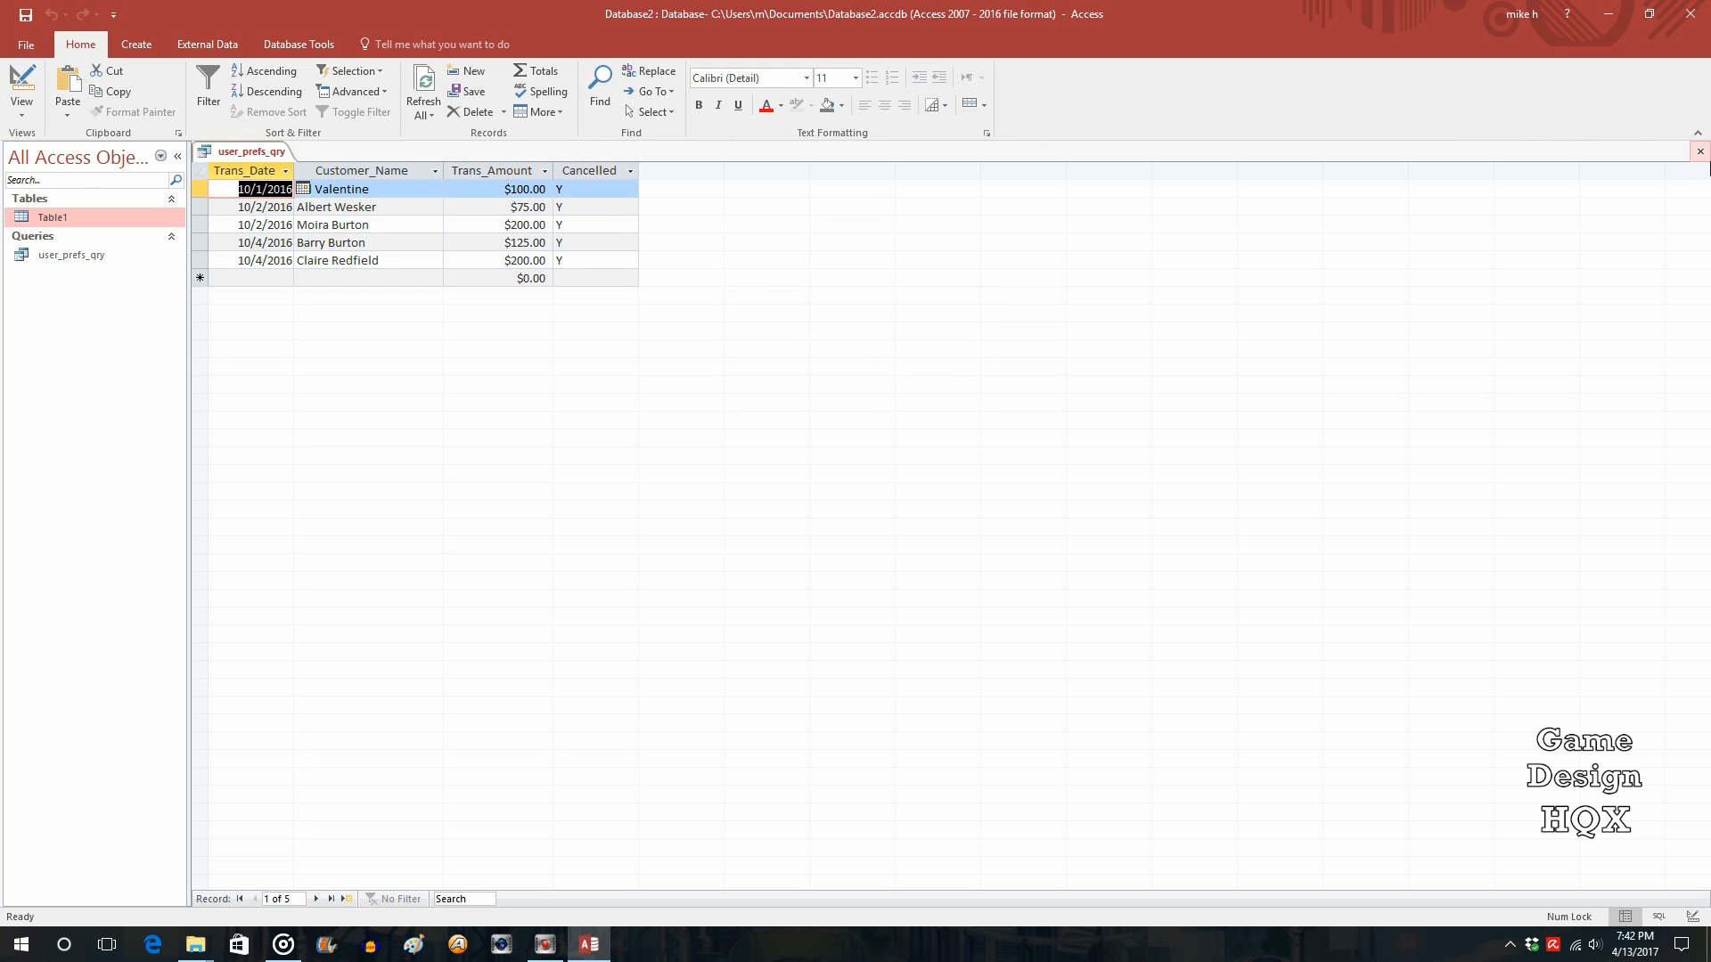
{"action": "left_click", "coordinate": [1701, 154]}
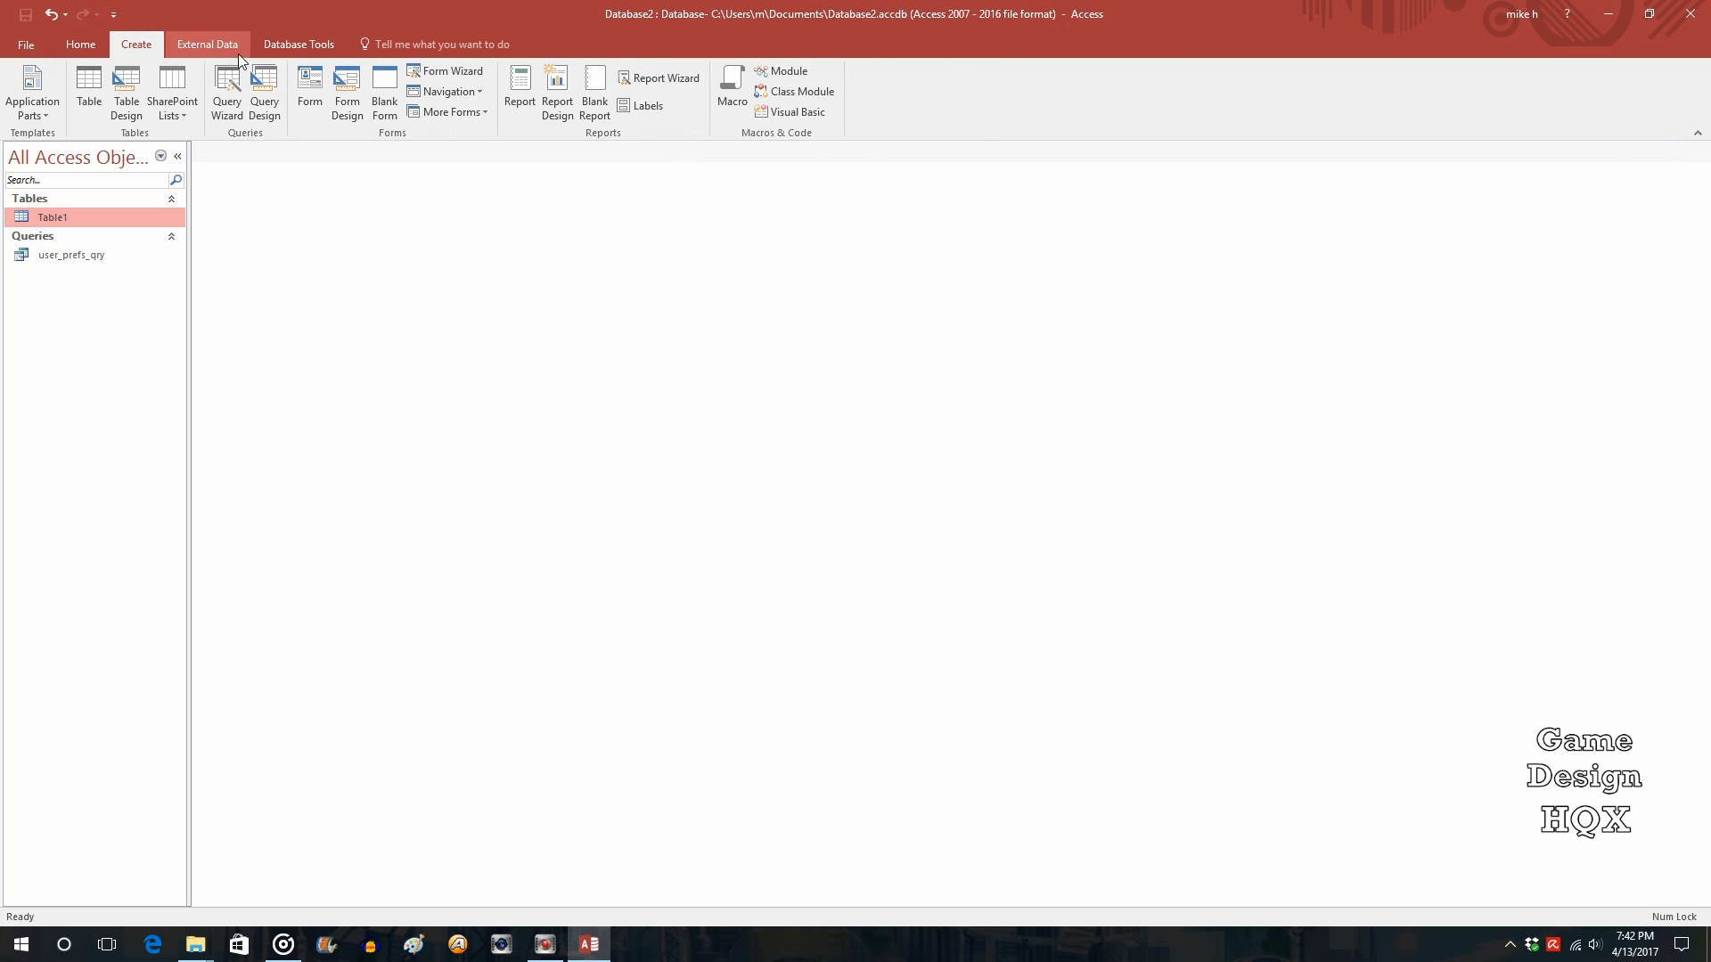
Create a blank report and switch it to Design View
{"action": "left_click", "coordinate": [607, 98]}
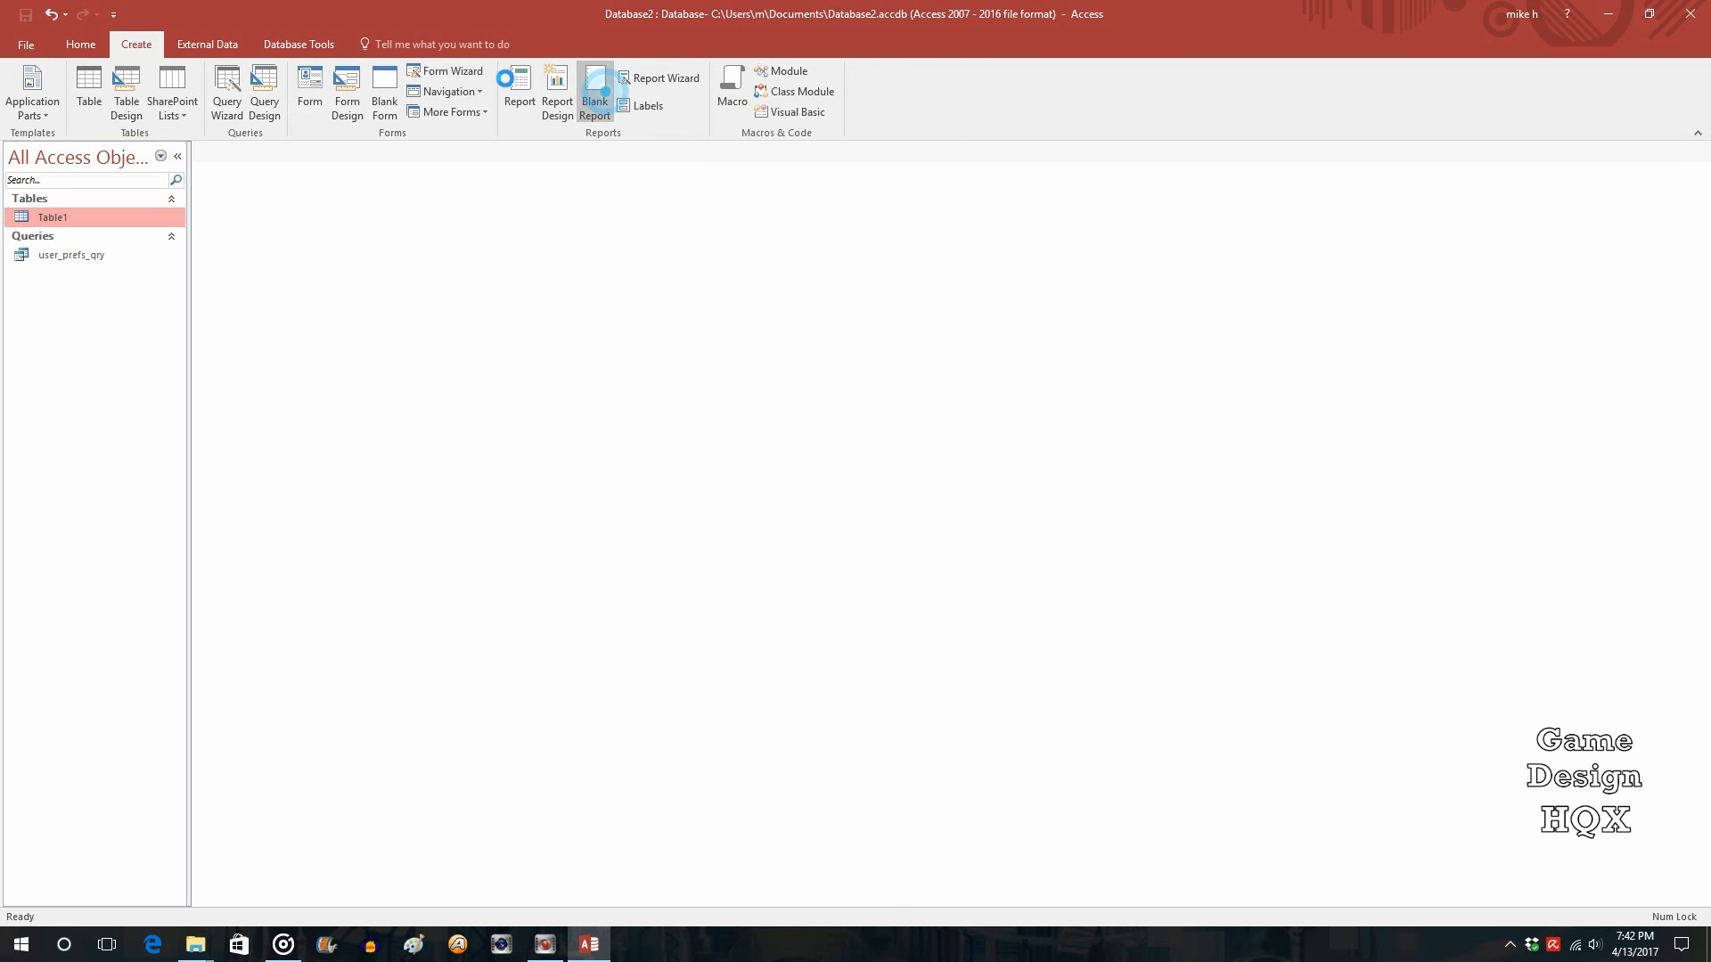
{"action": "left_click", "coordinate": [22, 102]}
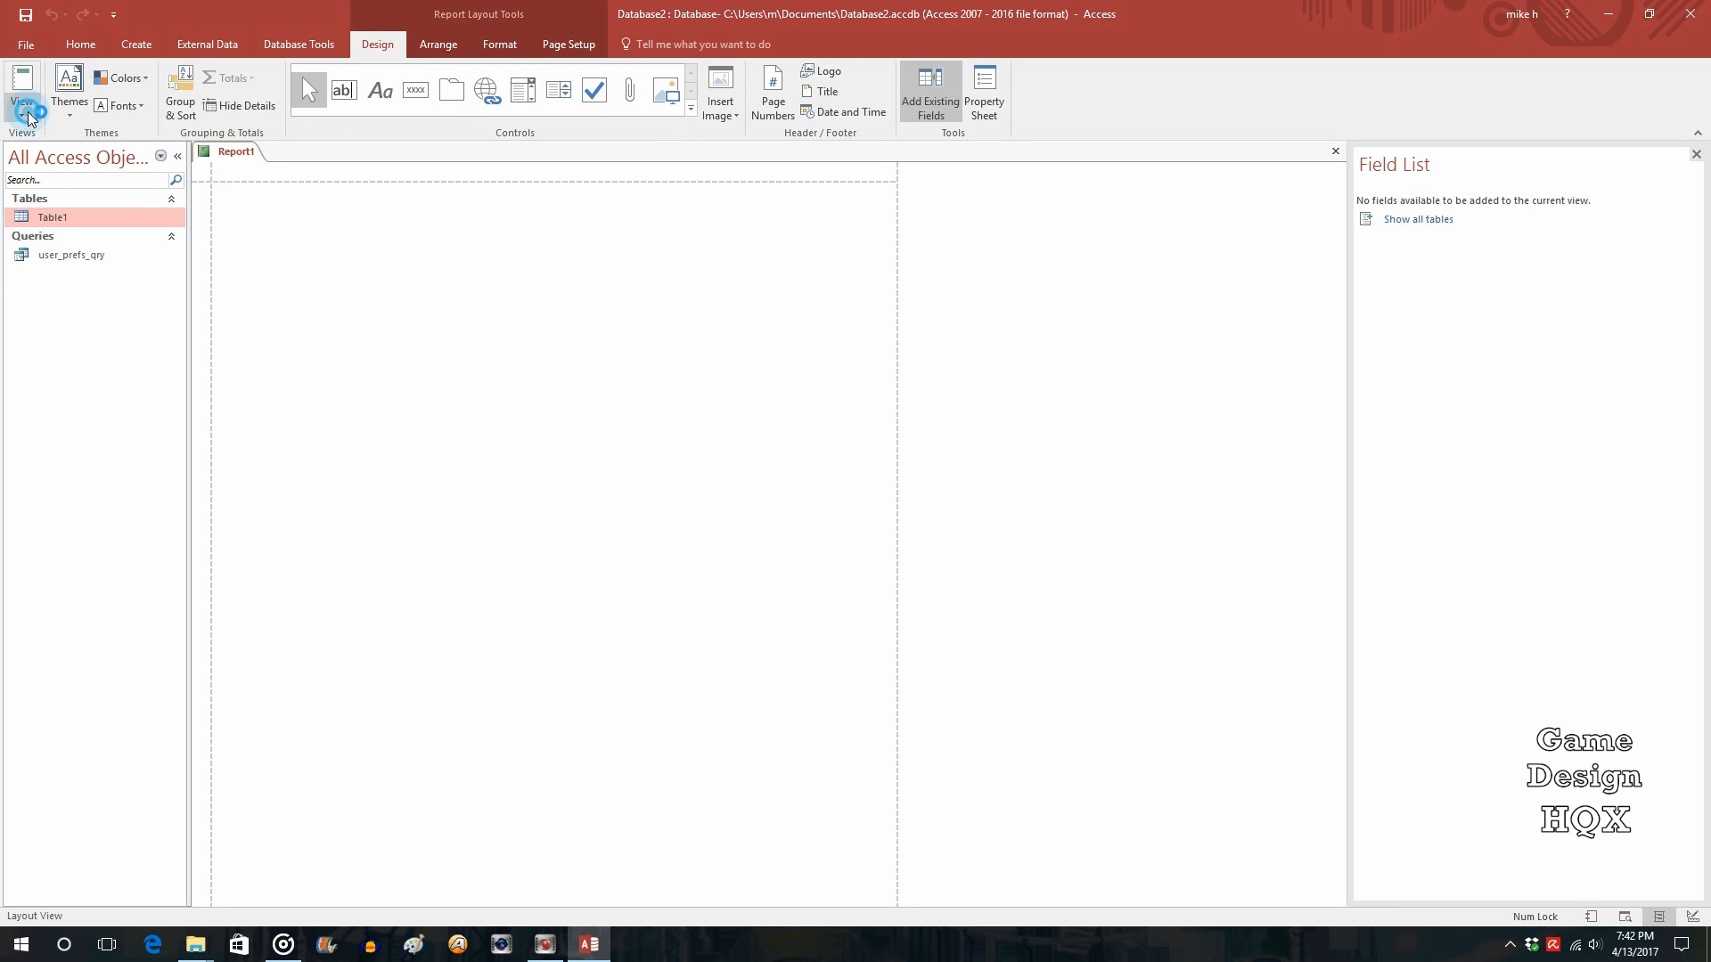
{"action": "left_click", "coordinate": [68, 260]}
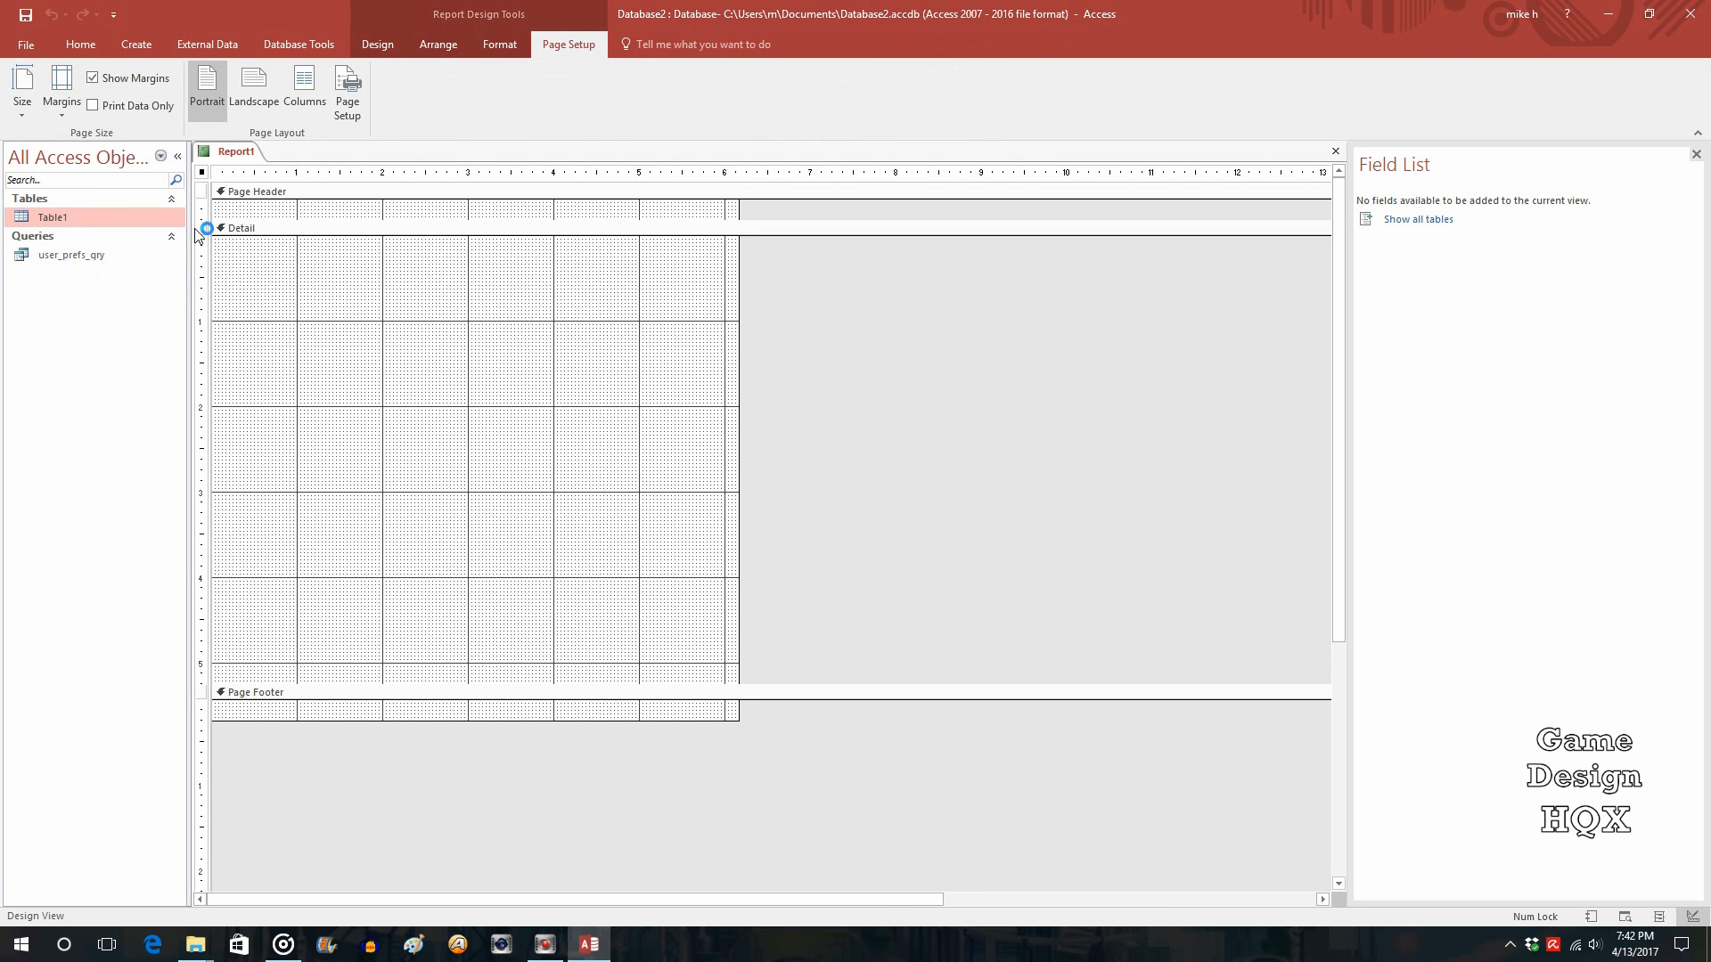
Set the report's Record Source property to user_prefs_qry
{"action": "left_click", "coordinate": [202, 191]}
{"action": "double_click", "coordinate": [202, 191]}
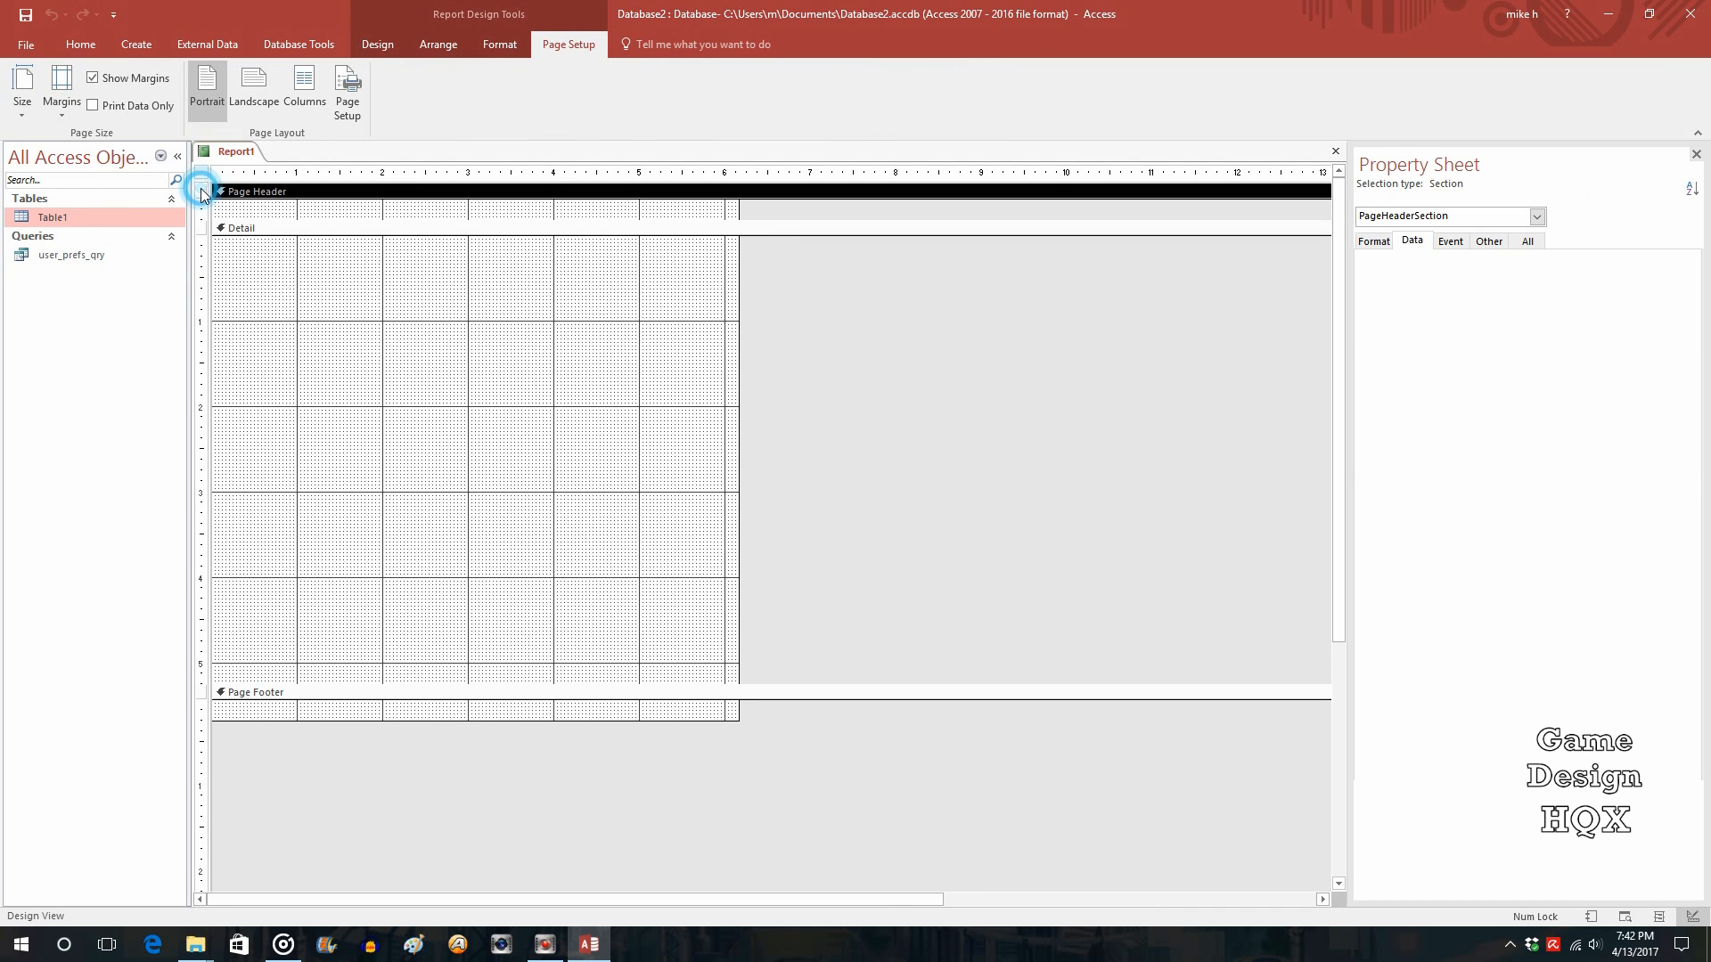
{"action": "left_click", "coordinate": [202, 171]}
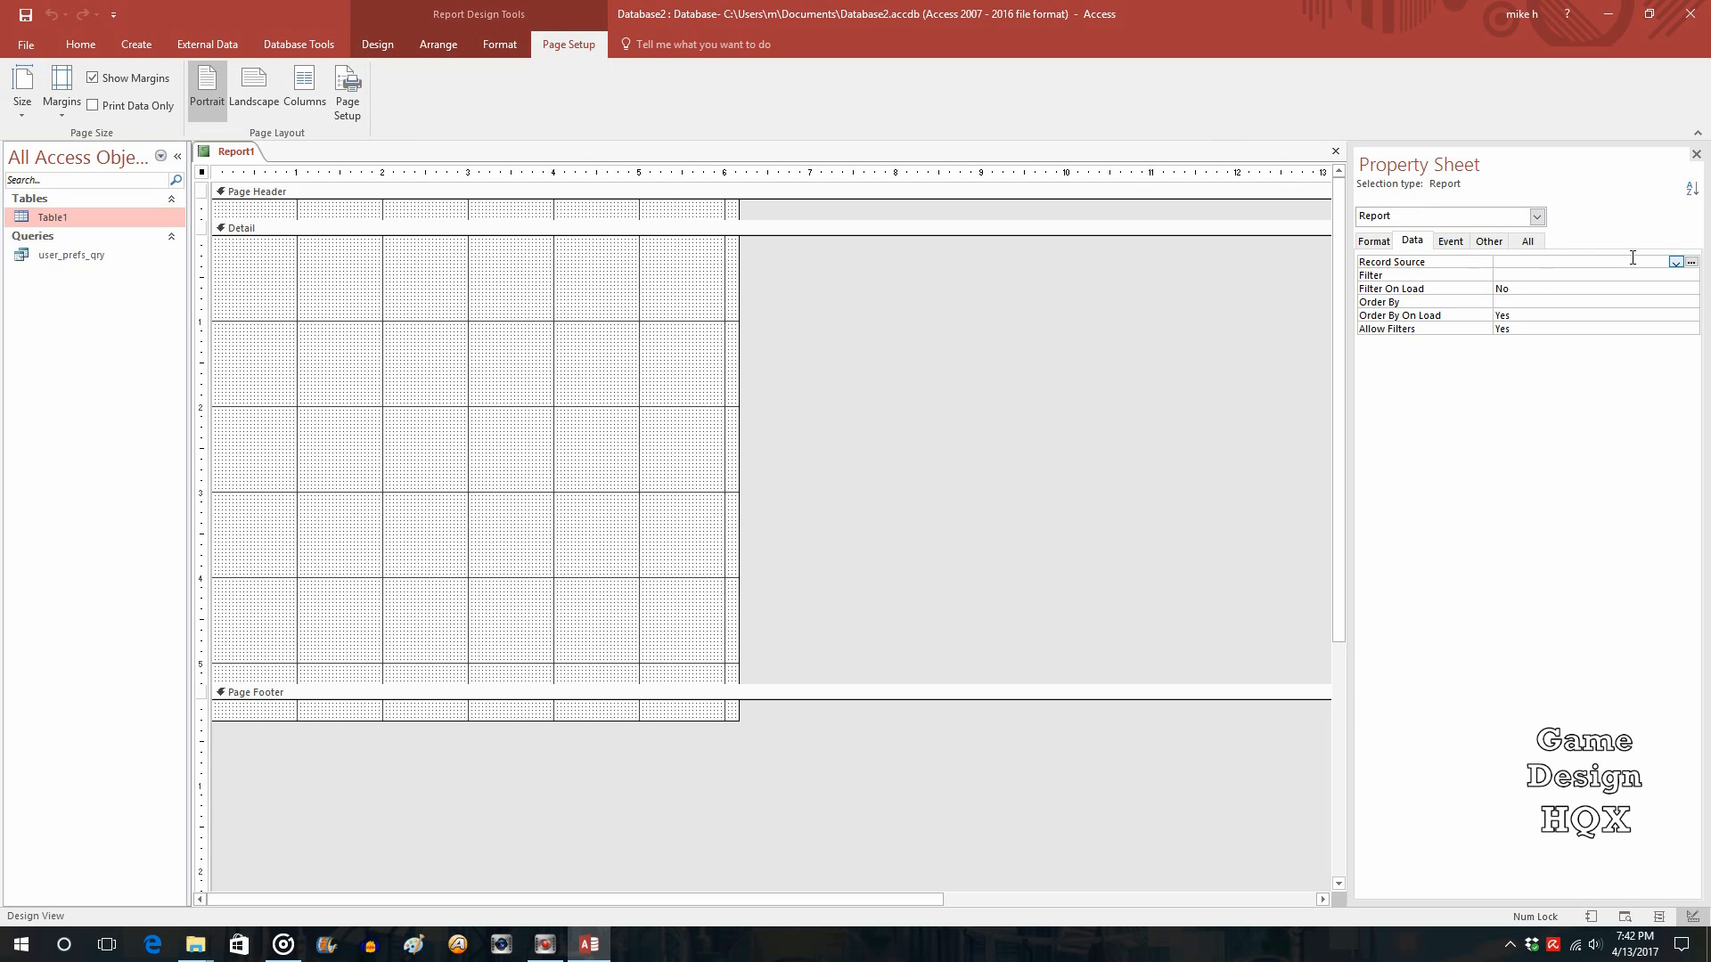
{"action": "left_click", "coordinate": [1676, 262]}
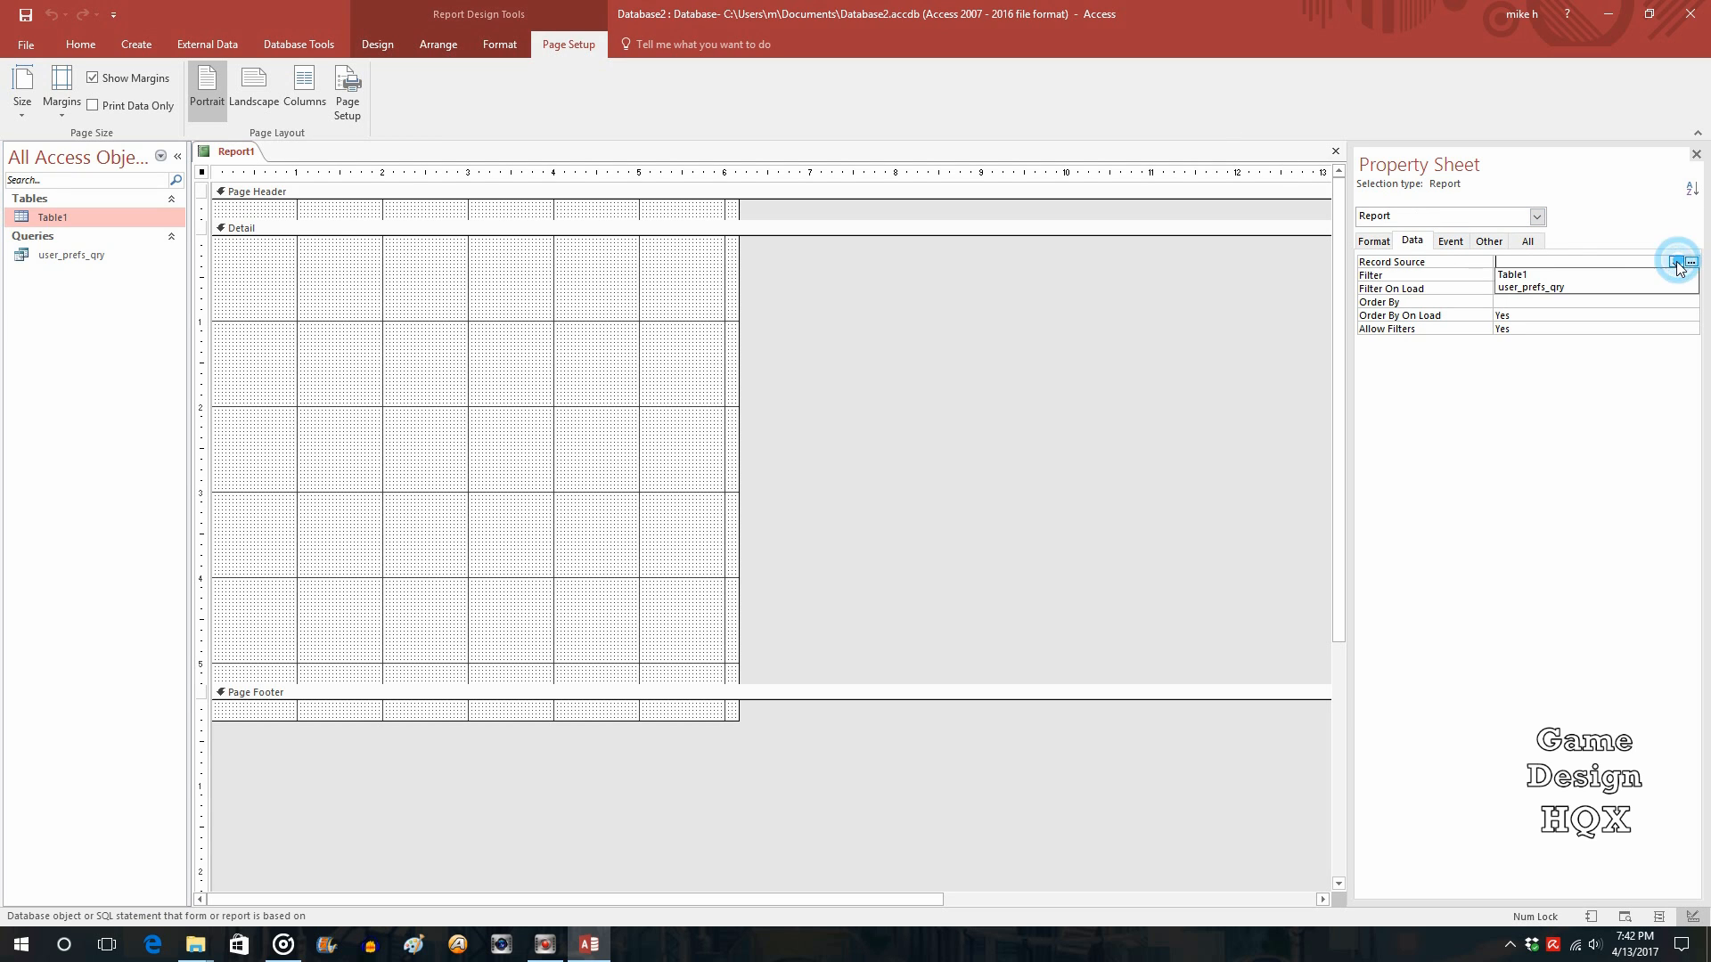
{"action": "left_click", "coordinate": [1564, 288]}
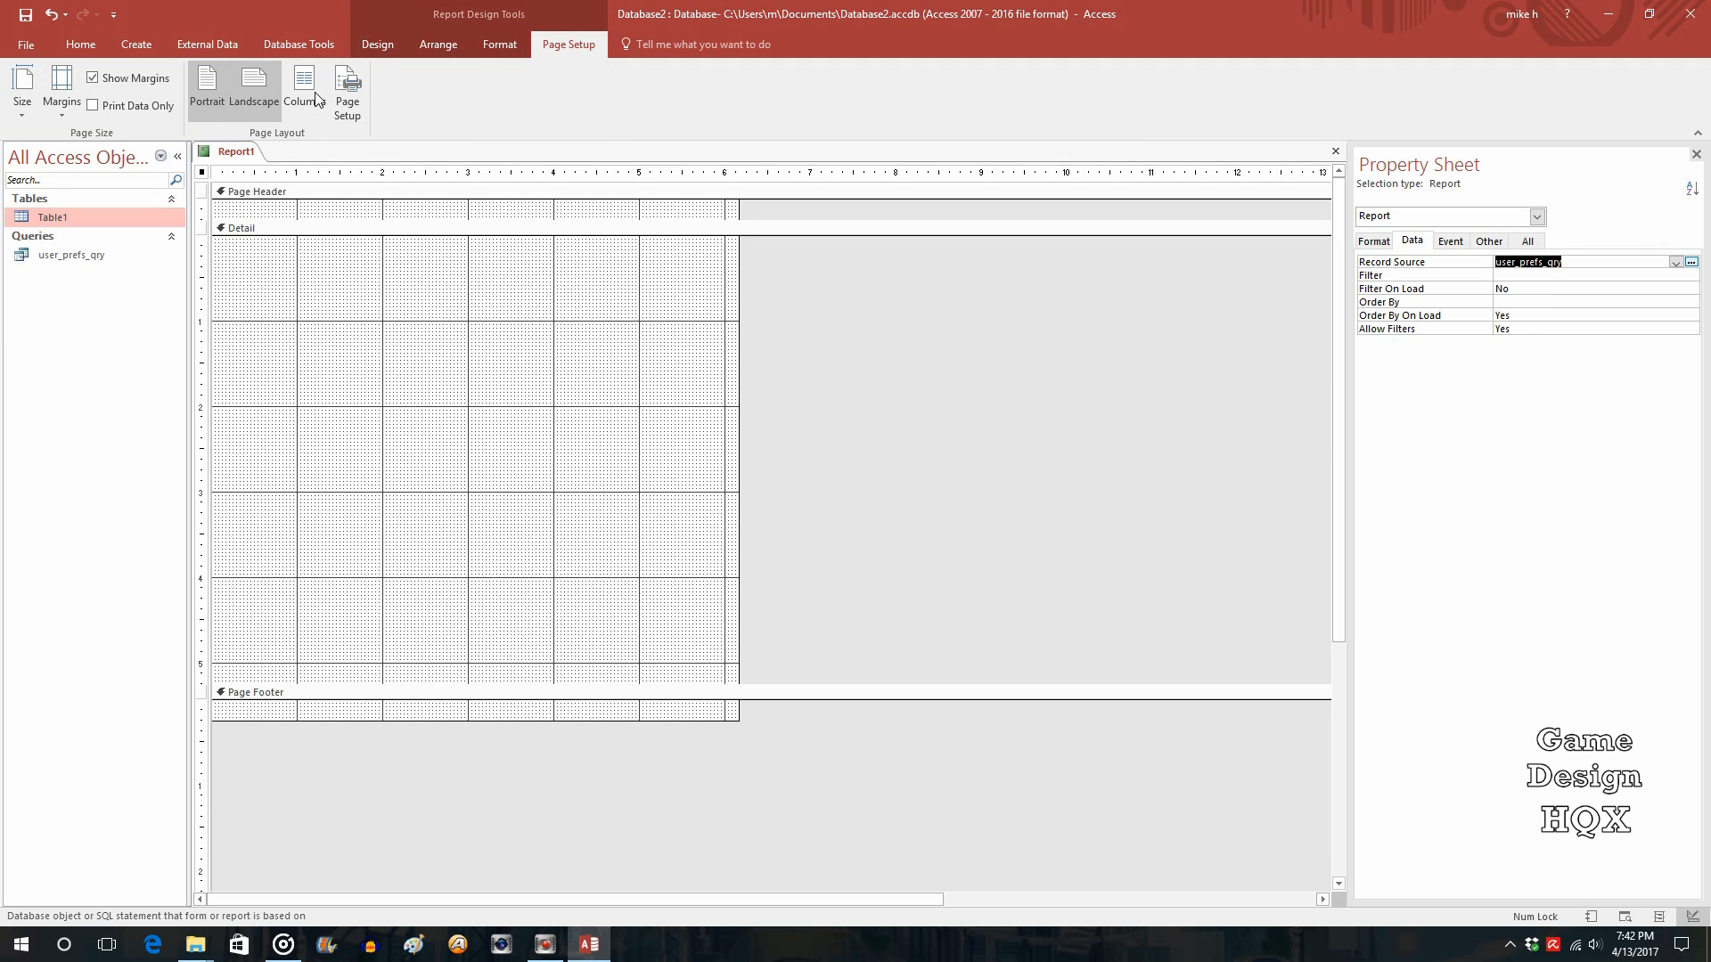
Add the existing fields Trans_Date and Customer_Name side by side in the report's Detail section
{"action": "left_click", "coordinate": [378, 46]}
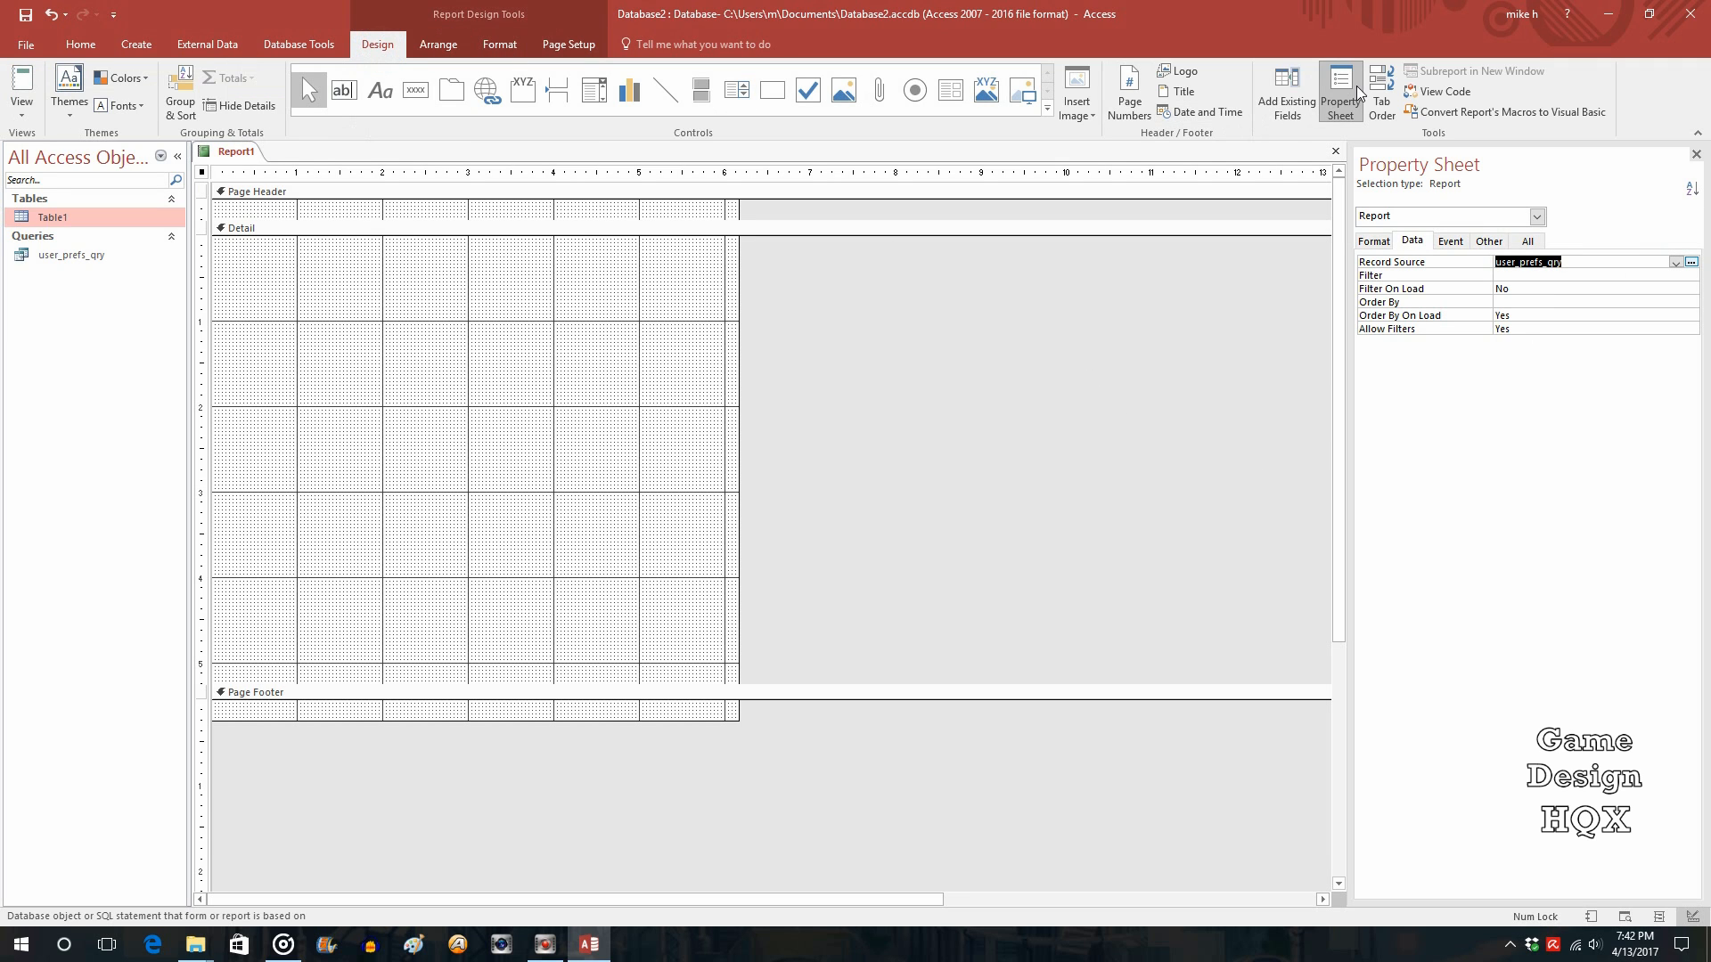
{"action": "left_click", "coordinate": [1264, 96]}
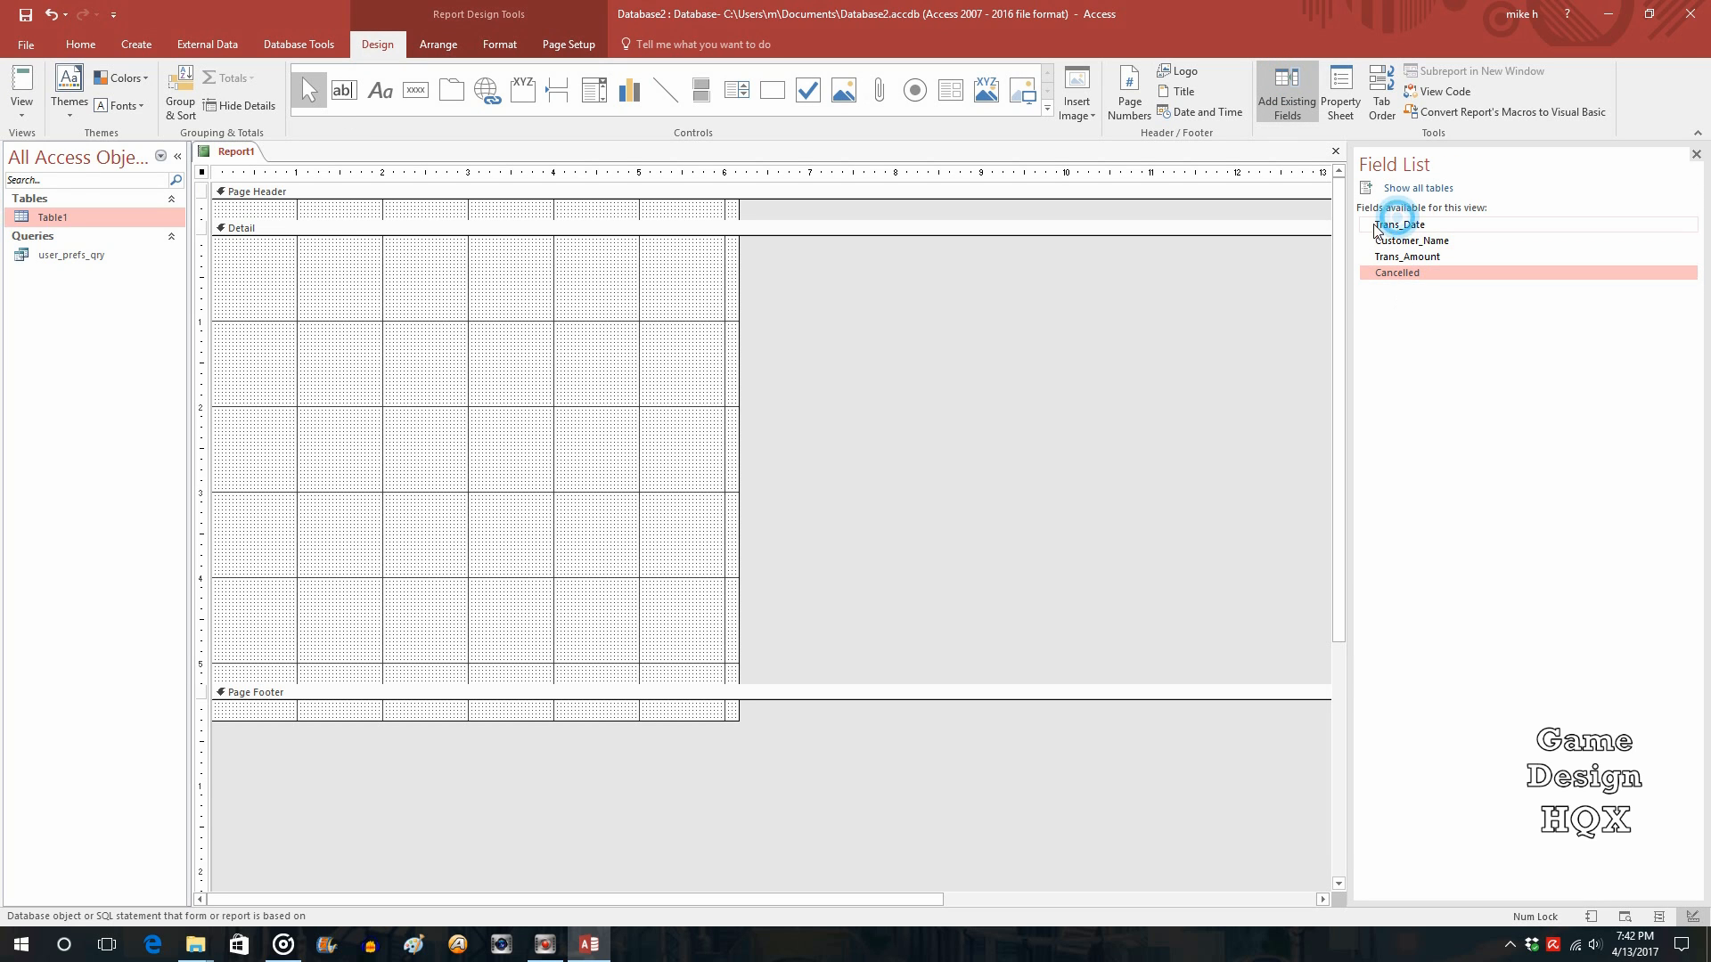
{"action": "left_click_drag", "start_coordinate": [1400, 224], "coordinate": [288, 308]}
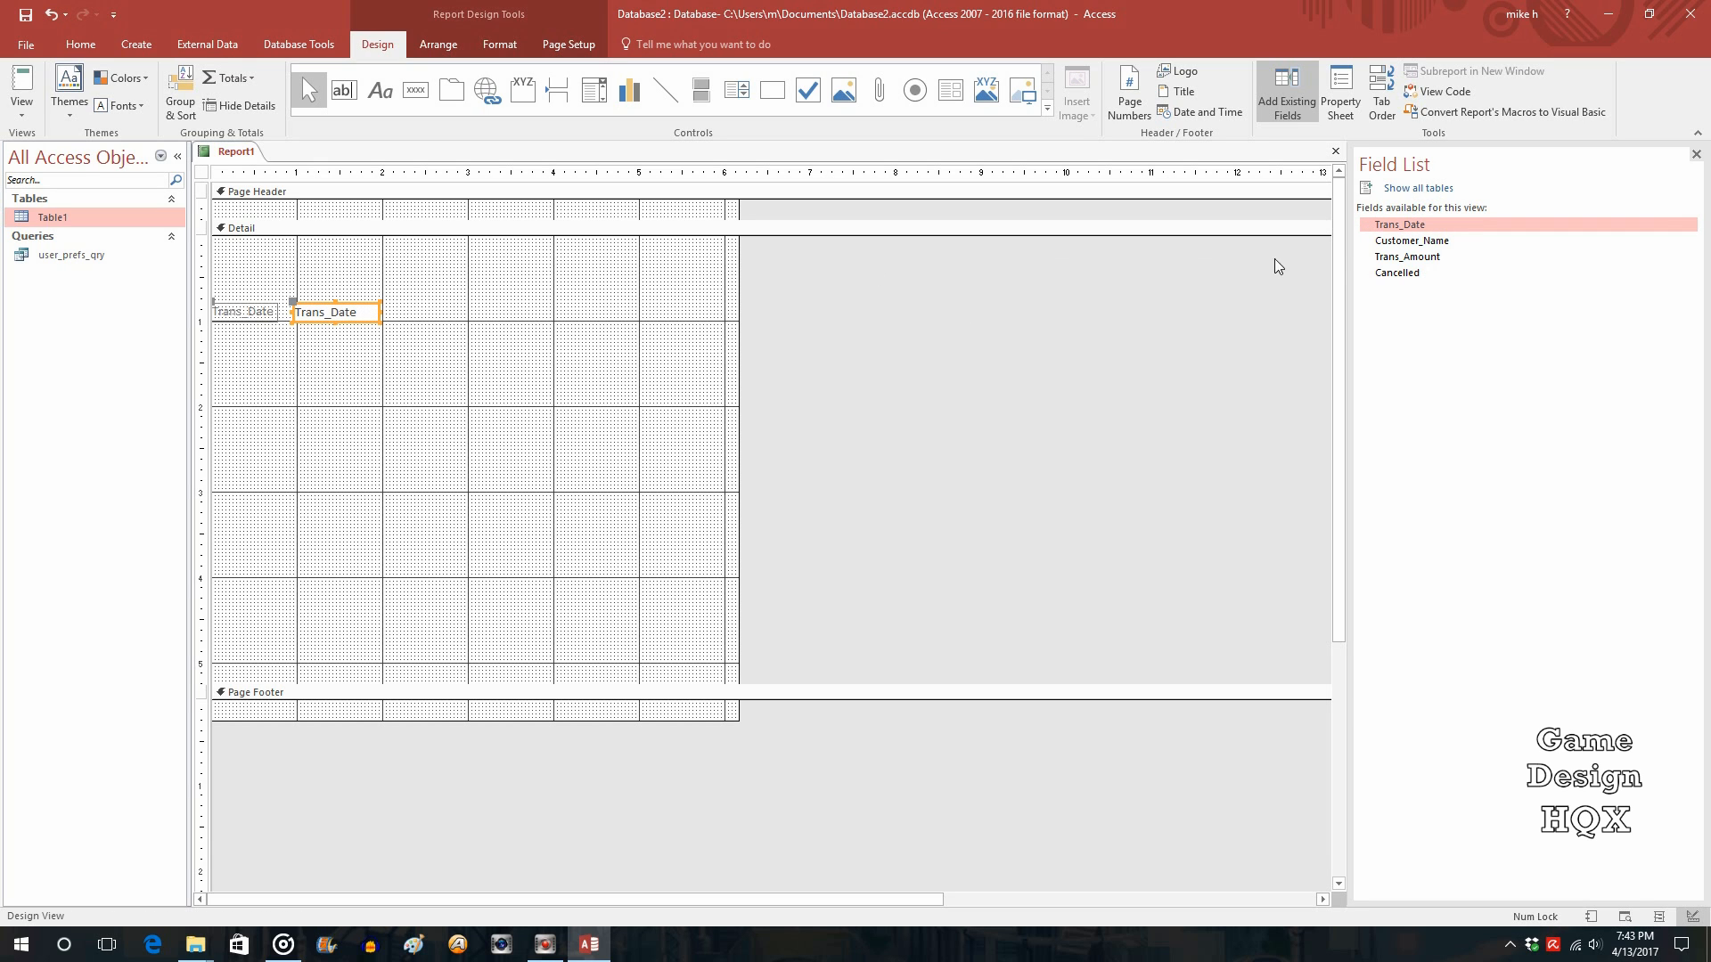
{"action": "left_click_drag", "start_coordinate": [1414, 239], "coordinate": [443, 303]}
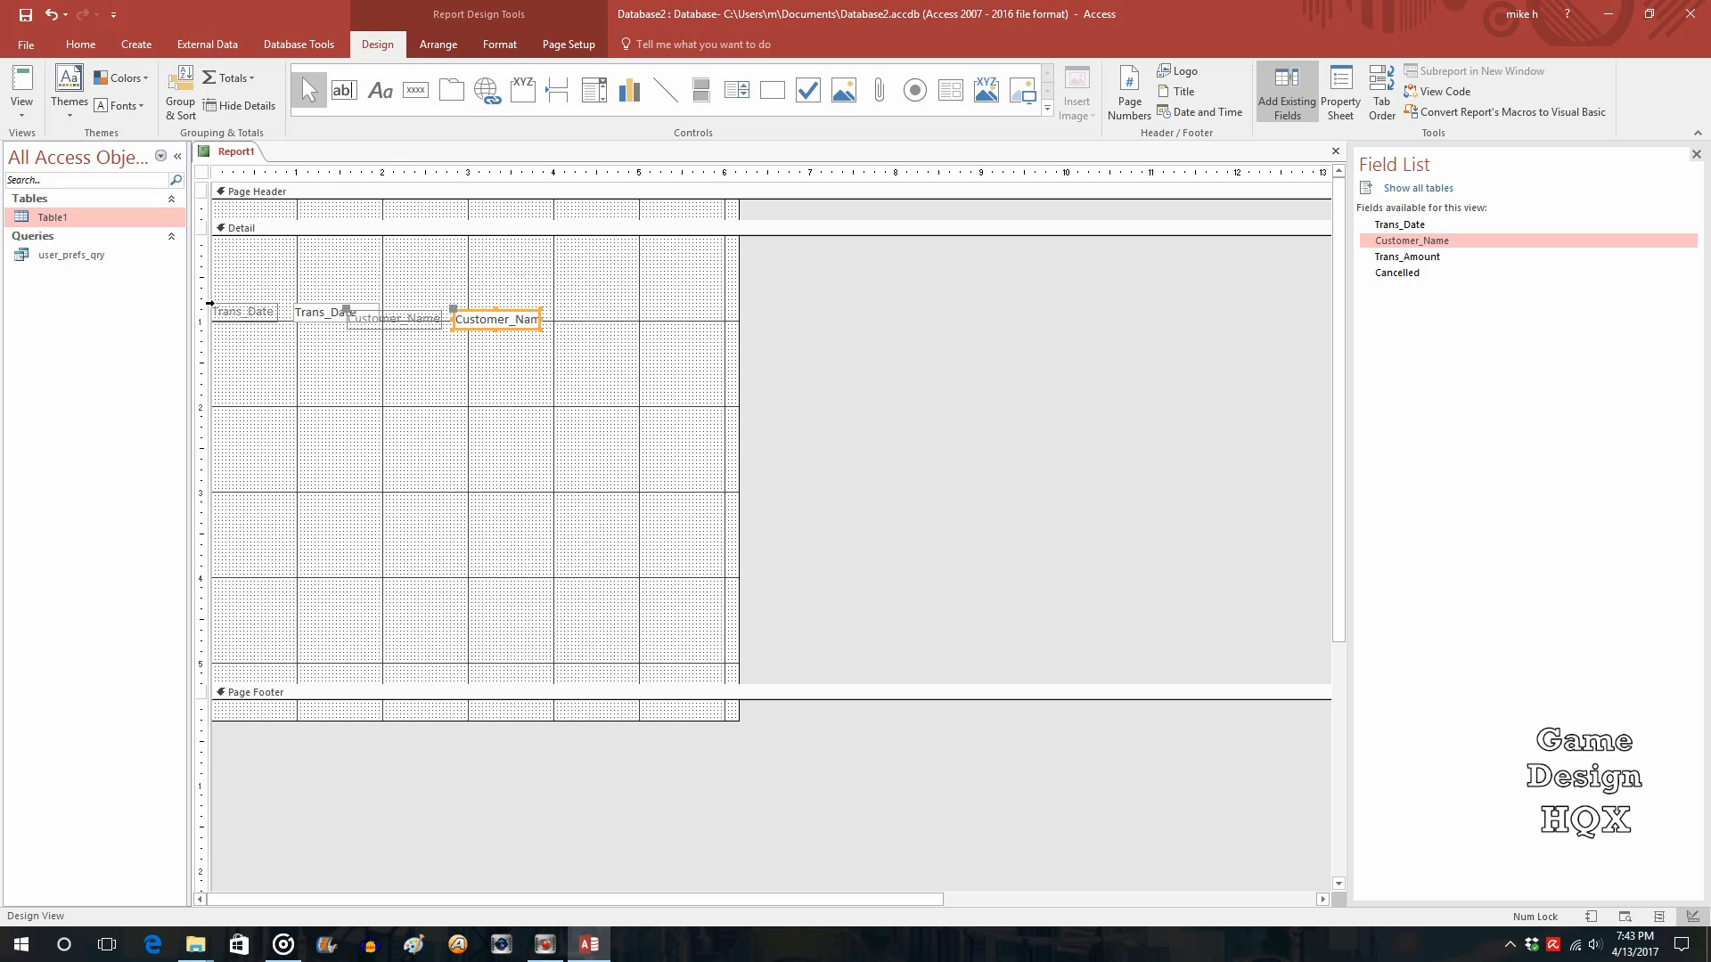
Arrange the Trans_Date and Customer_Name labels in a row near the top of the Detail section, with each text box below its label
{"action": "left_click", "coordinate": [246, 309]}
{"action": "left_click", "coordinate": [212, 299]}
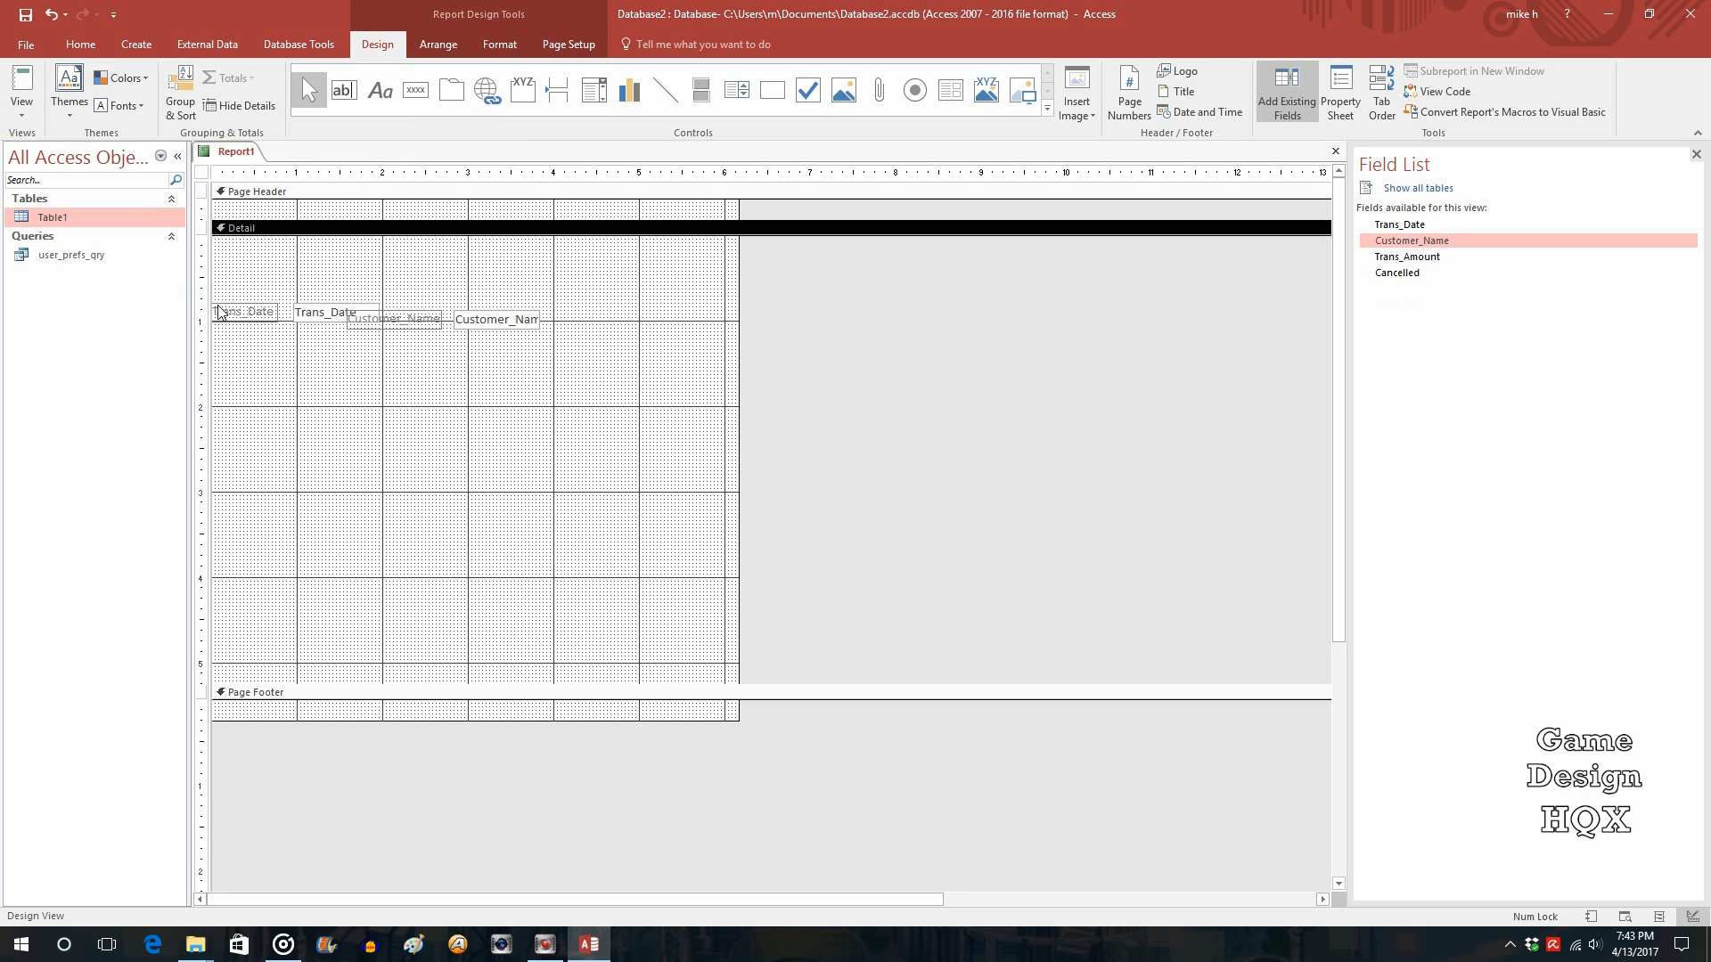
{"action": "left_click", "coordinate": [216, 307]}
{"action": "left_click_drag", "start_coordinate": [214, 305], "coordinate": [285, 262]}
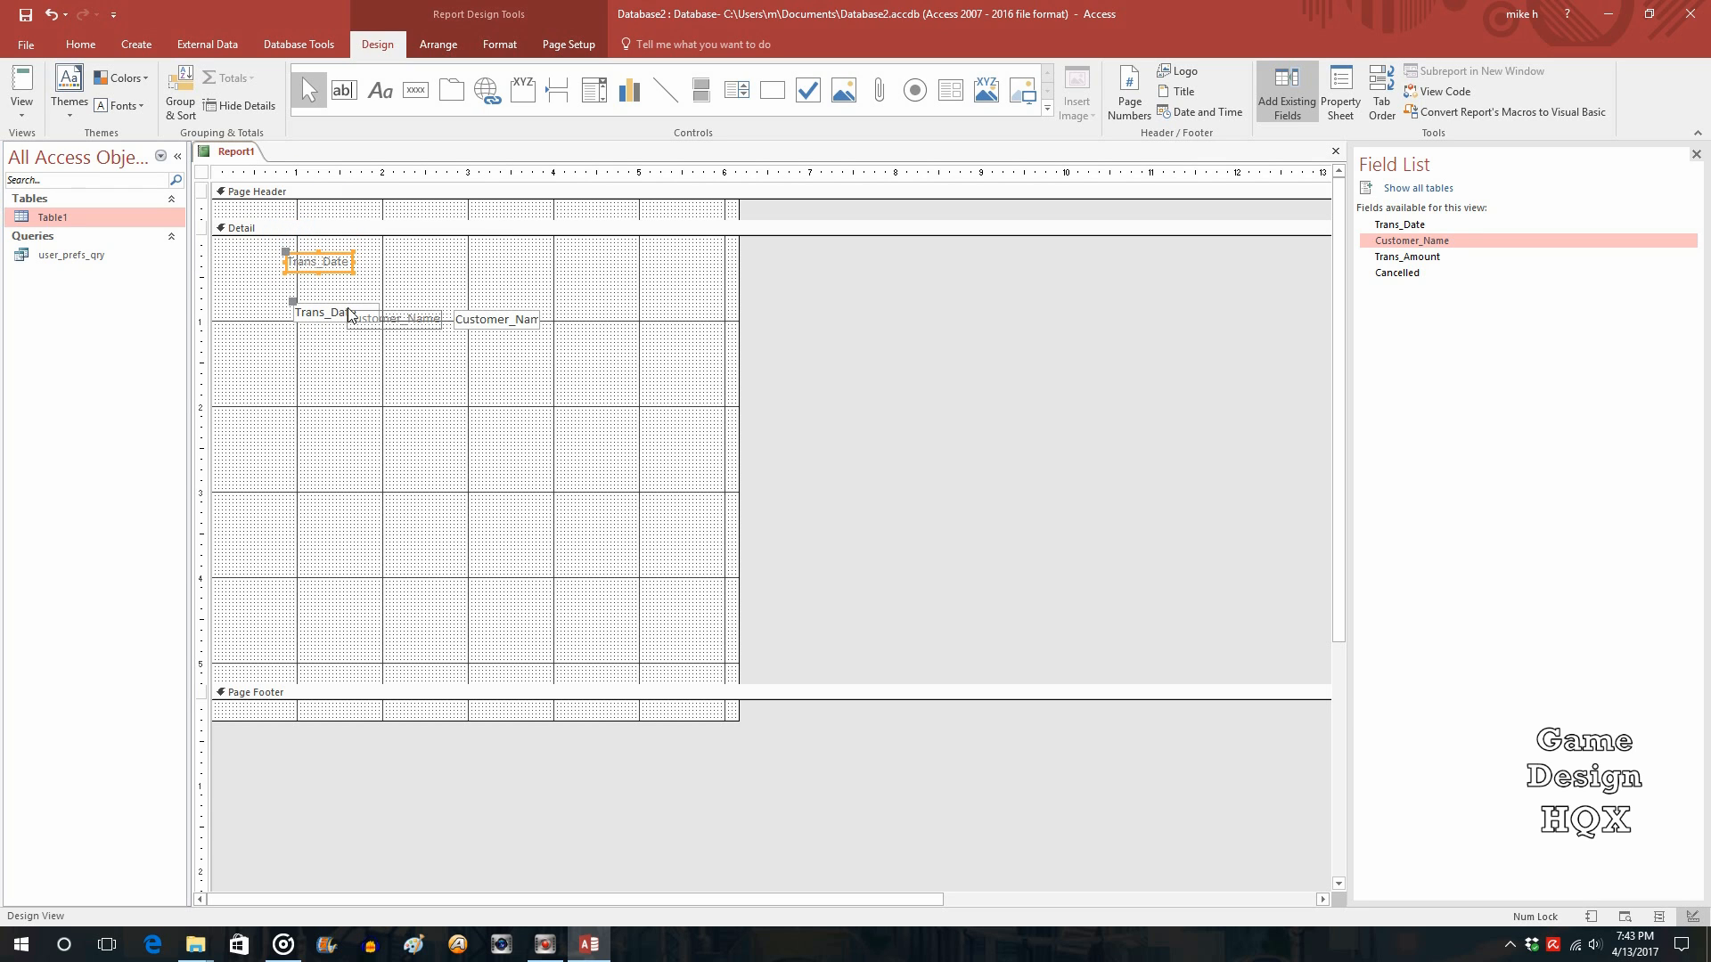
{"action": "left_click", "coordinate": [385, 323]}
{"action": "left_click_drag", "start_coordinate": [351, 310], "coordinate": [399, 246]}
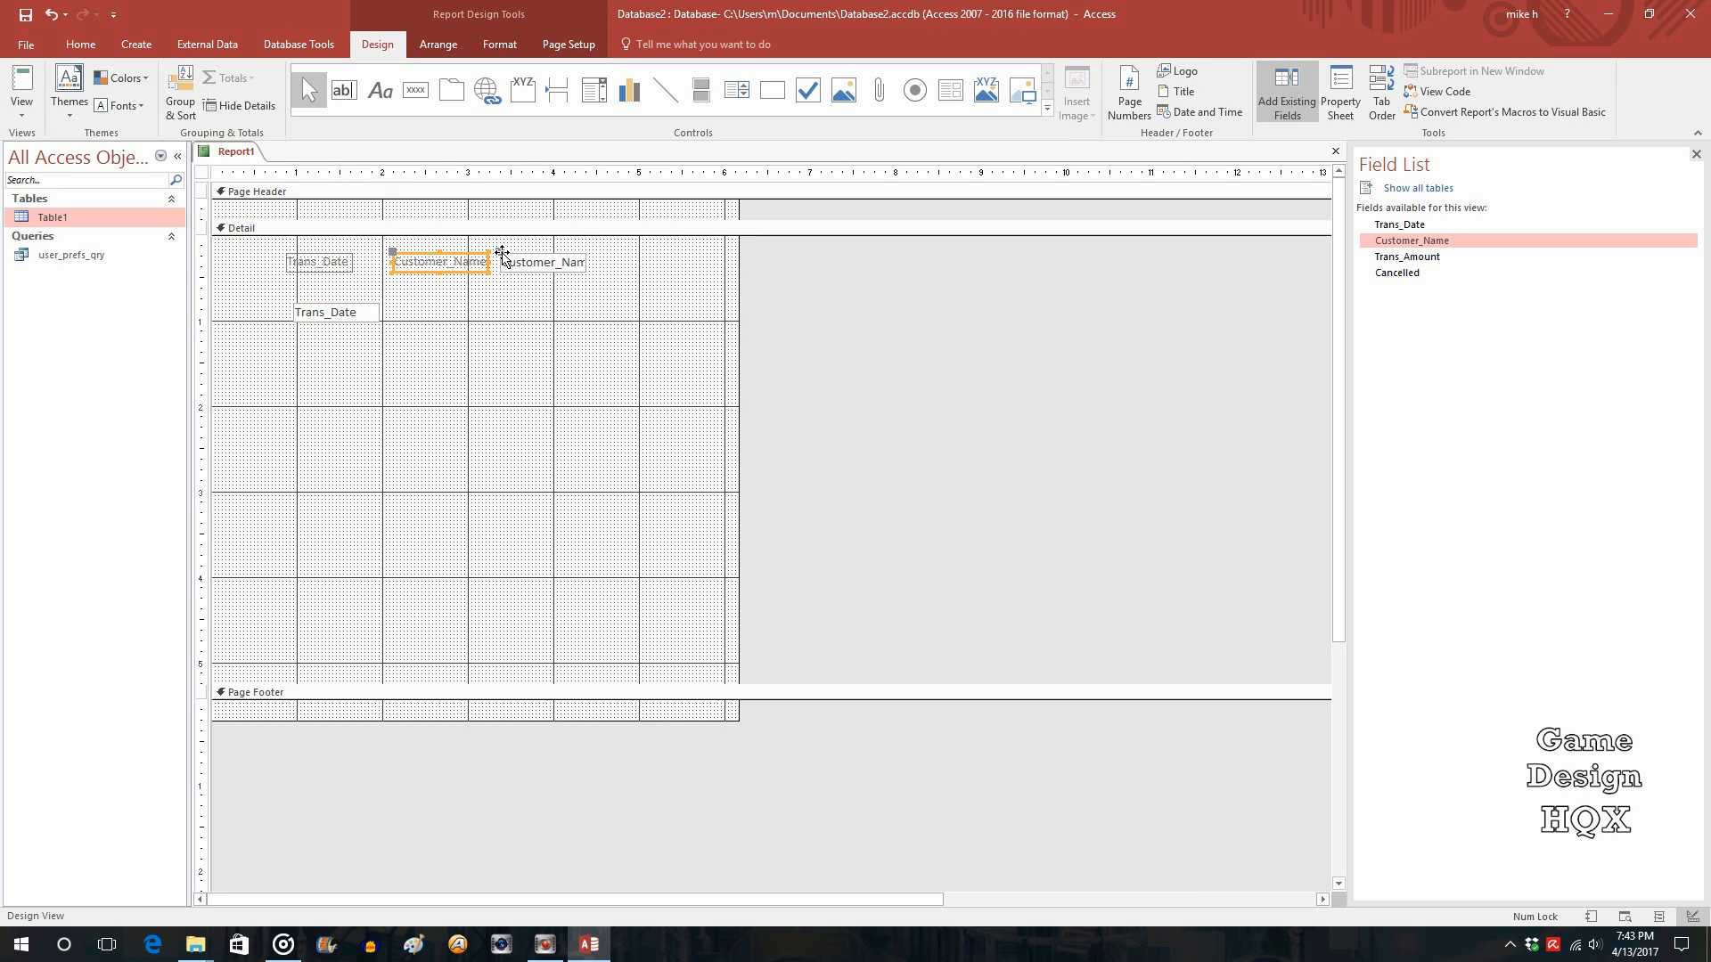
{"action": "left_click_drag", "start_coordinate": [502, 256], "coordinate": [395, 303]}
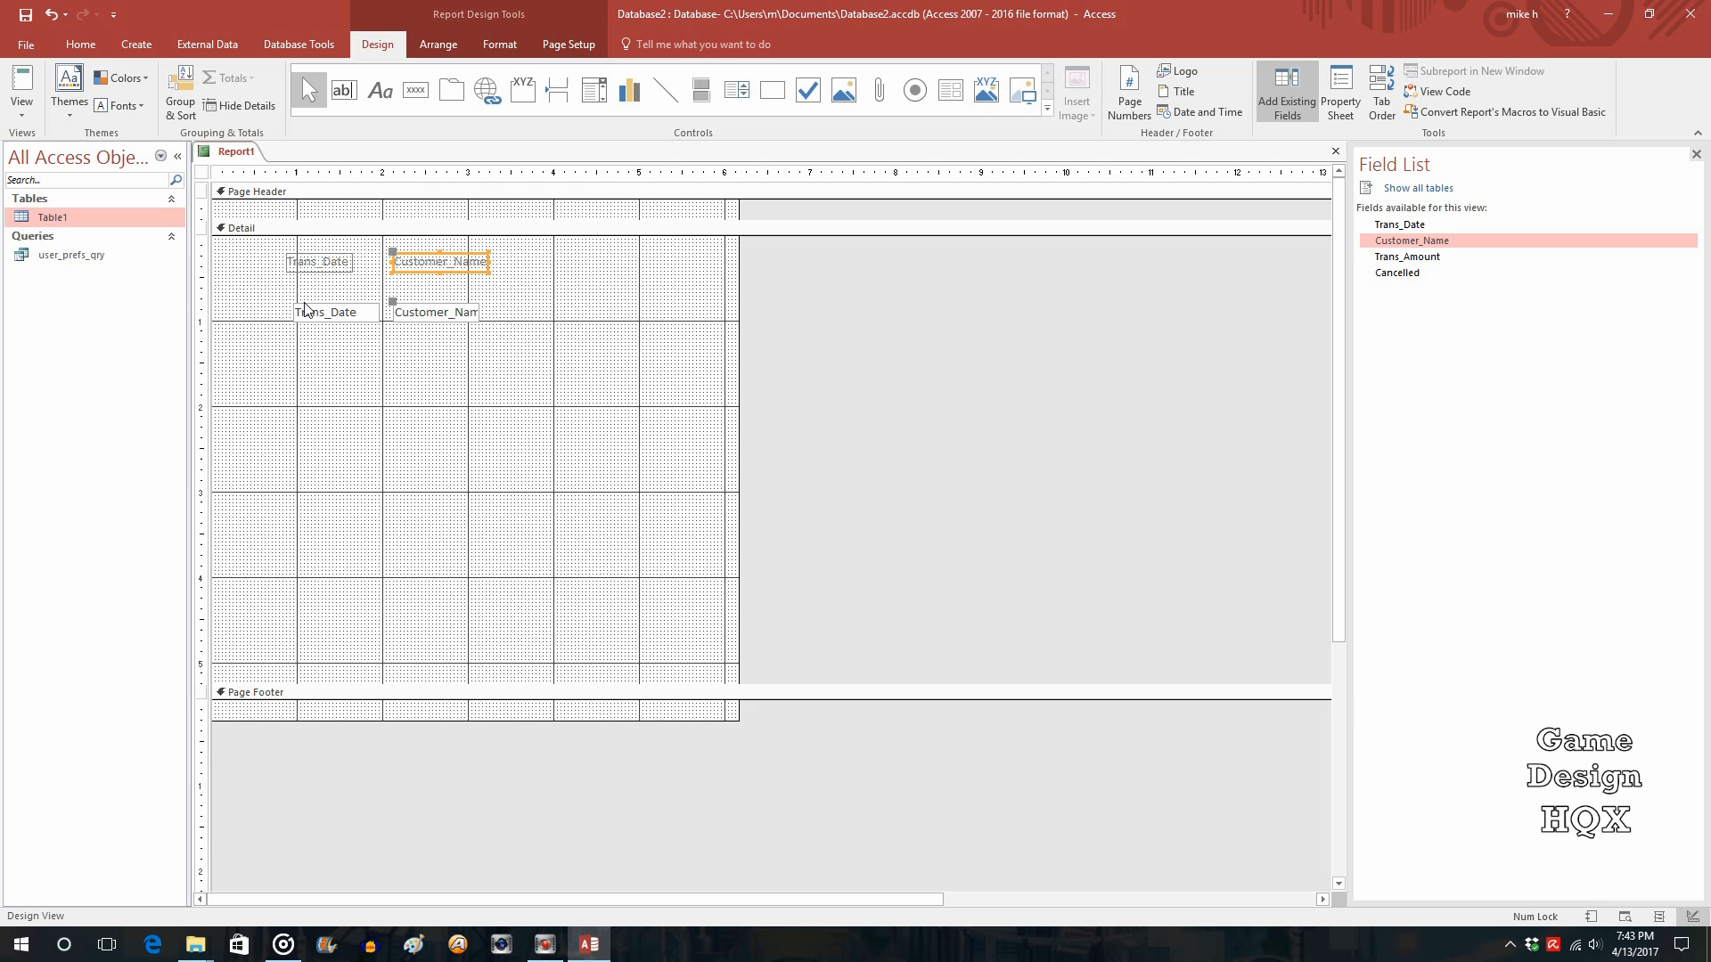
Add the Trans_Amount field after Customer_Name, with its label in the label row and its text box in the row below
{"action": "left_click_drag", "start_coordinate": [1406, 257], "coordinate": [507, 258]}
{"action": "left_click", "coordinate": [507, 310]}
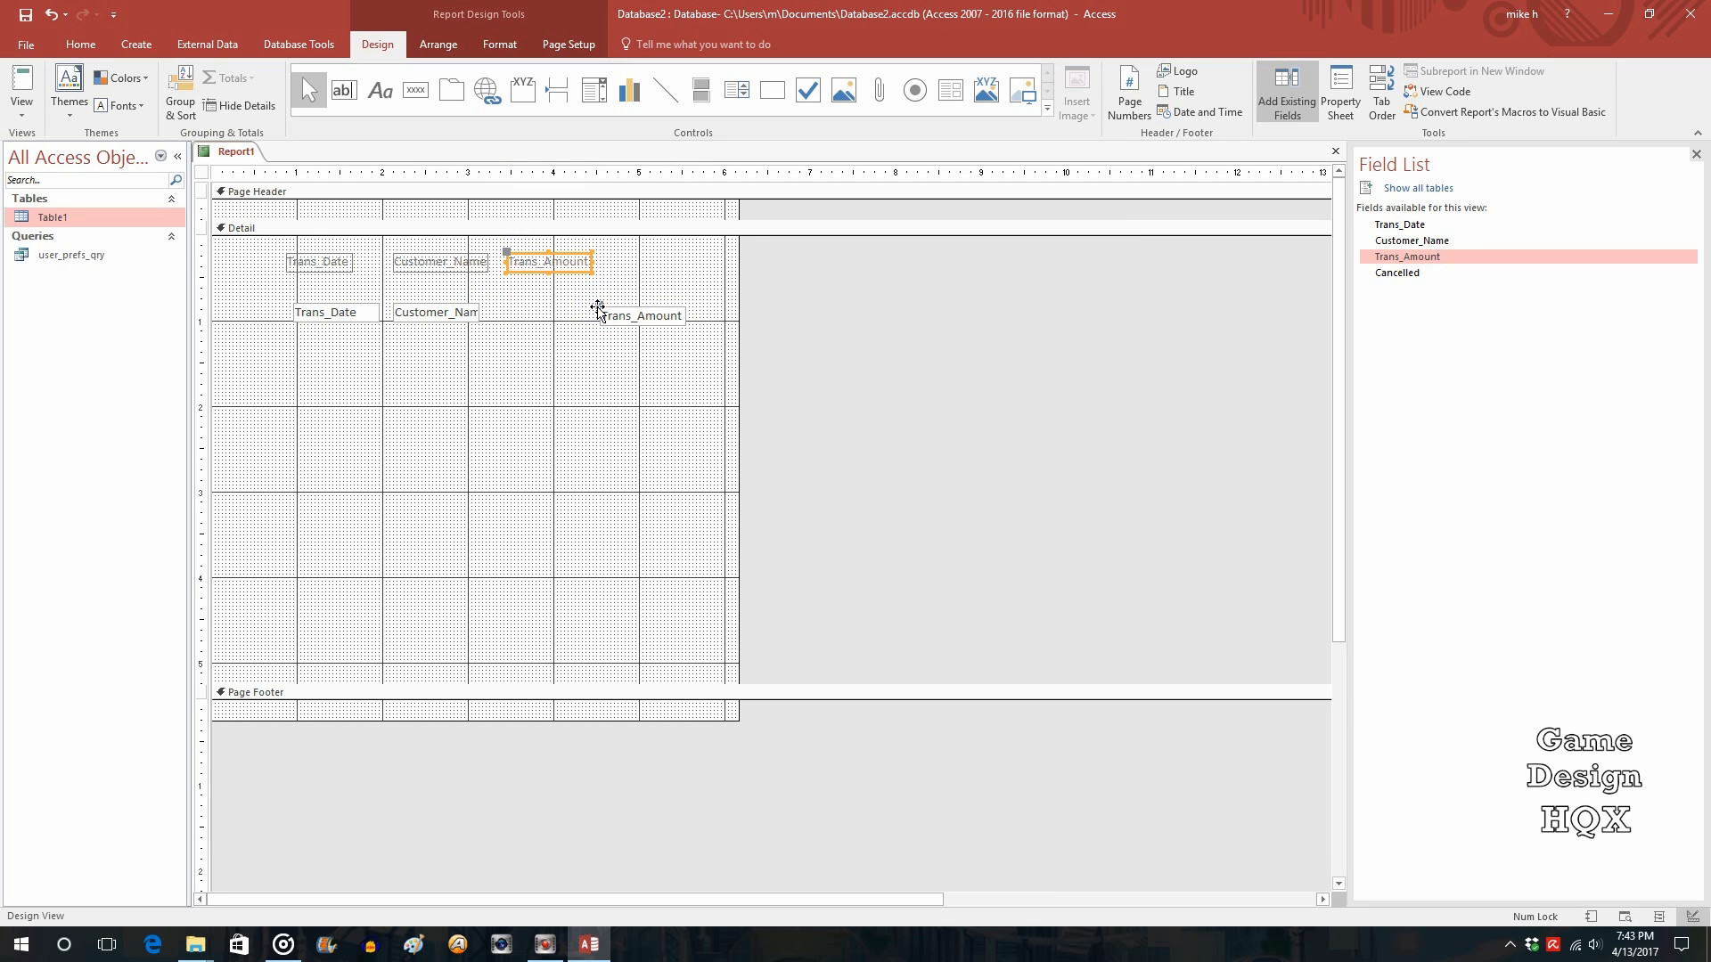
{"action": "left_click_drag", "start_coordinate": [597, 307], "coordinate": [495, 307]}
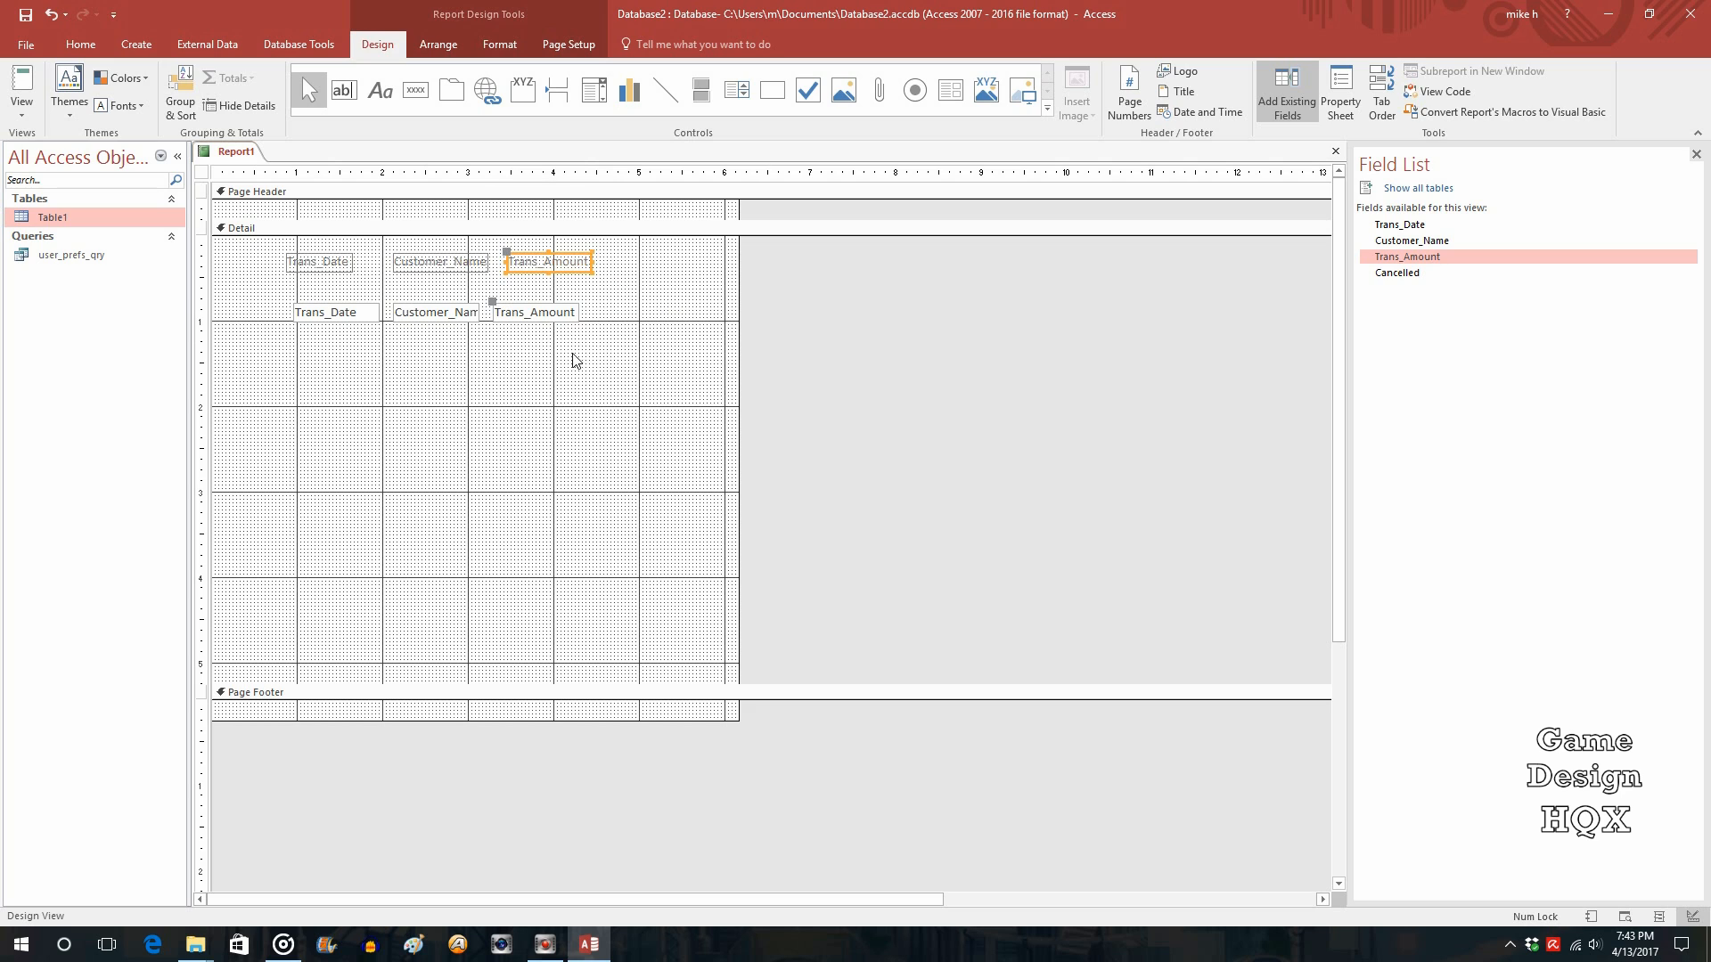
Move the Trans_Date, Customer_Name and Trans_Amount text boxes up closer to their labels
{"action": "mouse_move", "coordinate": [624, 360]}
{"action": "left_mouse_down"}
{"action": "mouse_move", "coordinate": [272, 295]}
{"action": "mouse_move", "coordinate": [617, 343]}
{"action": "left_mouse_up"}
{"action": "left_click", "coordinate": [294, 297]}
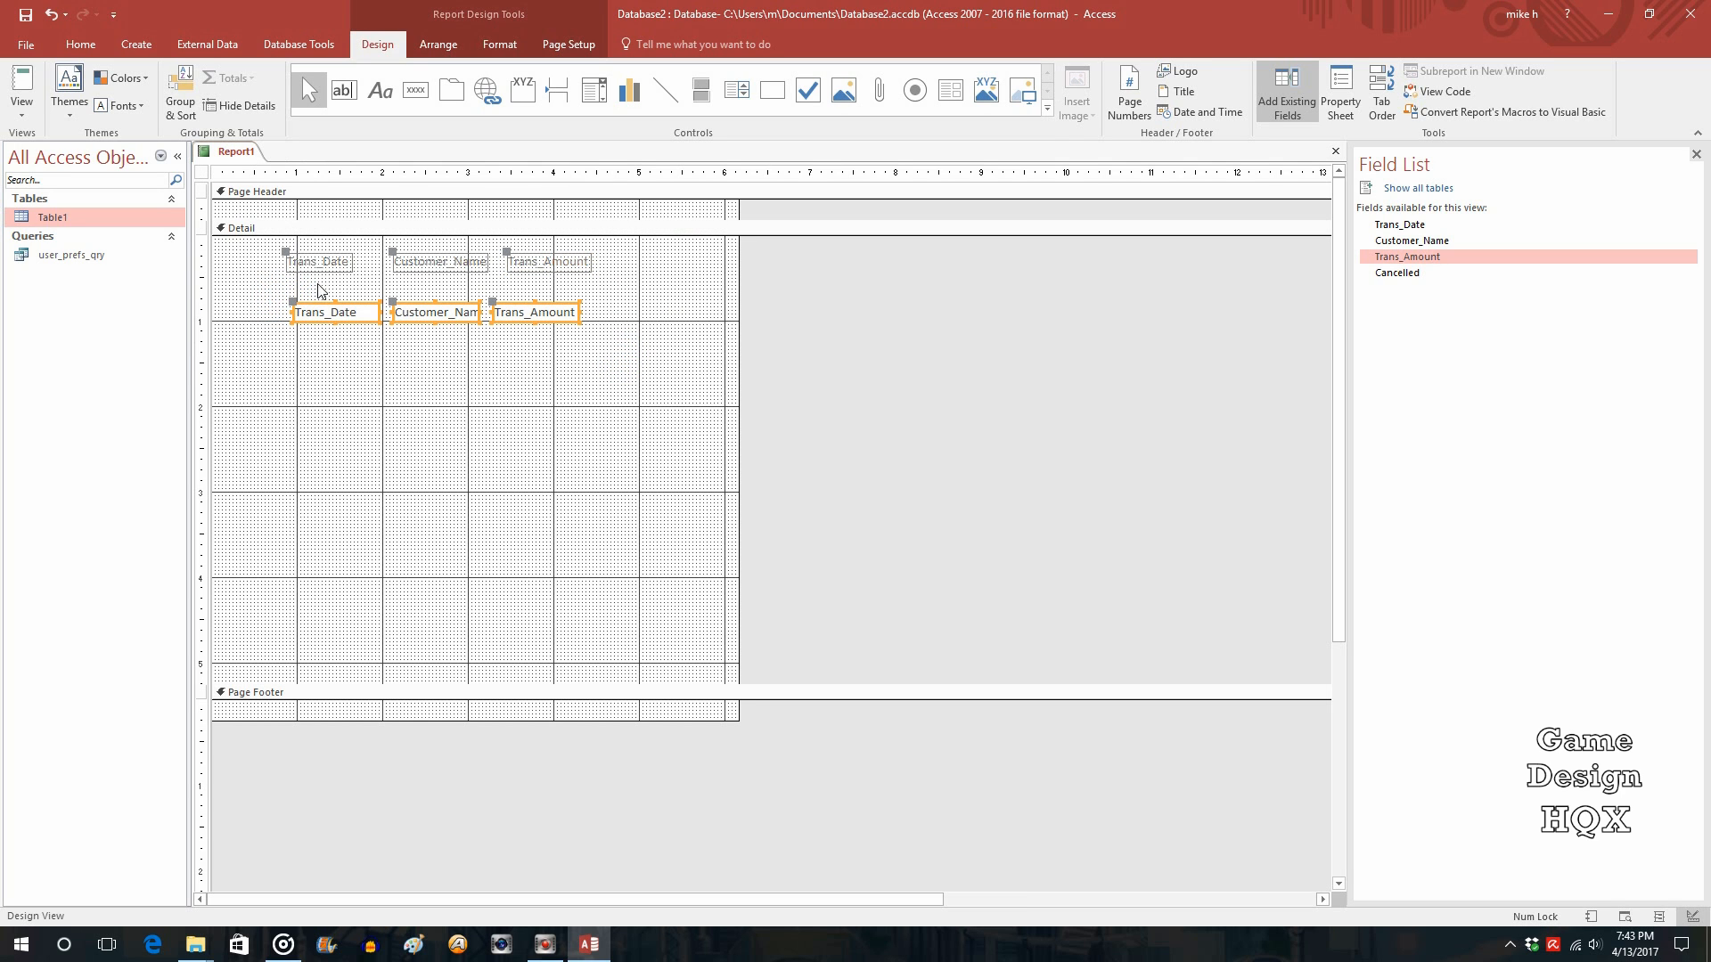
{"action": "left_click_drag", "start_coordinate": [294, 302], "coordinate": [391, 290]}
{"action": "left_click", "coordinate": [390, 286]}
{"action": "left_click_drag", "start_coordinate": [495, 305], "coordinate": [492, 292]}
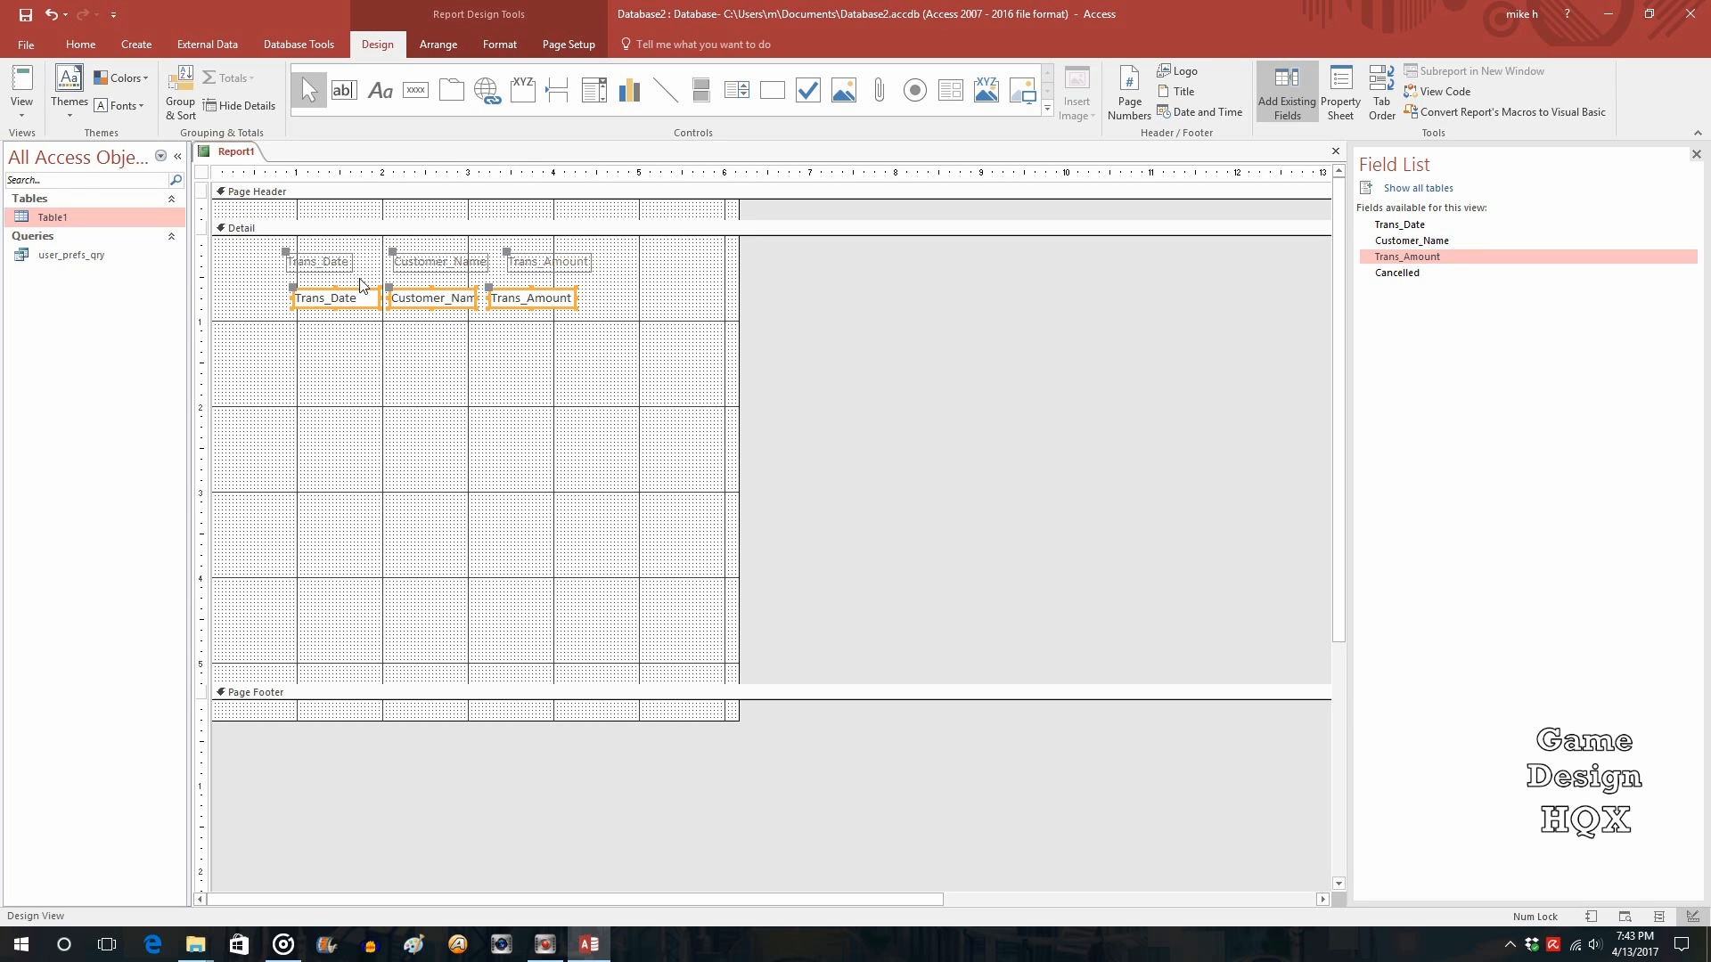
Shift the Trans_Date label and text box toward the report's left edge and line the text box up under its label
{"action": "left_click_drag", "start_coordinate": [278, 247], "coordinate": [387, 304]}
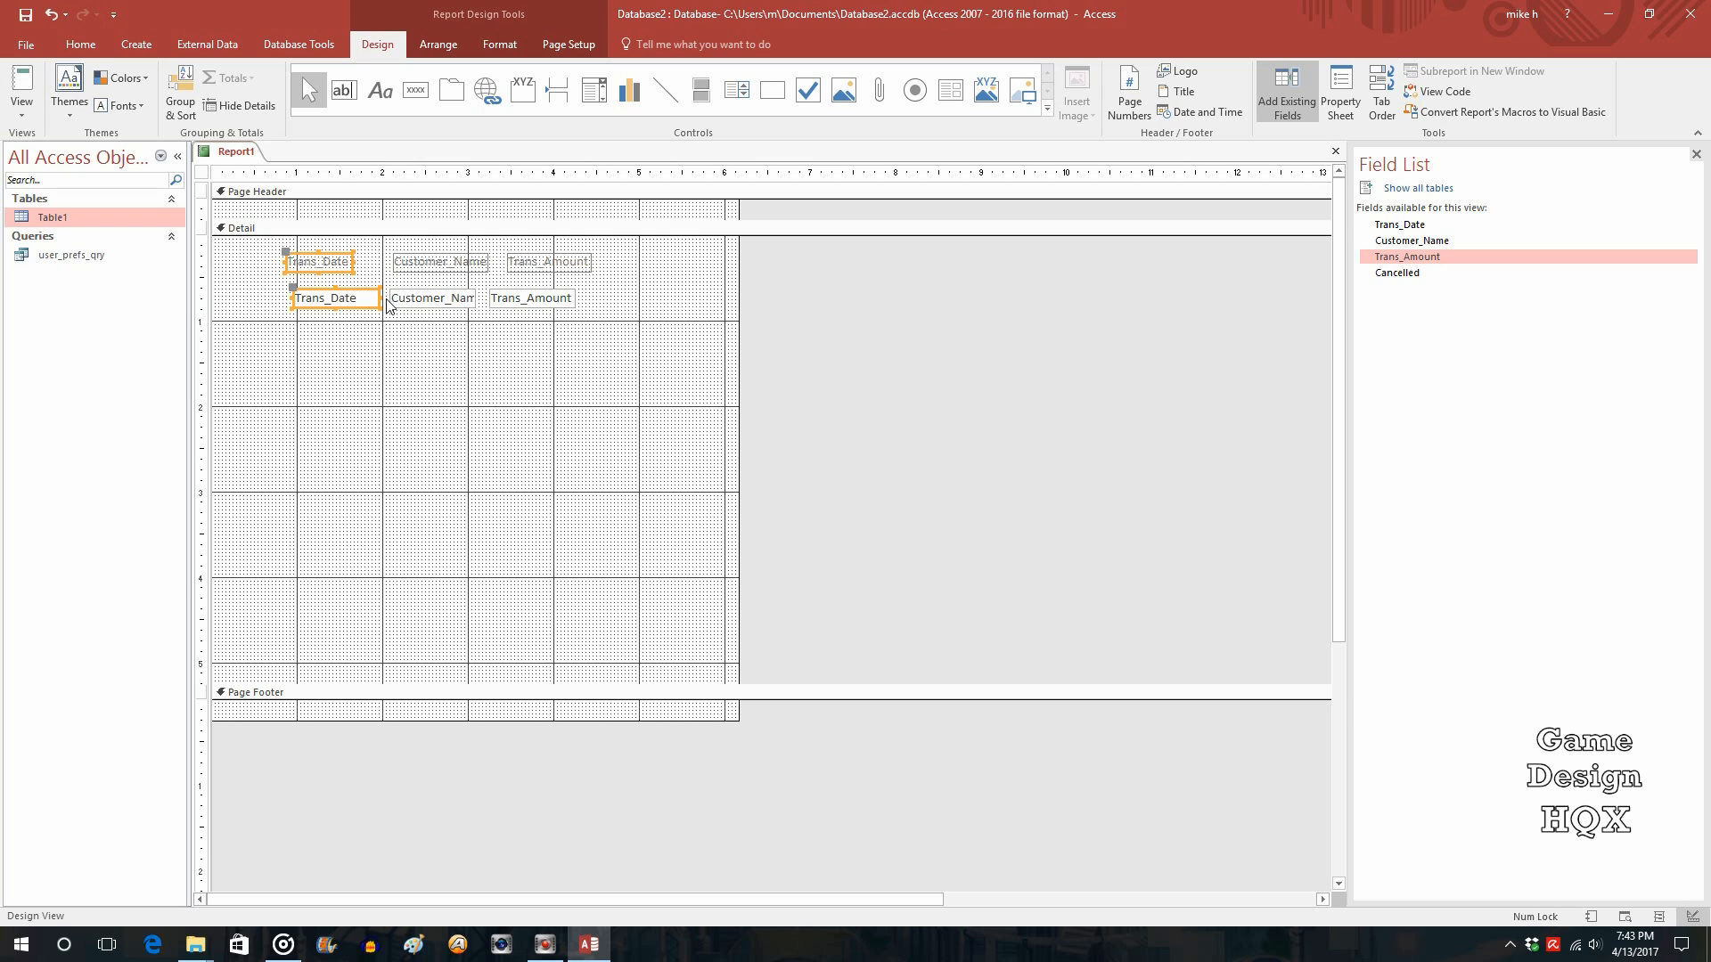
{"action": "key", "text": "Left"}
{"action": "key", "text": "Left"}
{"action": "key", "text": "Left"}
{"action": "key", "text": "Left"}
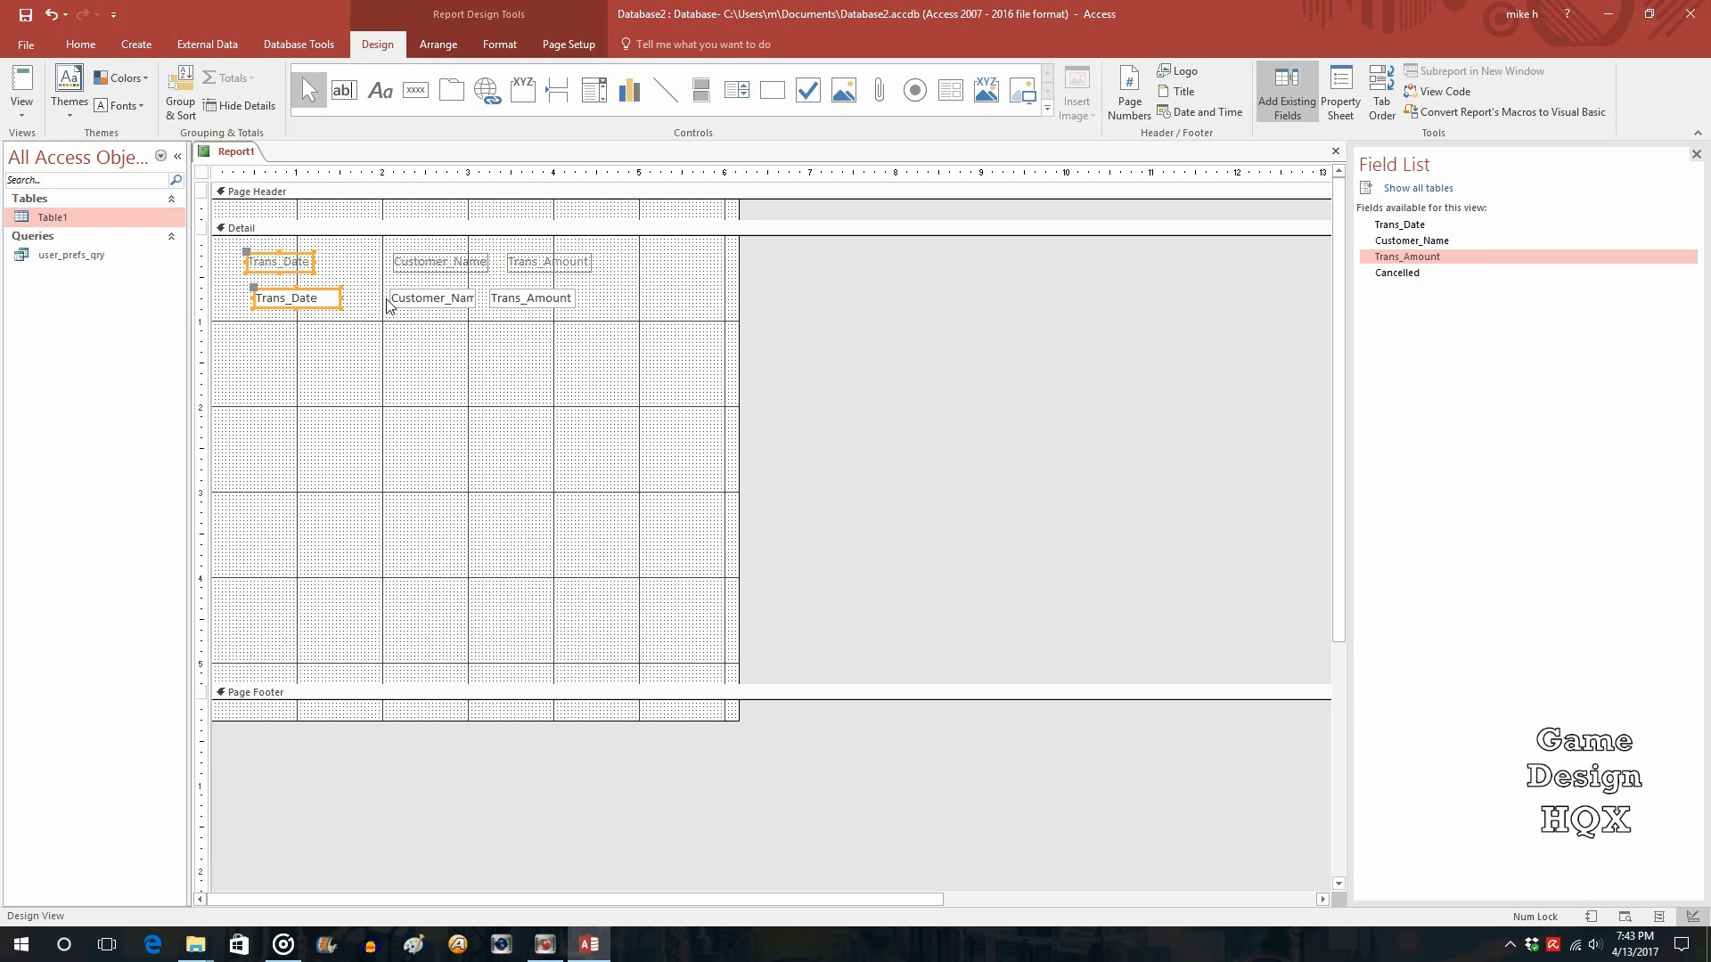
{"action": "left_click", "coordinate": [357, 278]}
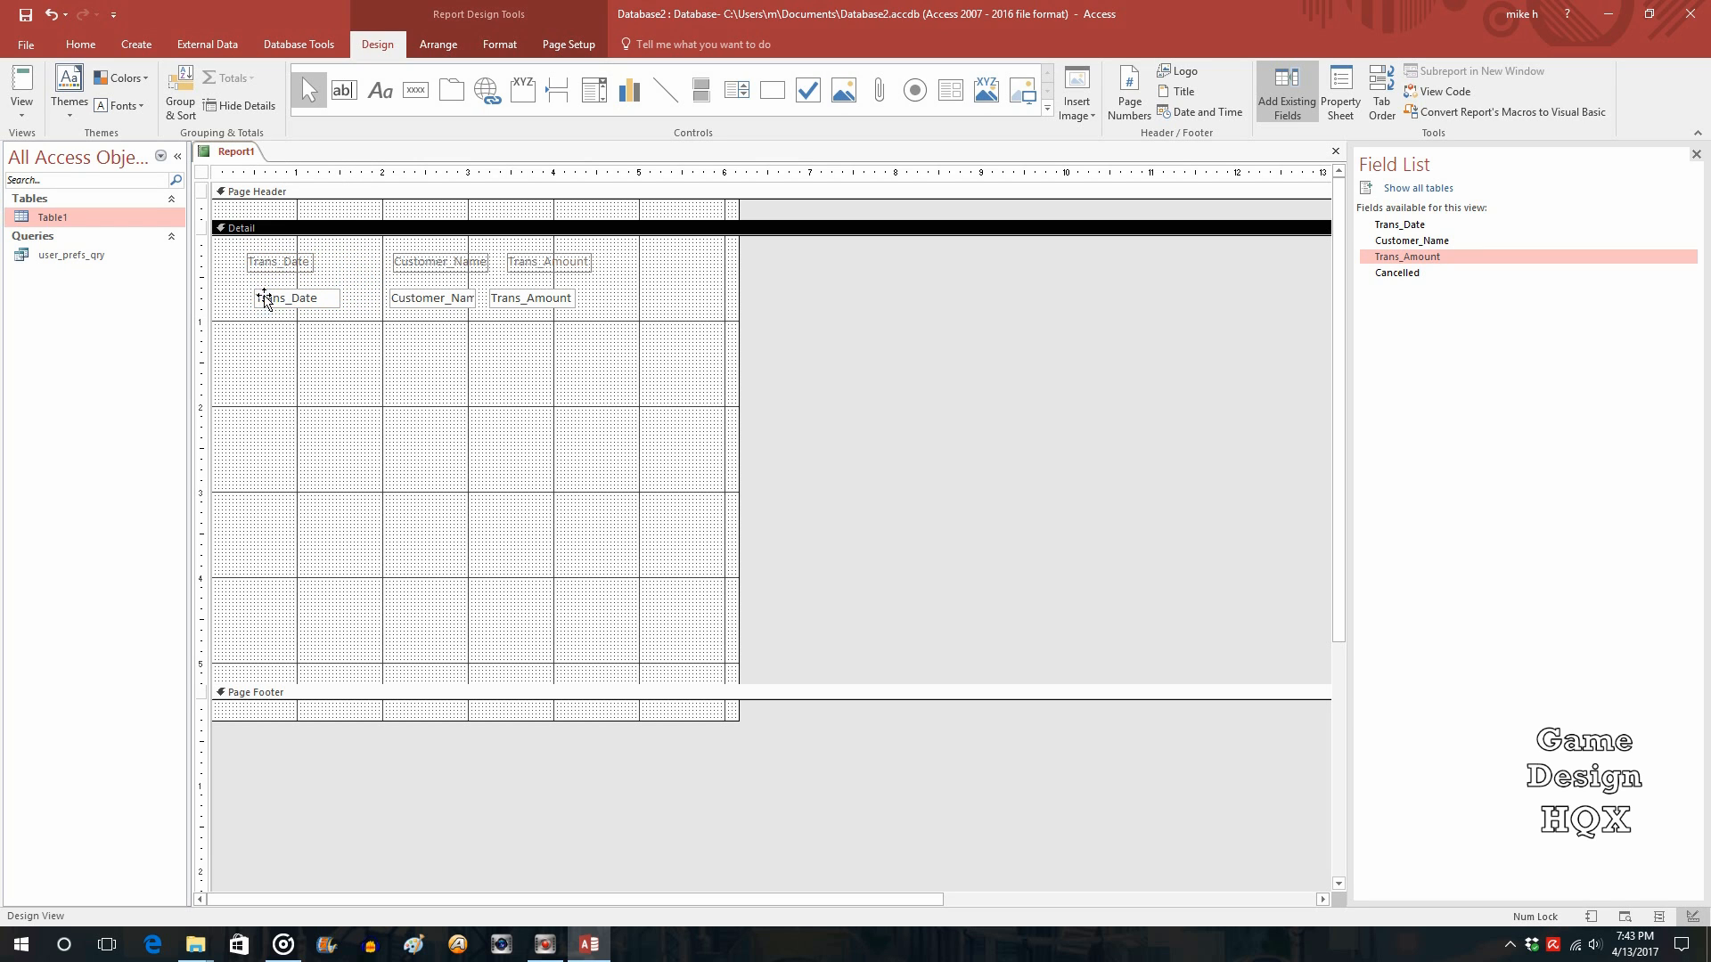
{"action": "left_click", "coordinate": [254, 291]}
{"action": "left_click_drag", "start_coordinate": [255, 291], "coordinate": [245, 295]}
Shift the Customer_Name label and text box left toward Trans_Date, and align the Trans_Amount label above its text box
{"action": "left_click_drag", "start_coordinate": [382, 241], "coordinate": [477, 344]}
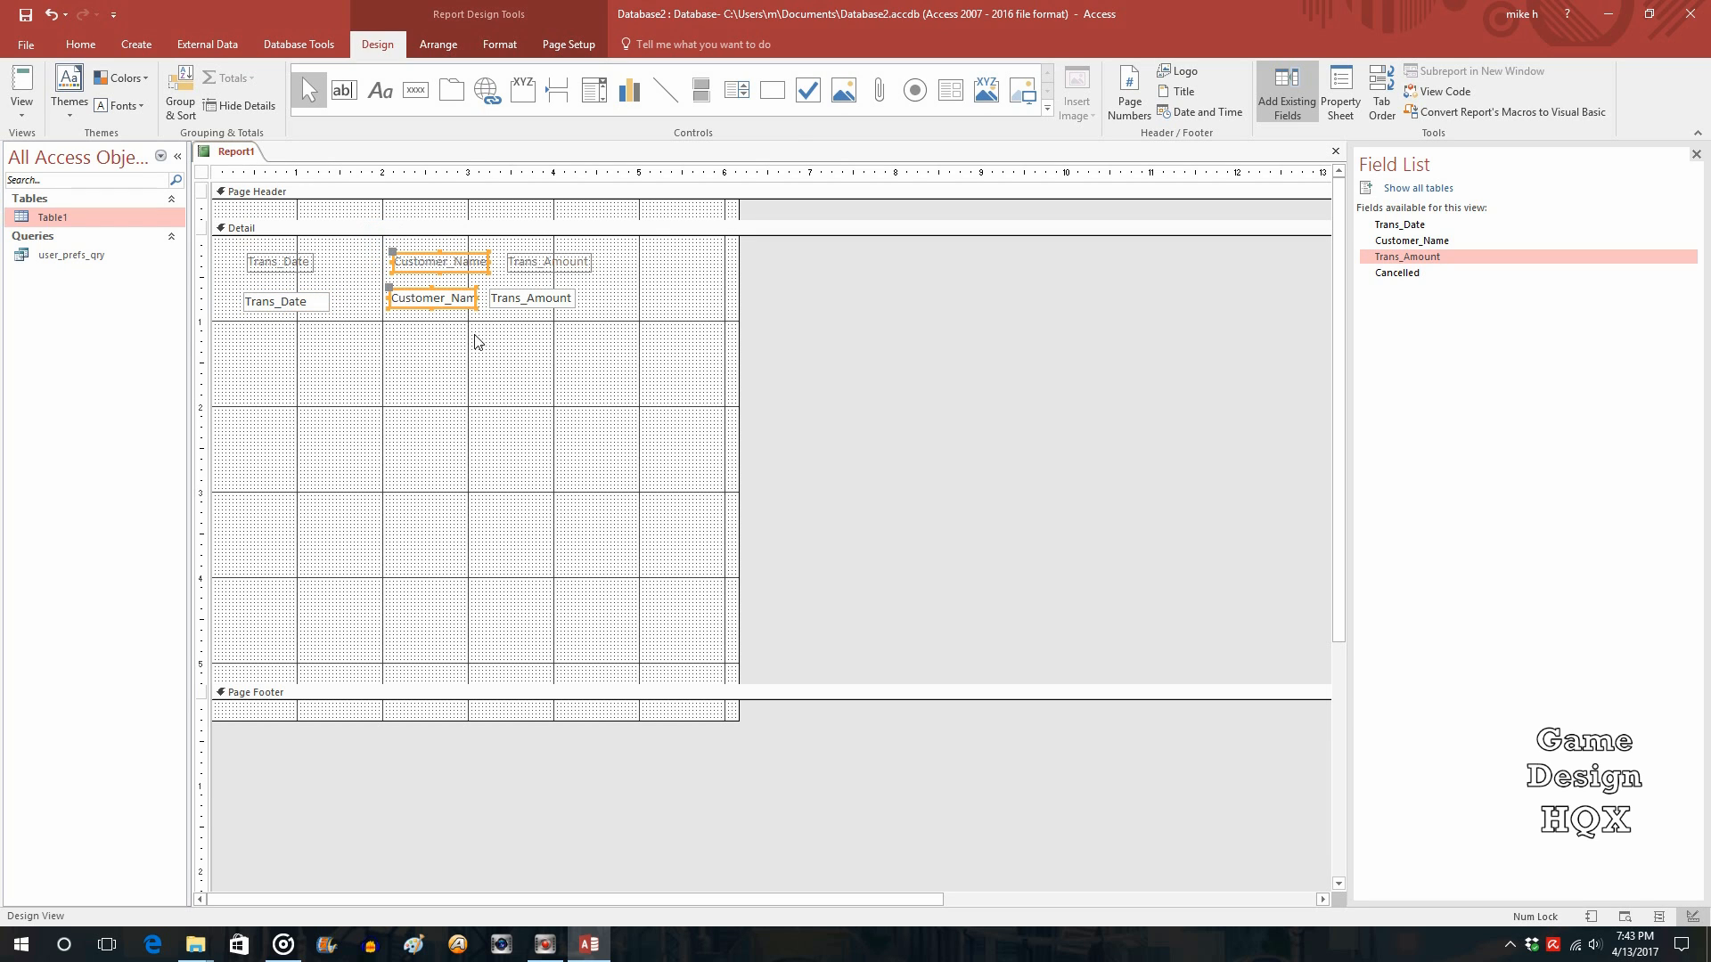
{"action": "key", "text": "Left"}
{"action": "key", "text": "Left"}
{"action": "key", "text": "Left"}
{"action": "key", "text": "Left"}
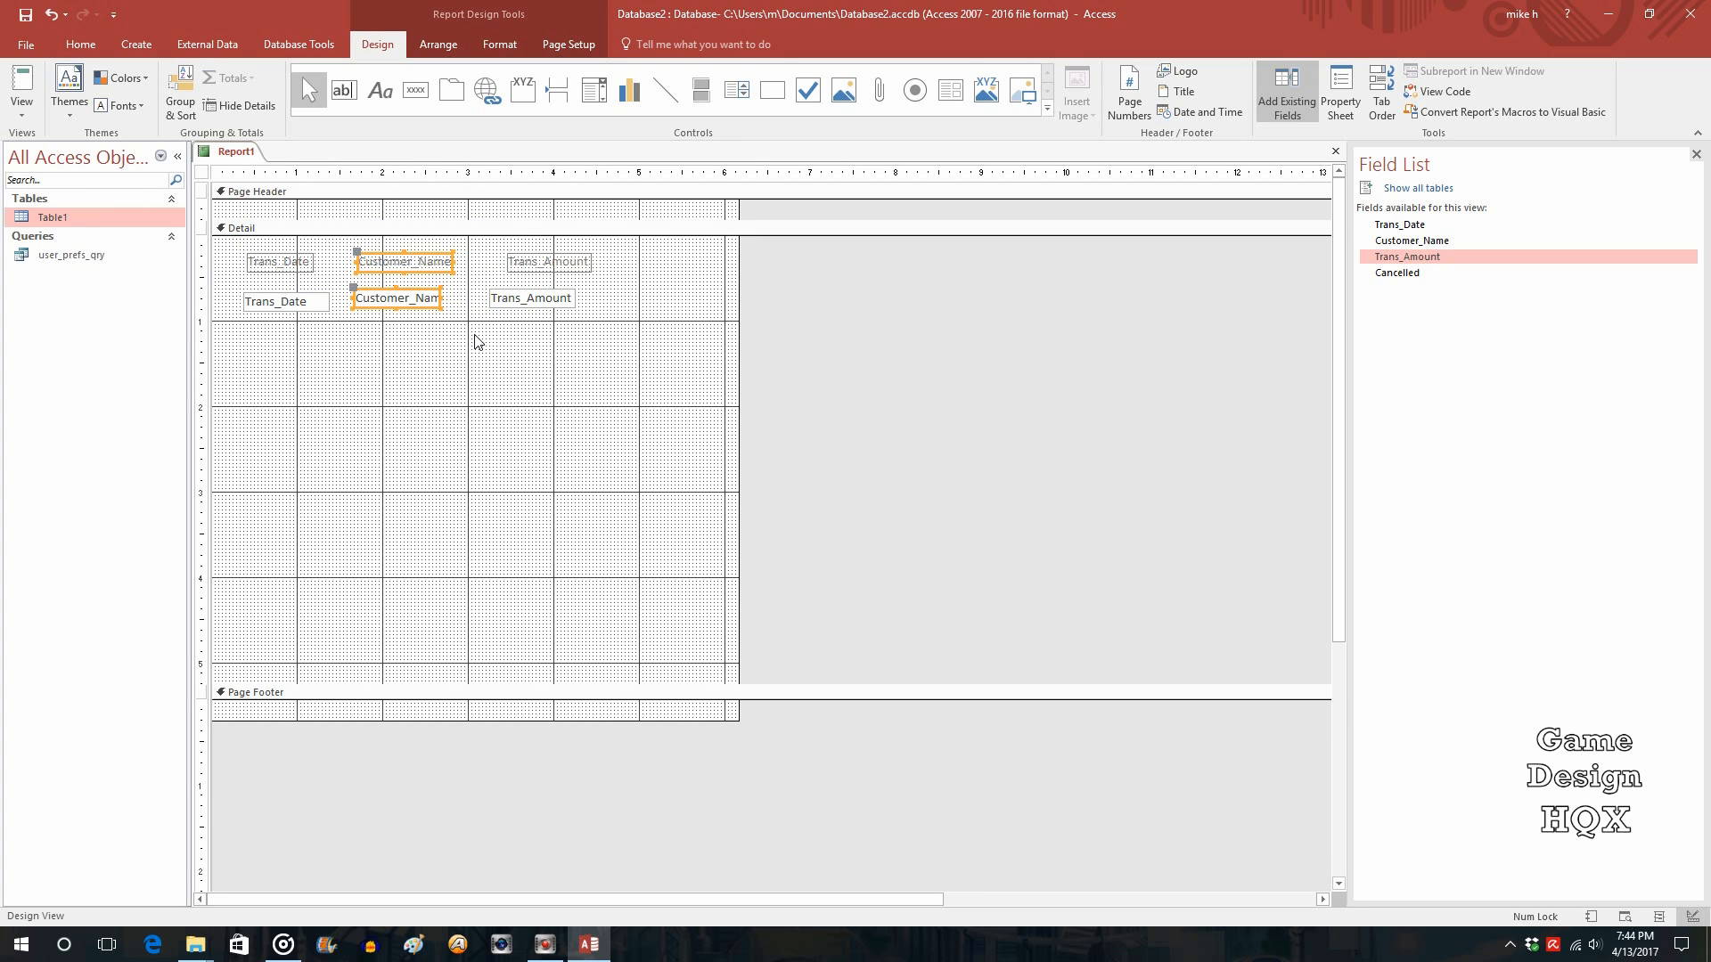
{"action": "left_click", "coordinate": [525, 258]}
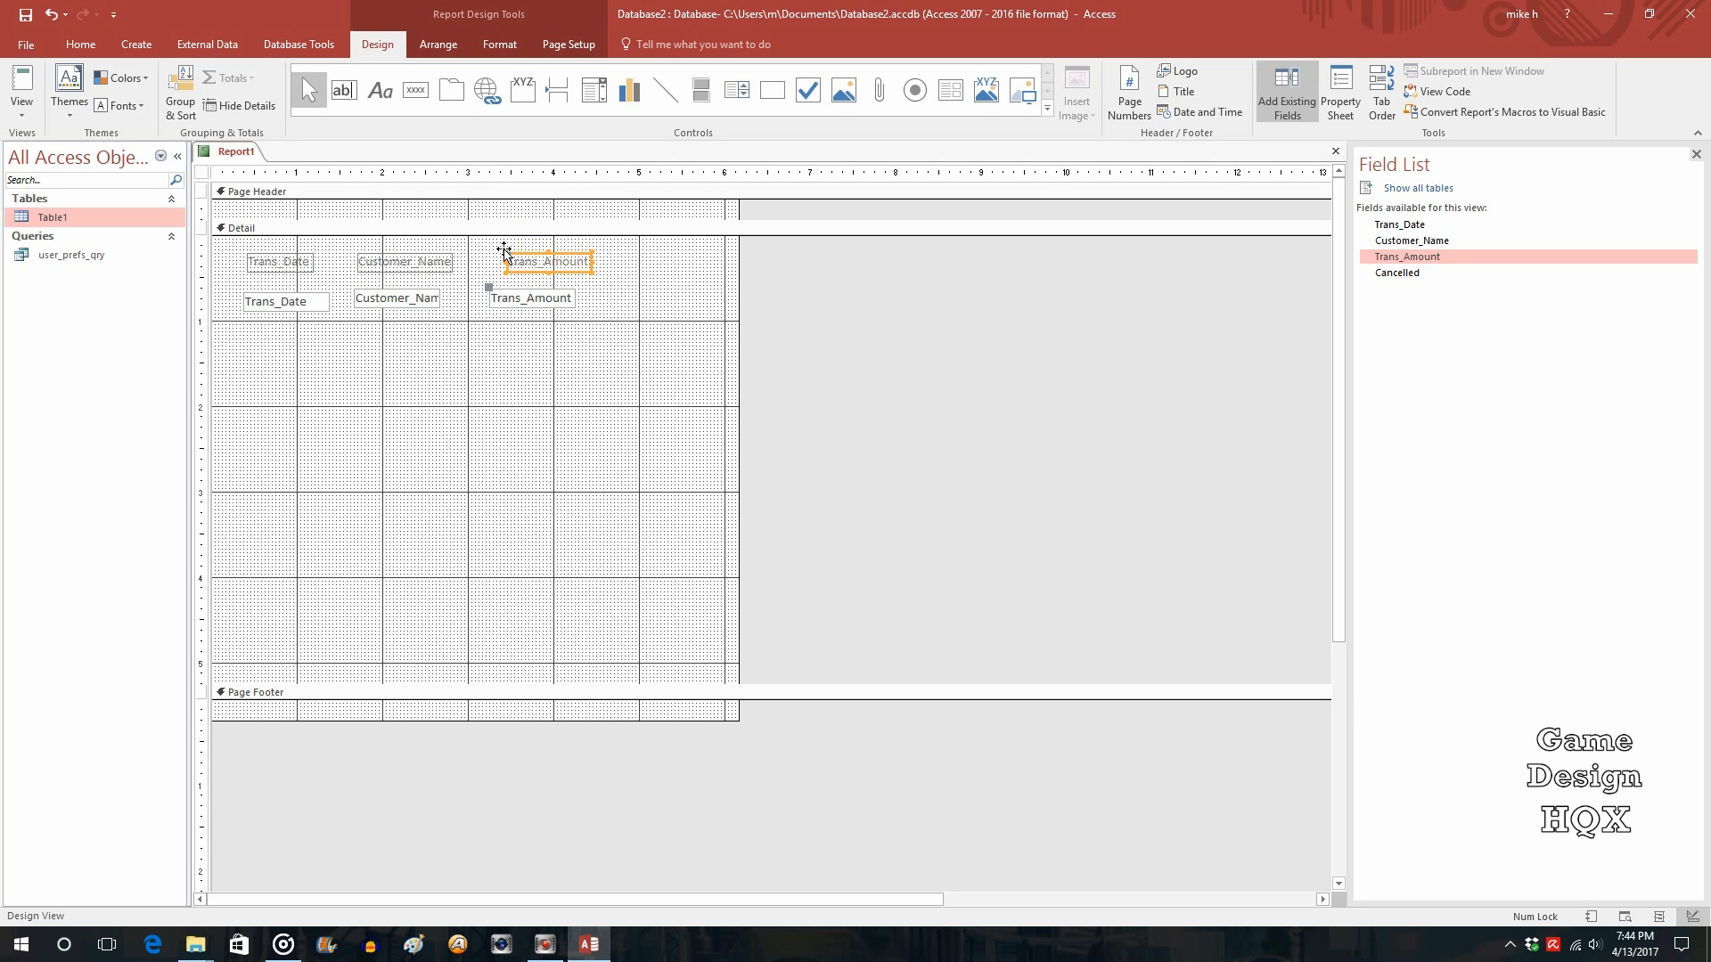
{"action": "left_click_drag", "start_coordinate": [504, 249], "coordinate": [486, 251]}
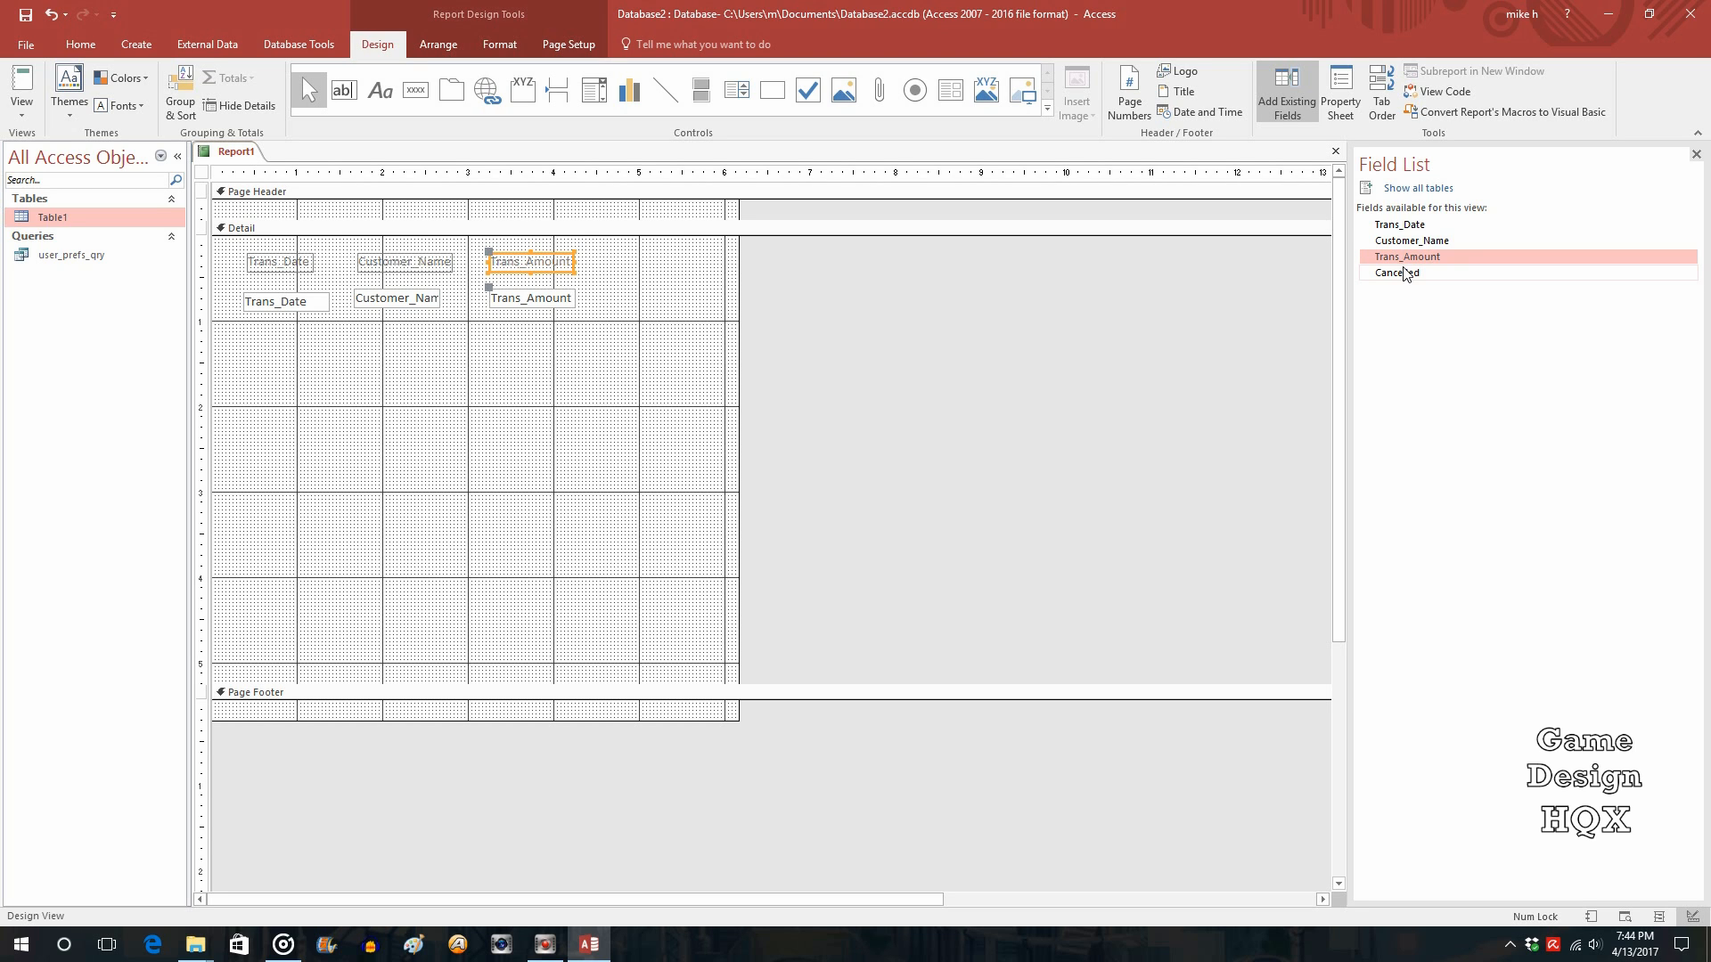
Add the Cancelled field after Trans_Amount, with its label in the label row and its combo box directly below
{"action": "left_click_drag", "start_coordinate": [1404, 272], "coordinate": [603, 253]}
{"action": "left_click_drag", "start_coordinate": [538, 372], "coordinate": [591, 300]}
{"action": "left_click", "coordinate": [571, 356]}
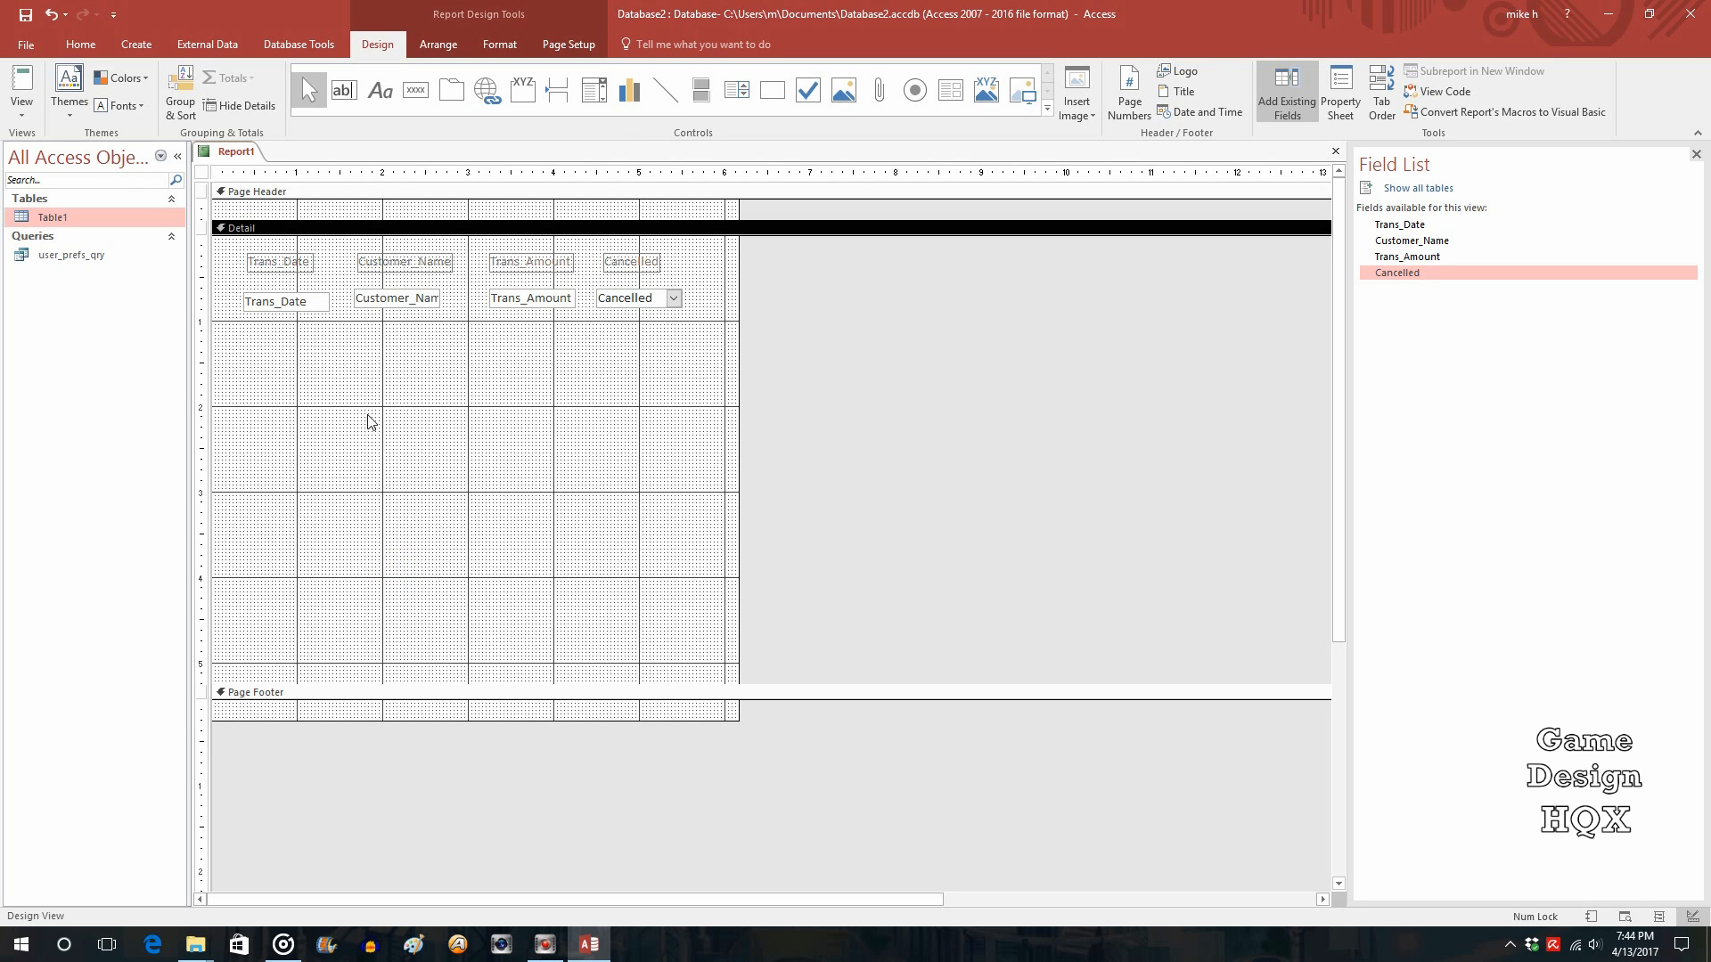
Shrink the Detail section to about 1.2 inches high and show the report in Report View
{"action": "left_click", "coordinate": [430, 683]}
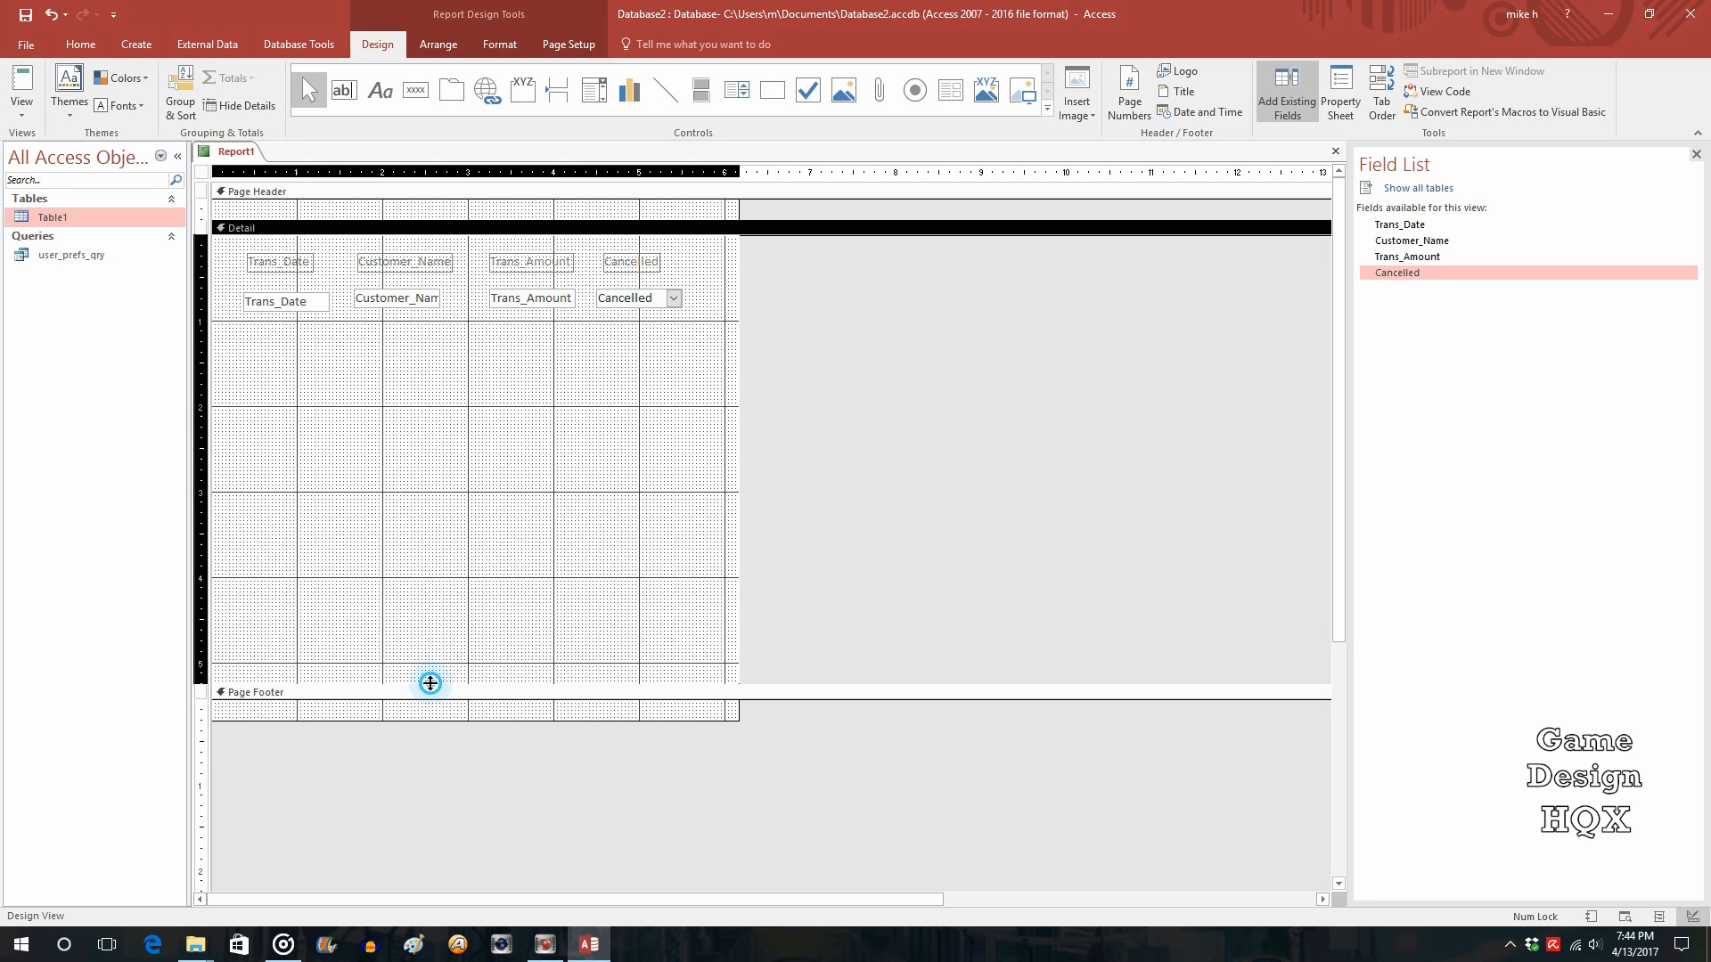
{"action": "left_click_drag", "start_coordinate": [431, 683], "coordinate": [431, 339]}
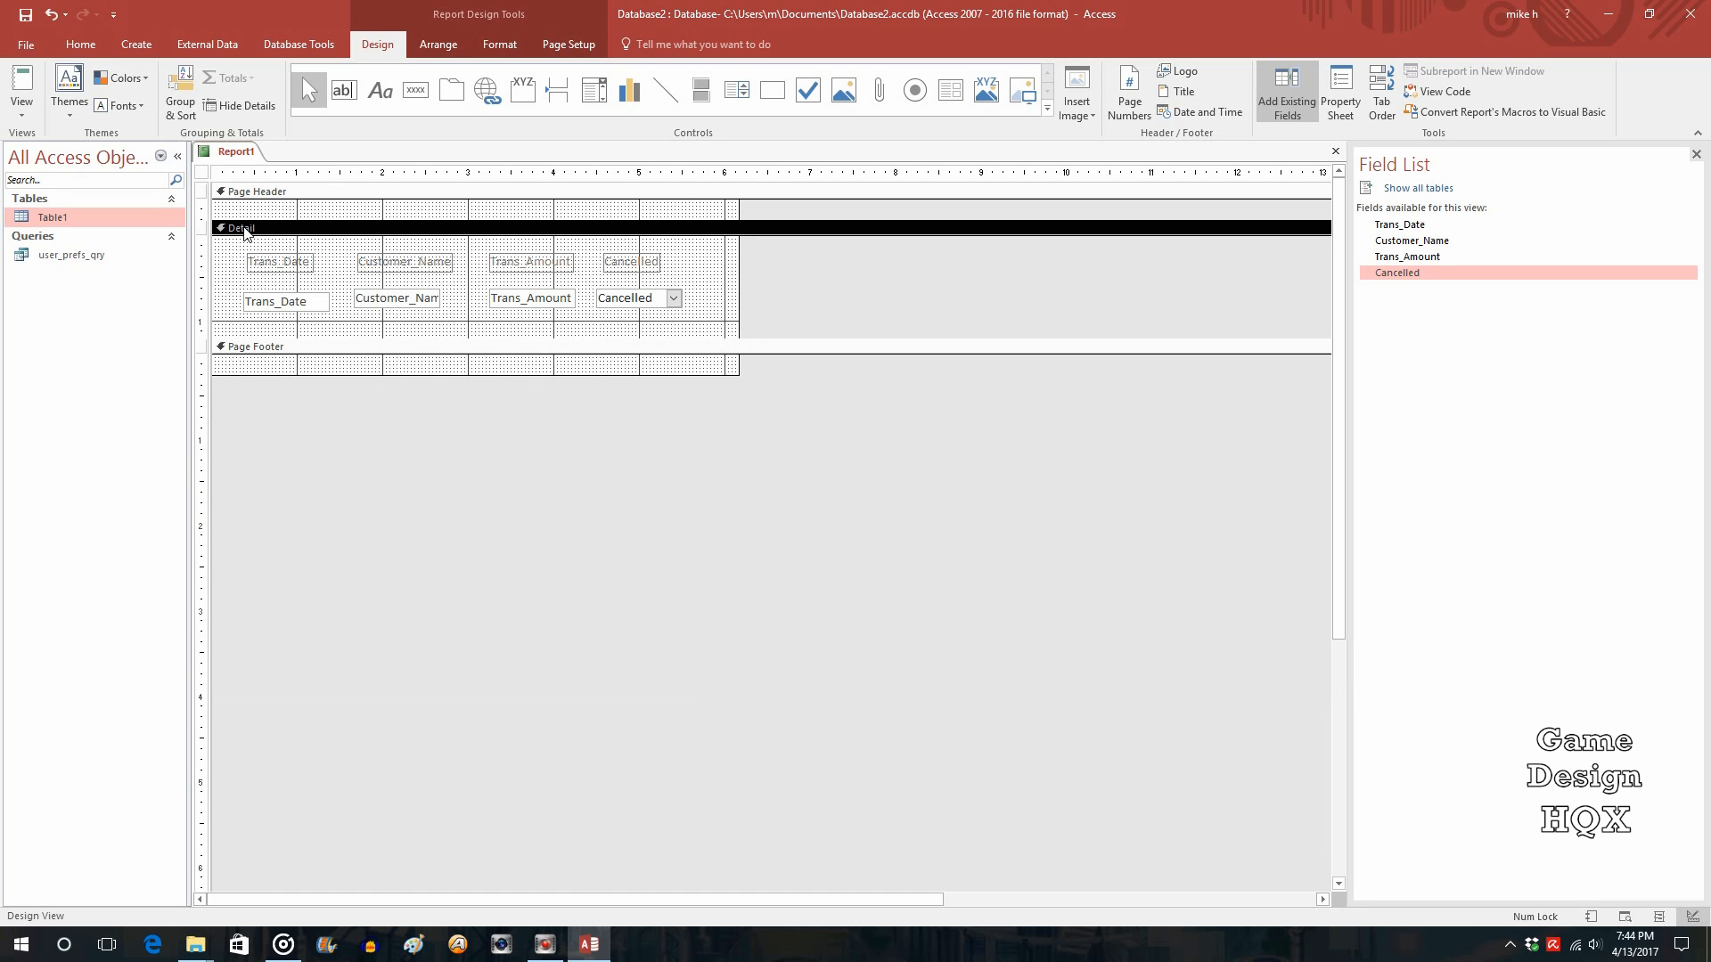
{"action": "left_click", "coordinate": [22, 85]}
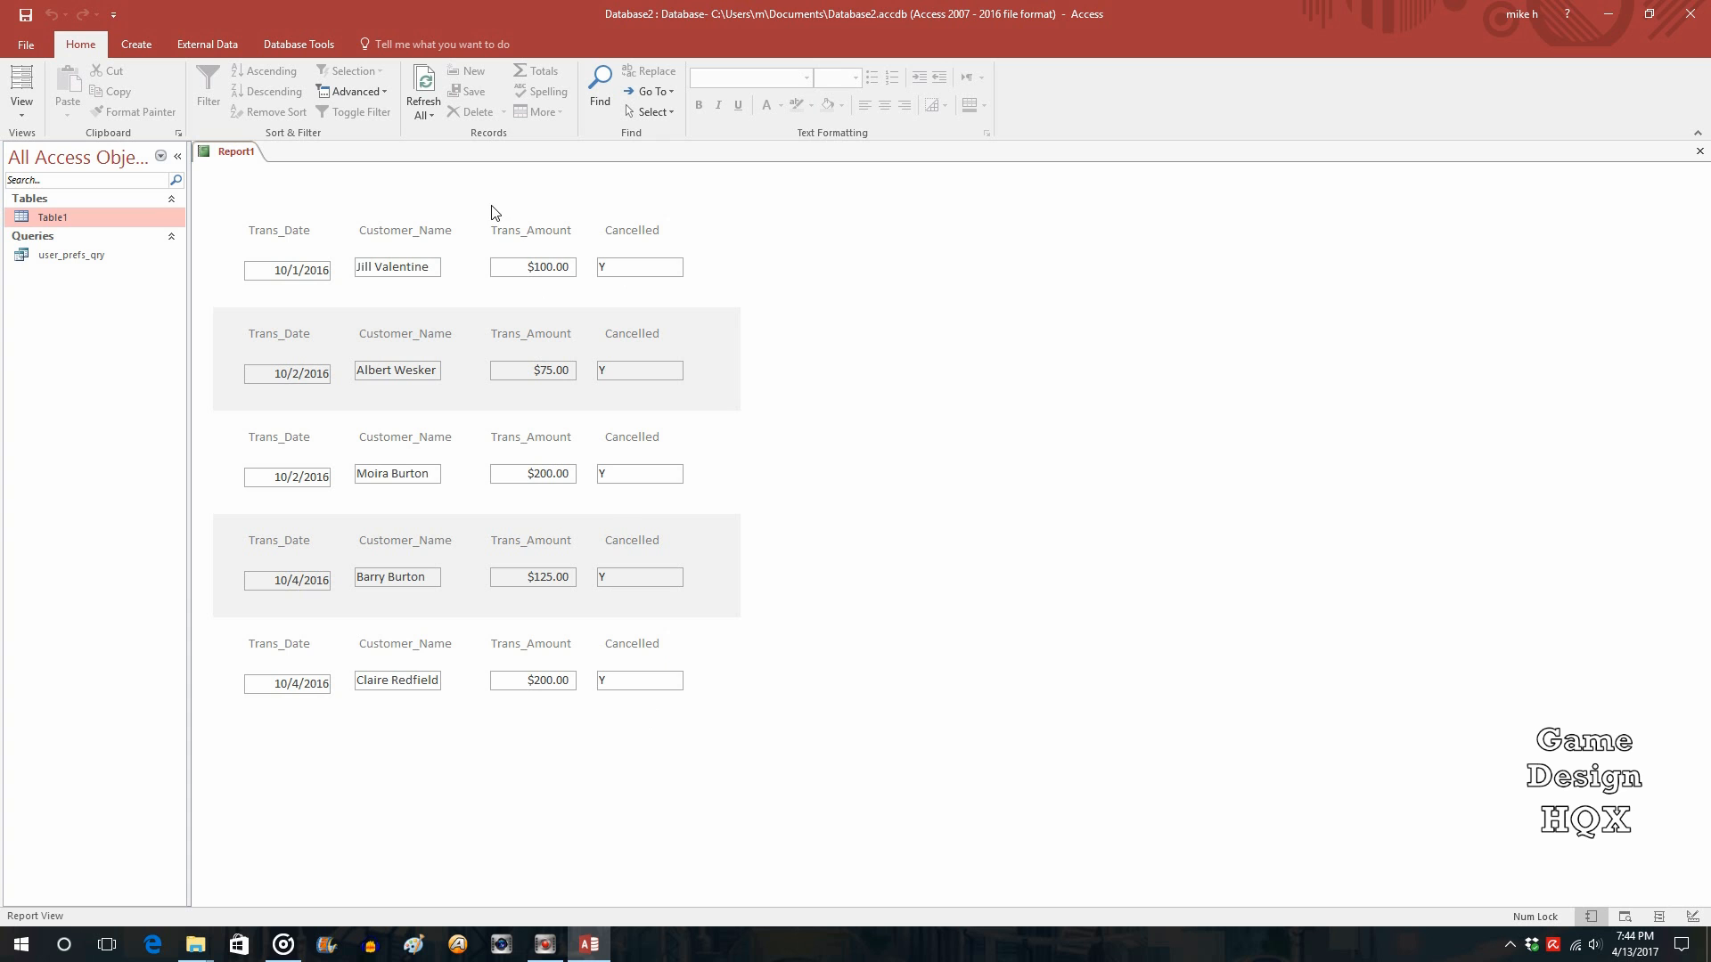
Return the report to Design View, save it as user_prefs_rpt and close it
{"action": "left_click", "coordinate": [22, 118]}
{"action": "left_click", "coordinate": [76, 267]}
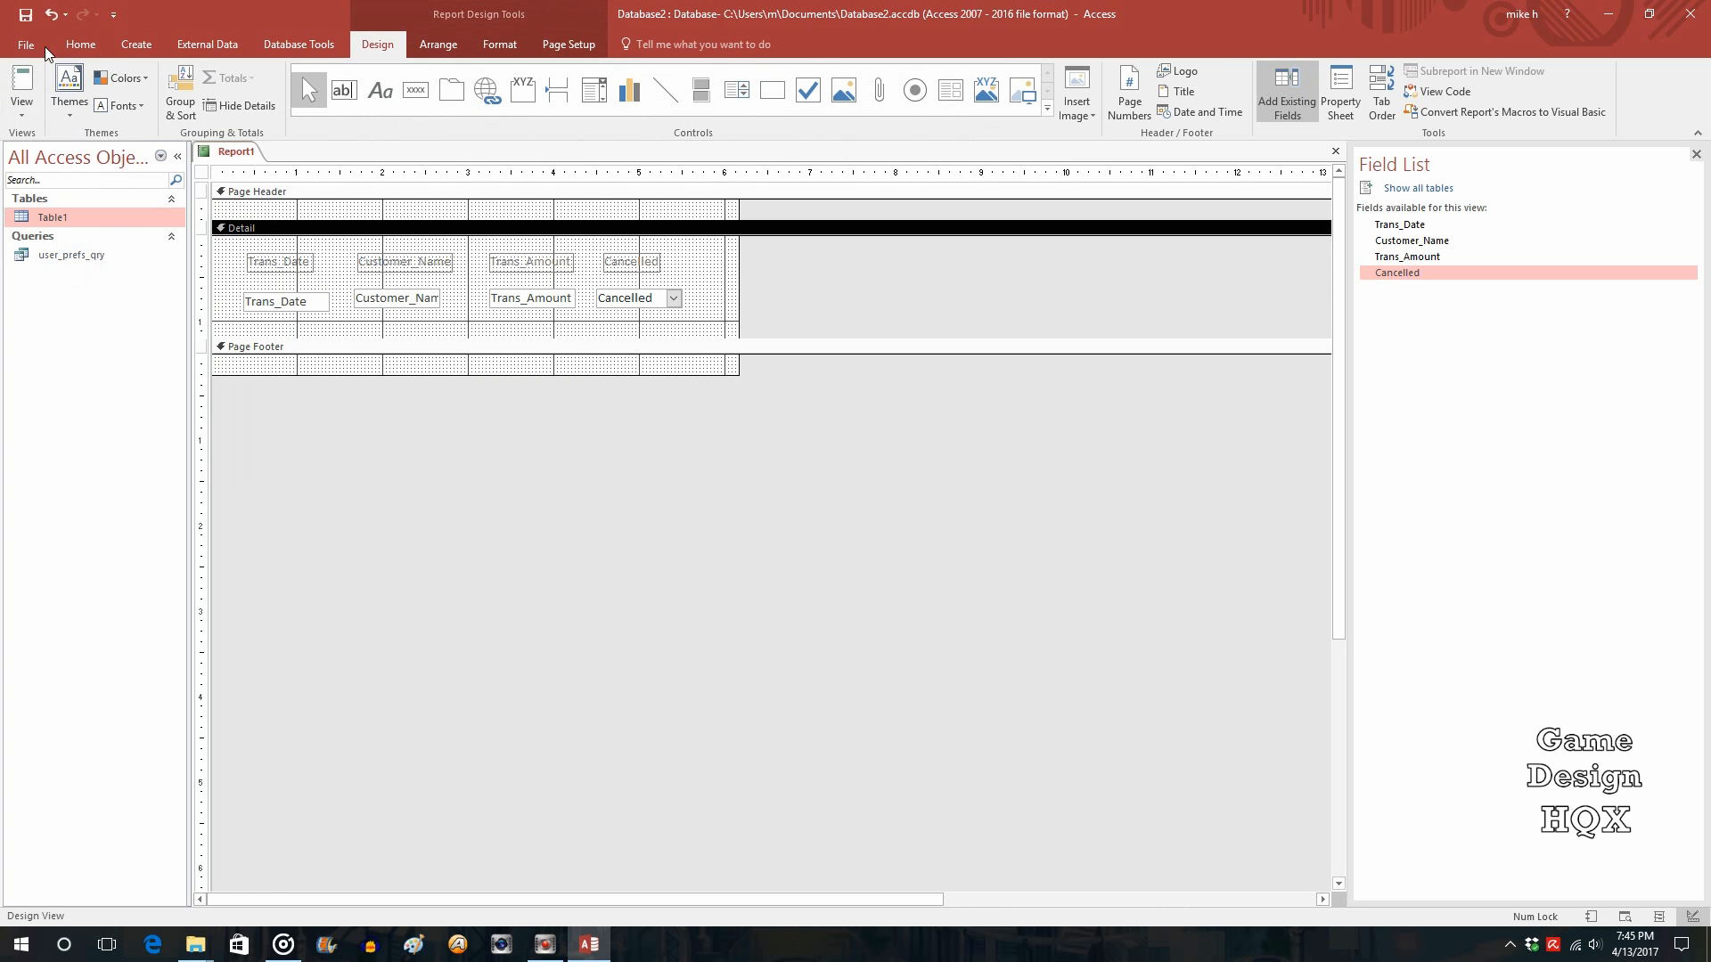
{"action": "left_click", "coordinate": [25, 14]}
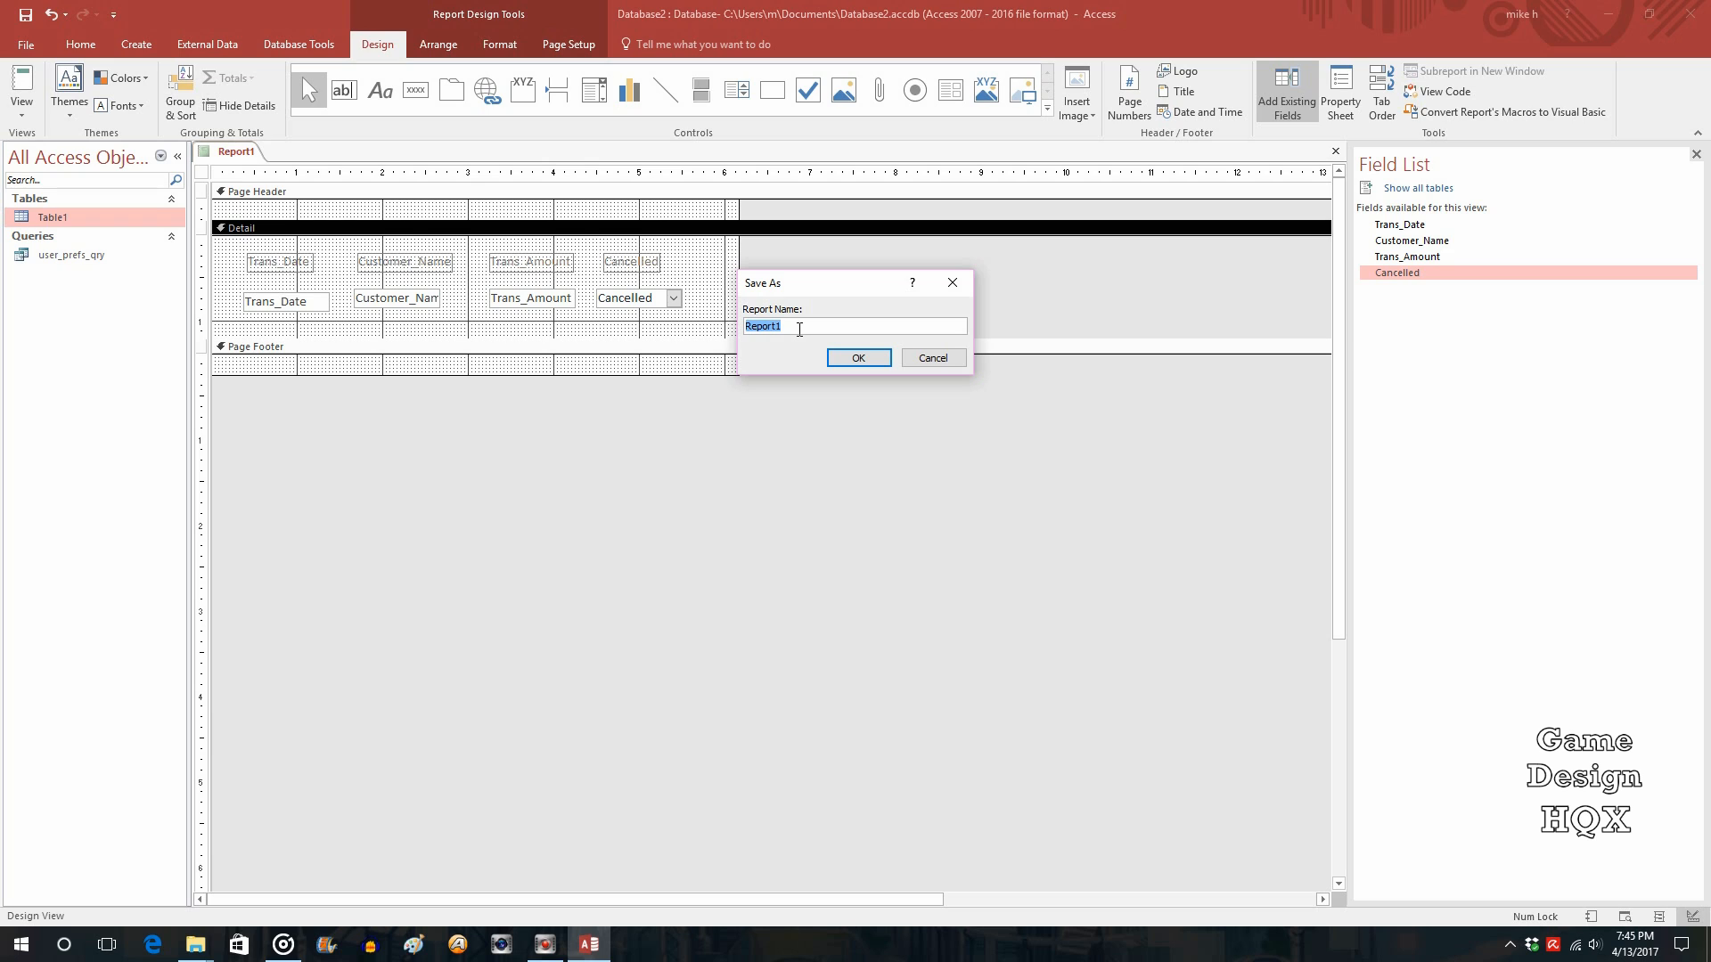
{"action": "type", "text": "user_prefs_rp"}
{"action": "left_click", "coordinate": [861, 359]}
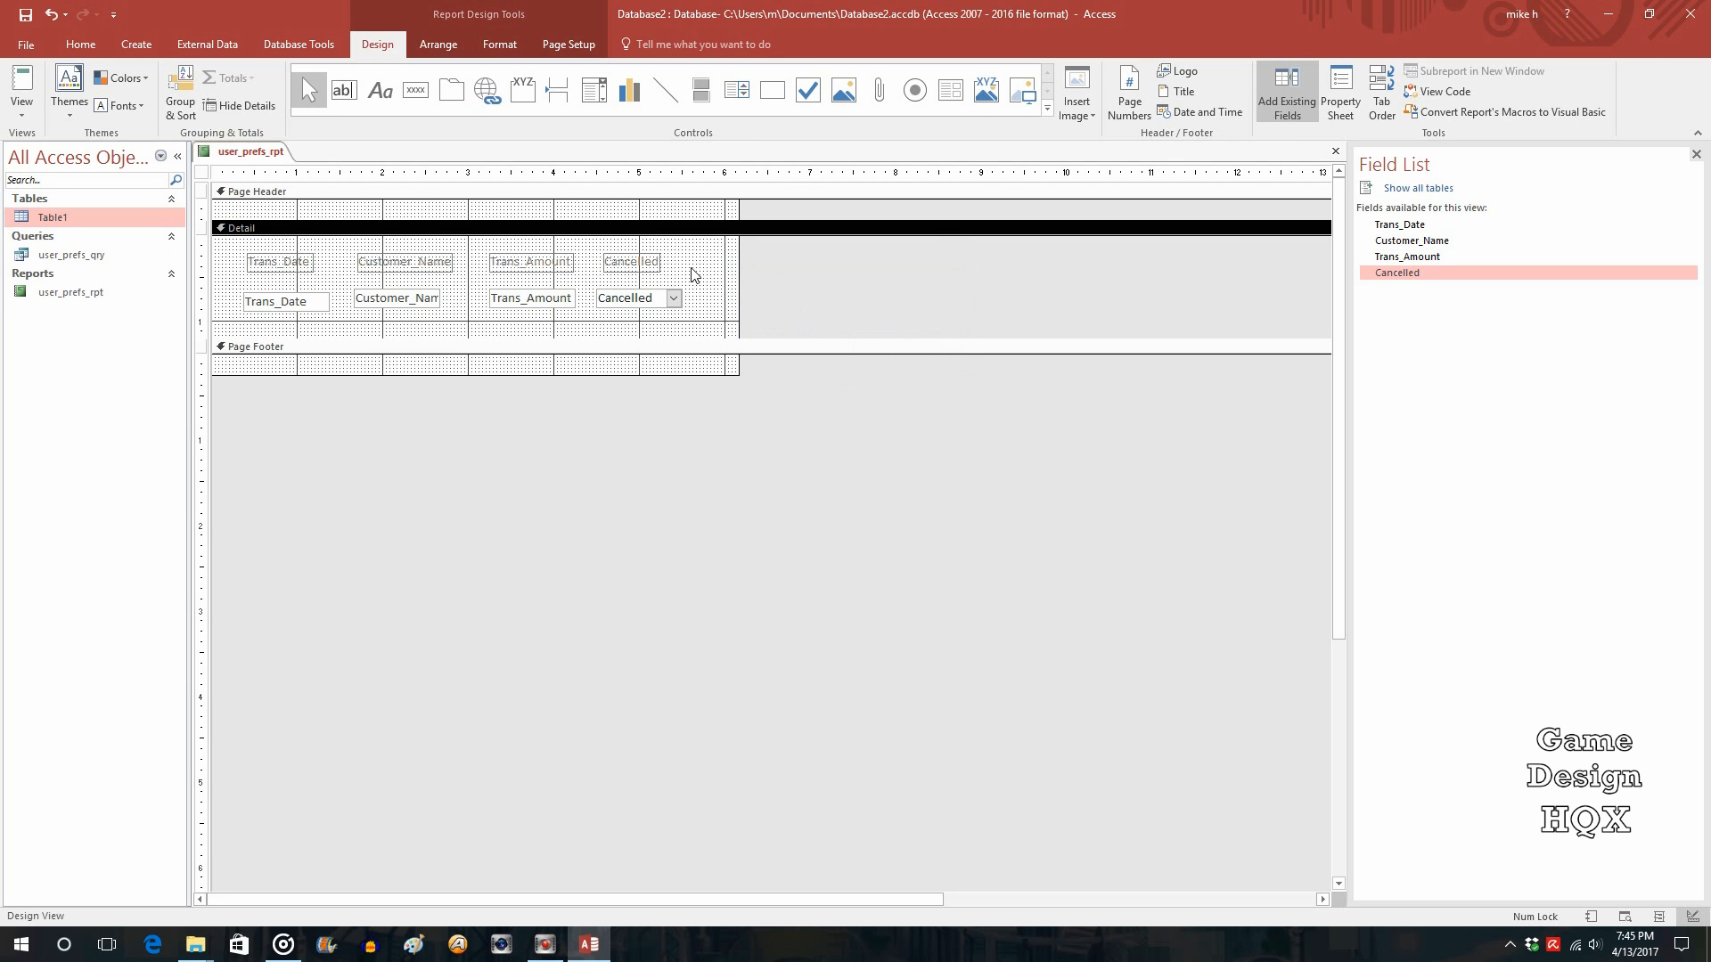
{"action": "left_click", "coordinate": [1336, 151]}
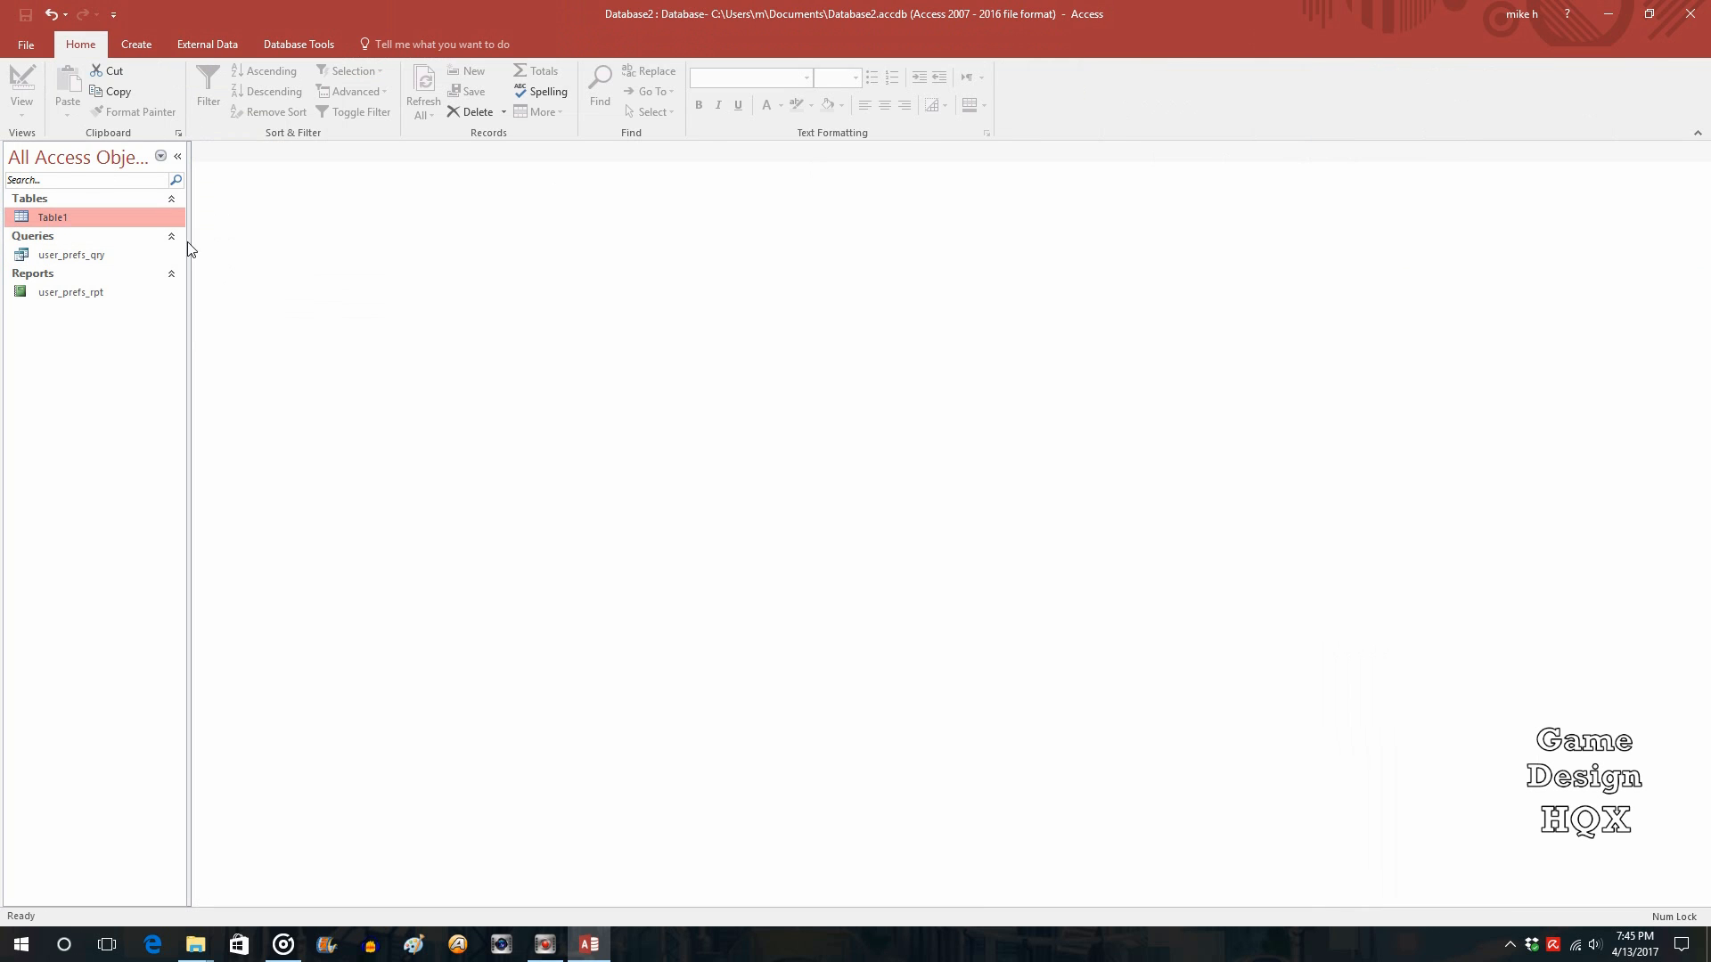
Set the Cancelled criterion in the user_prefs_qry query design to "N", save and close the query, and open the user_prefs_rpt report
{"action": "right_click", "coordinate": [76, 259]}
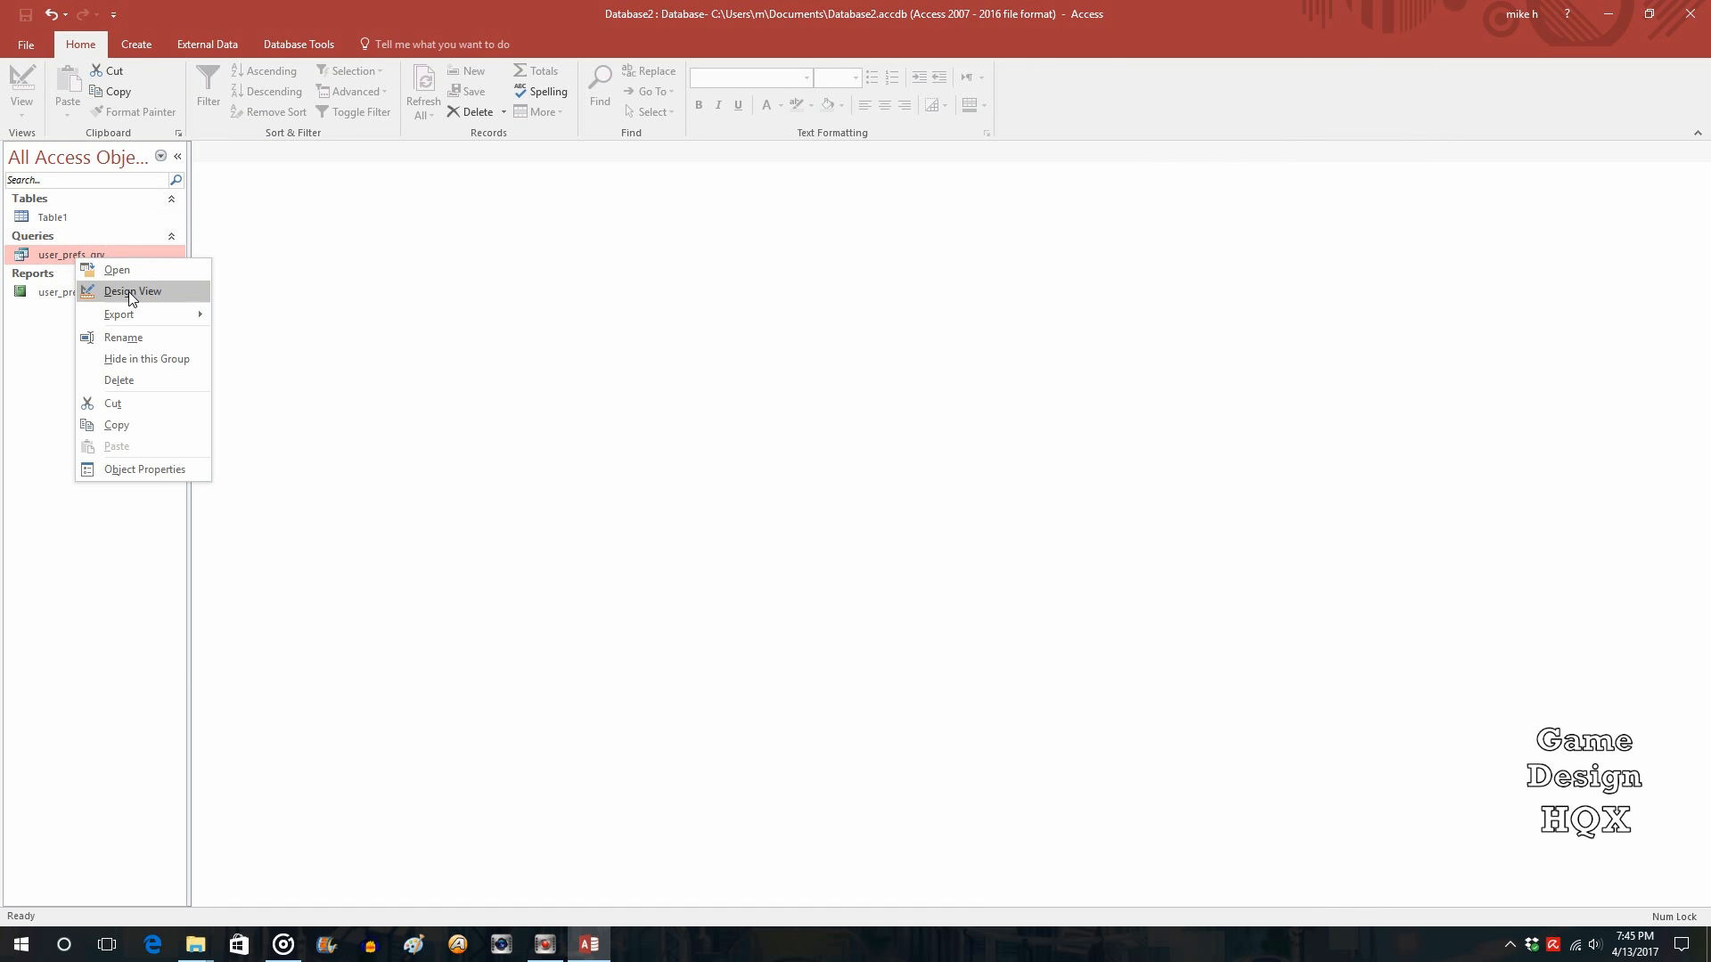
{"action": "left_click", "coordinate": [128, 292]}
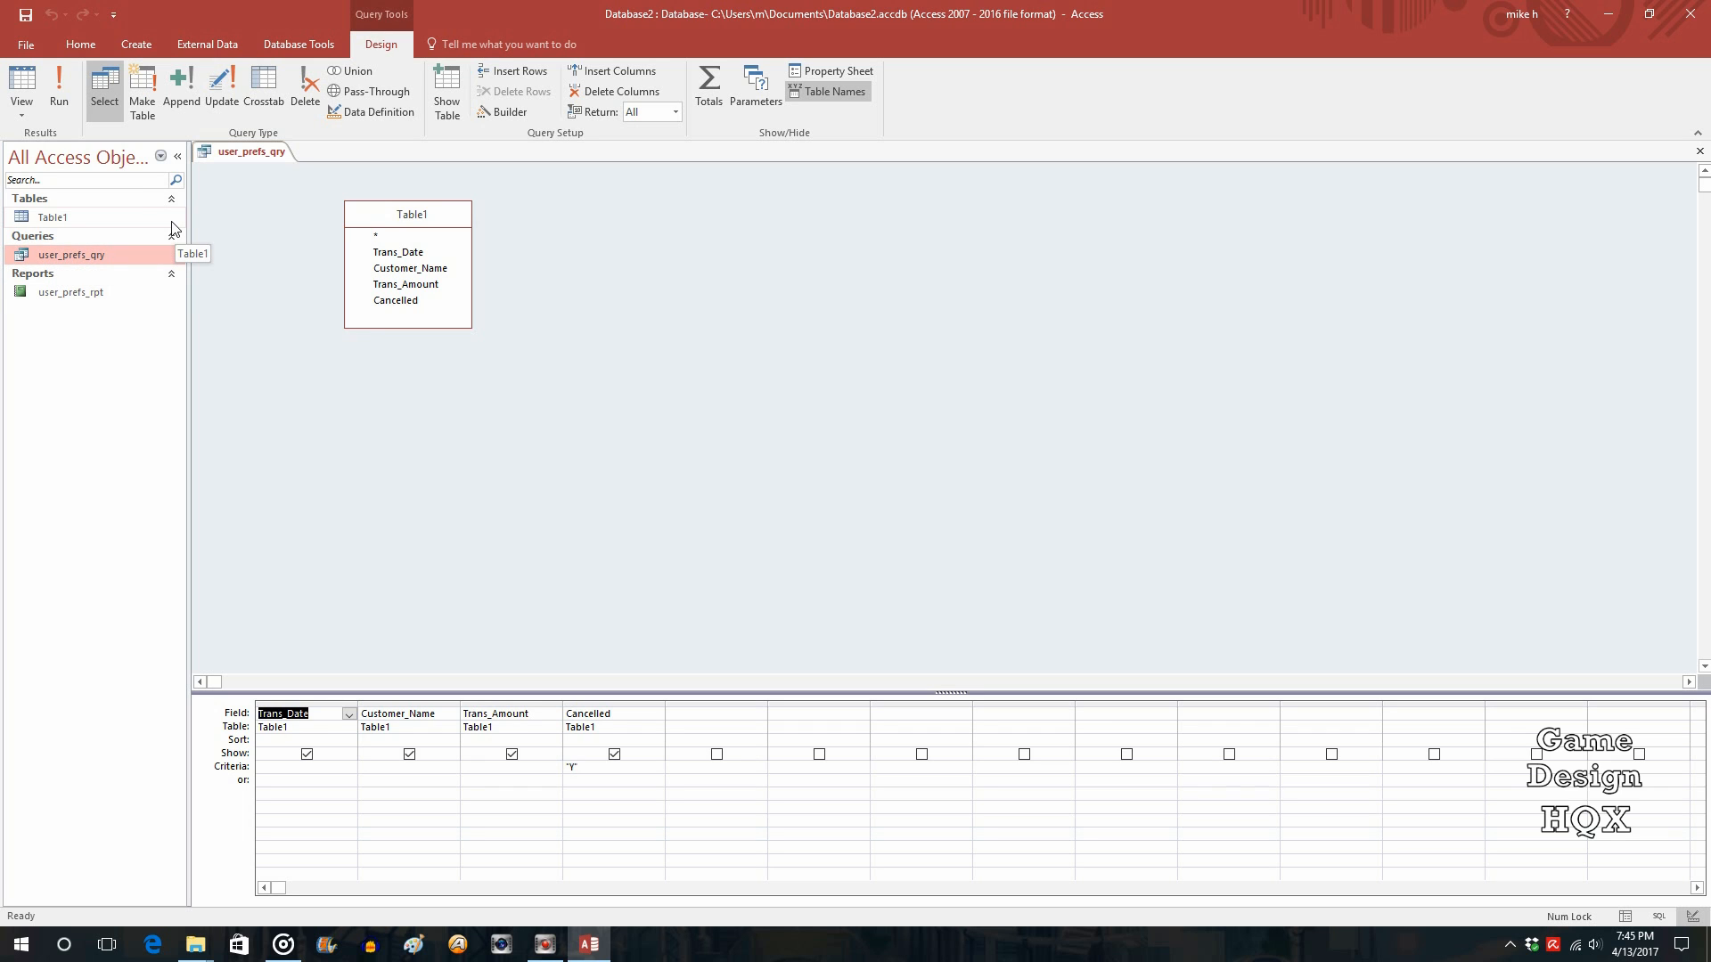
{"action": "double_click", "coordinate": [592, 766]}
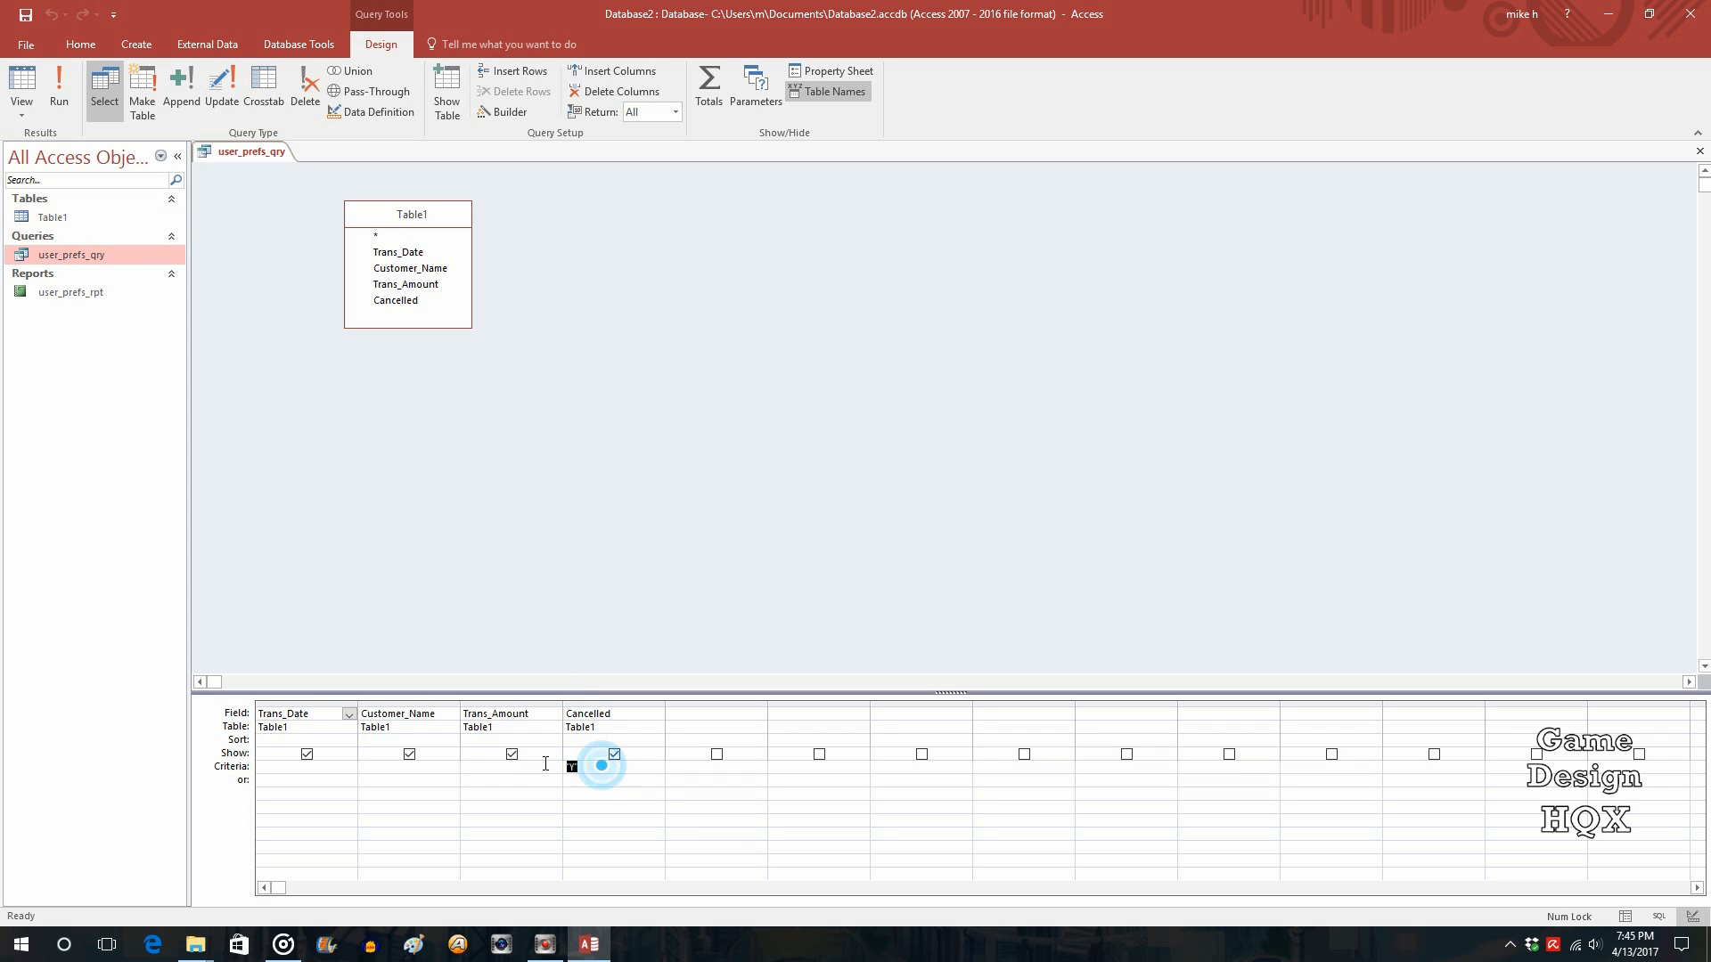
{"action": "type", "text": "\"N"}
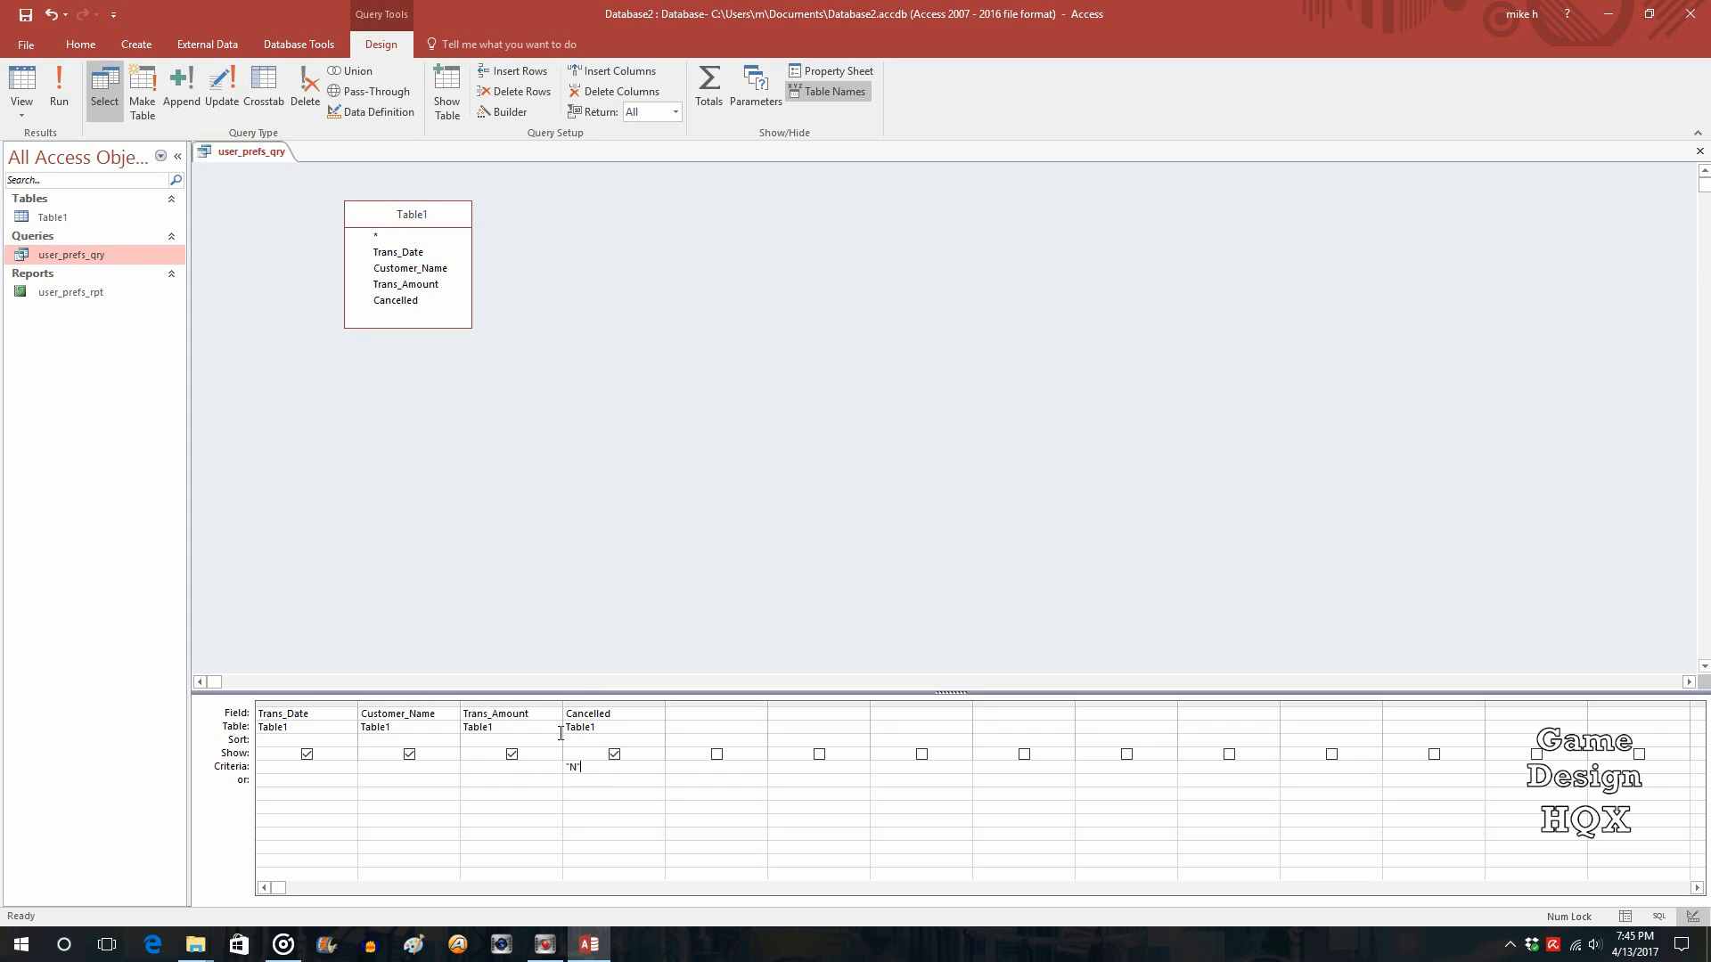
{"action": "left_click", "coordinate": [637, 598]}
{"action": "left_click", "coordinate": [23, 16]}
{"action": "left_click", "coordinate": [1699, 152]}
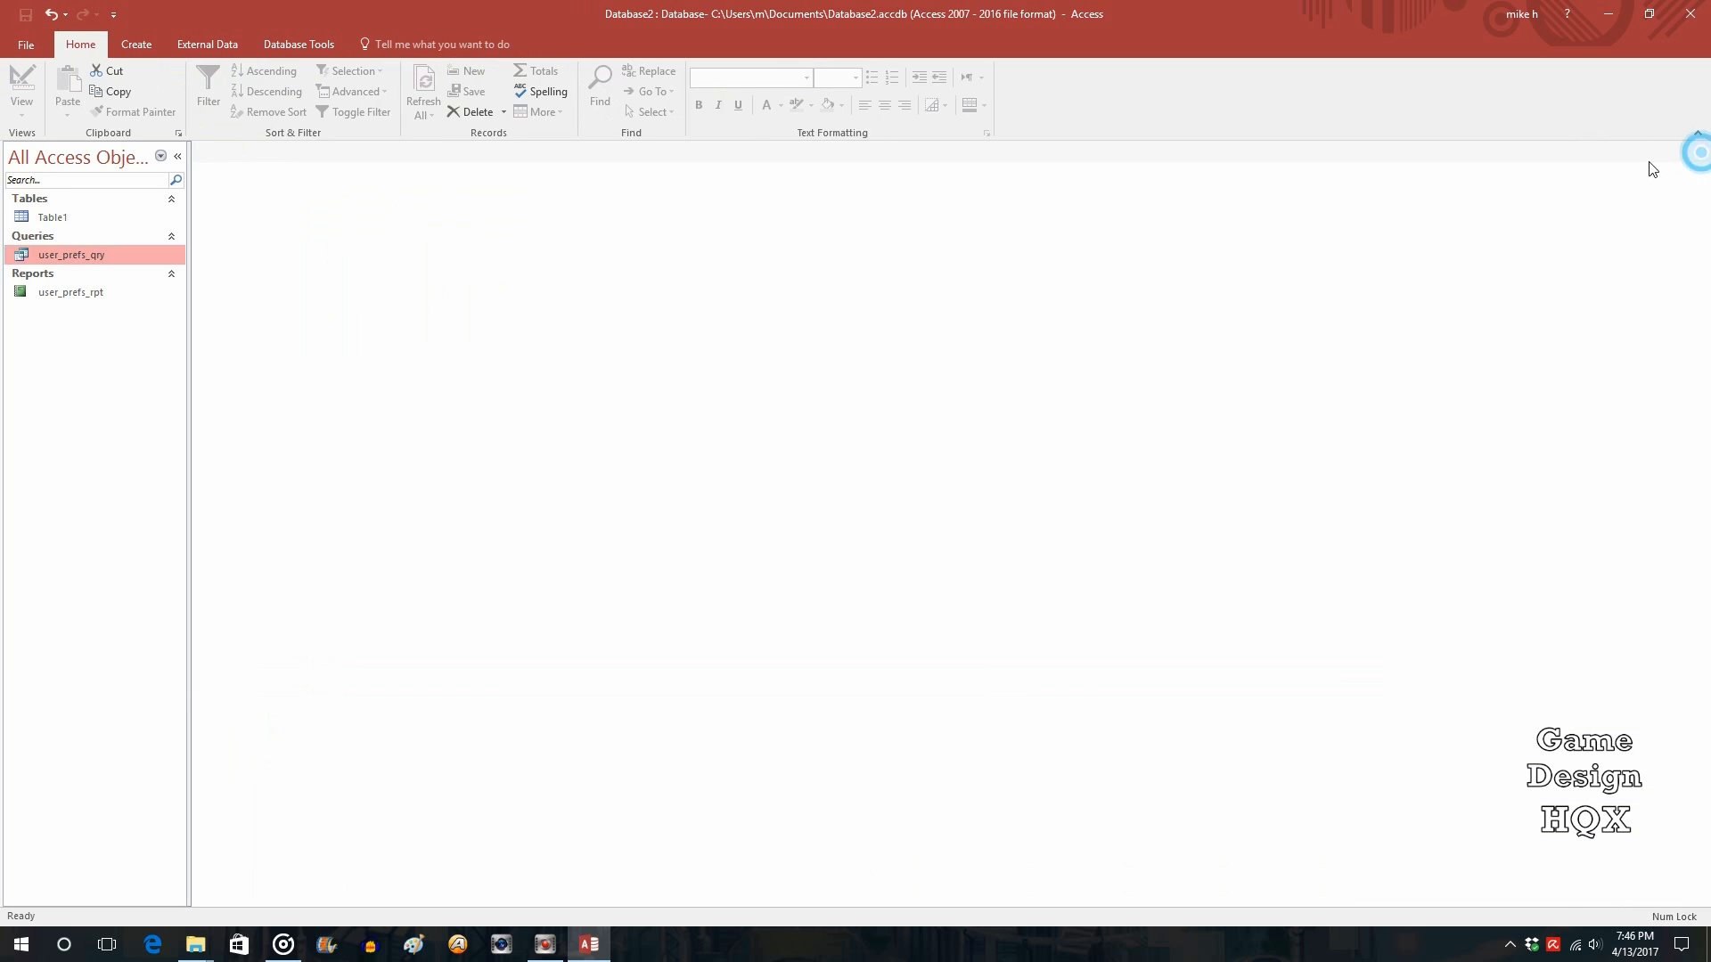
{"action": "left_click", "coordinate": [63, 295]}
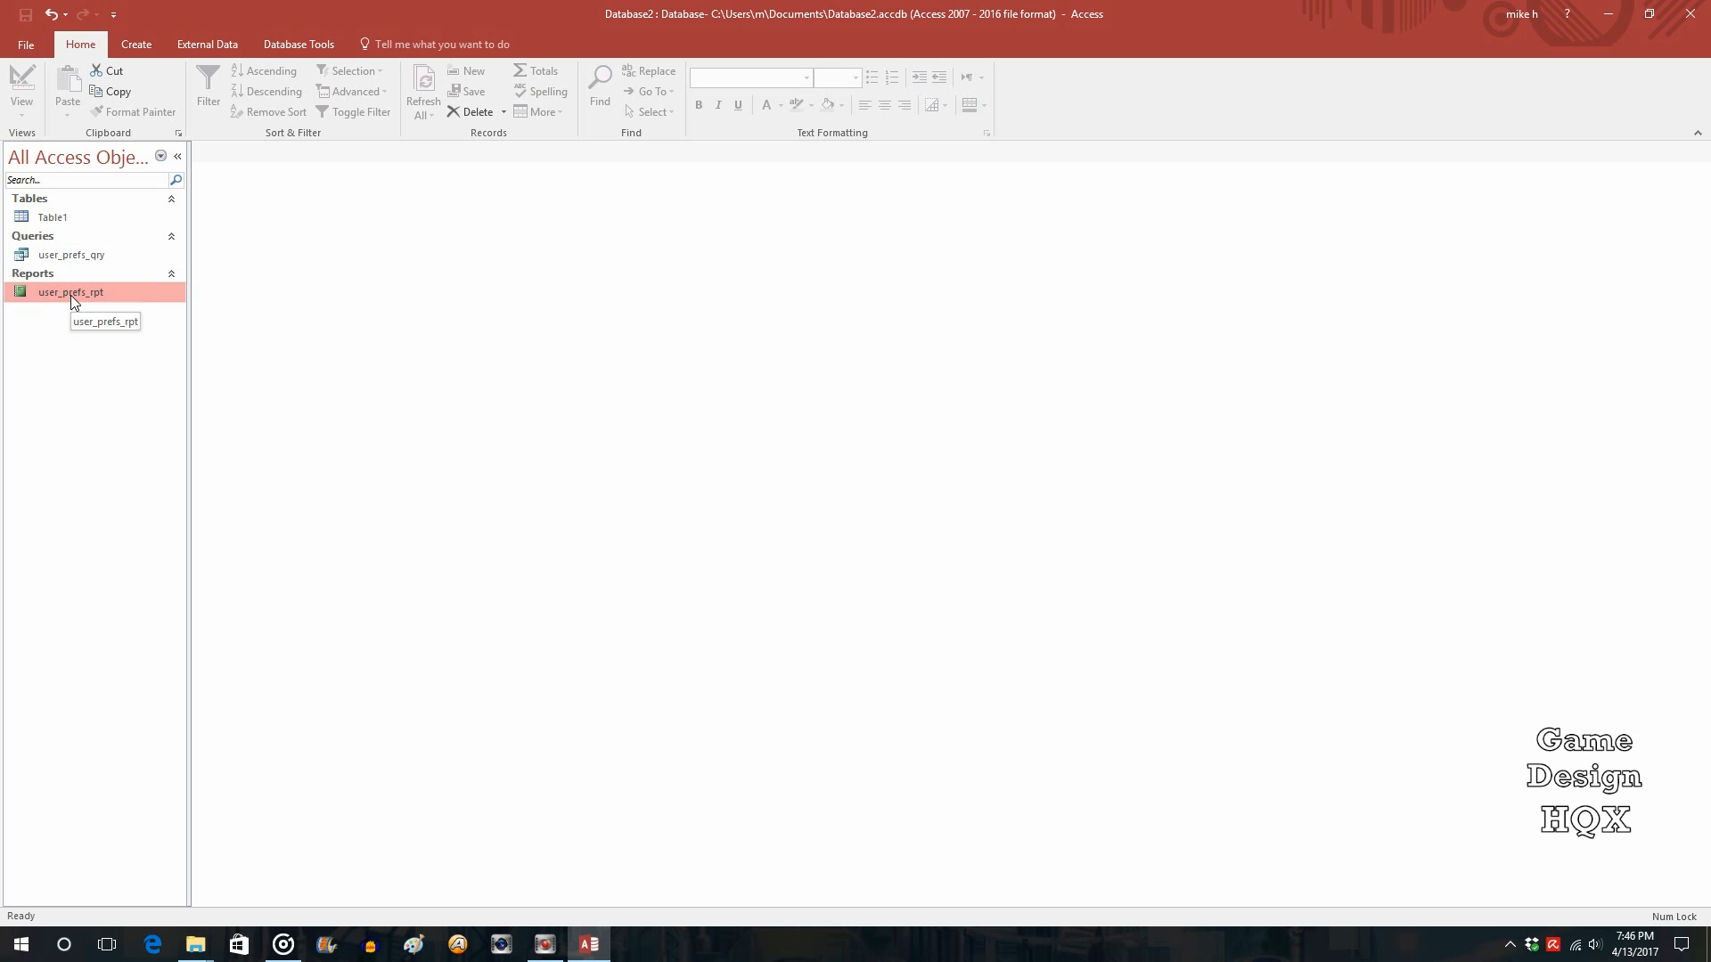
{"action": "double_click", "coordinate": [69, 298]}
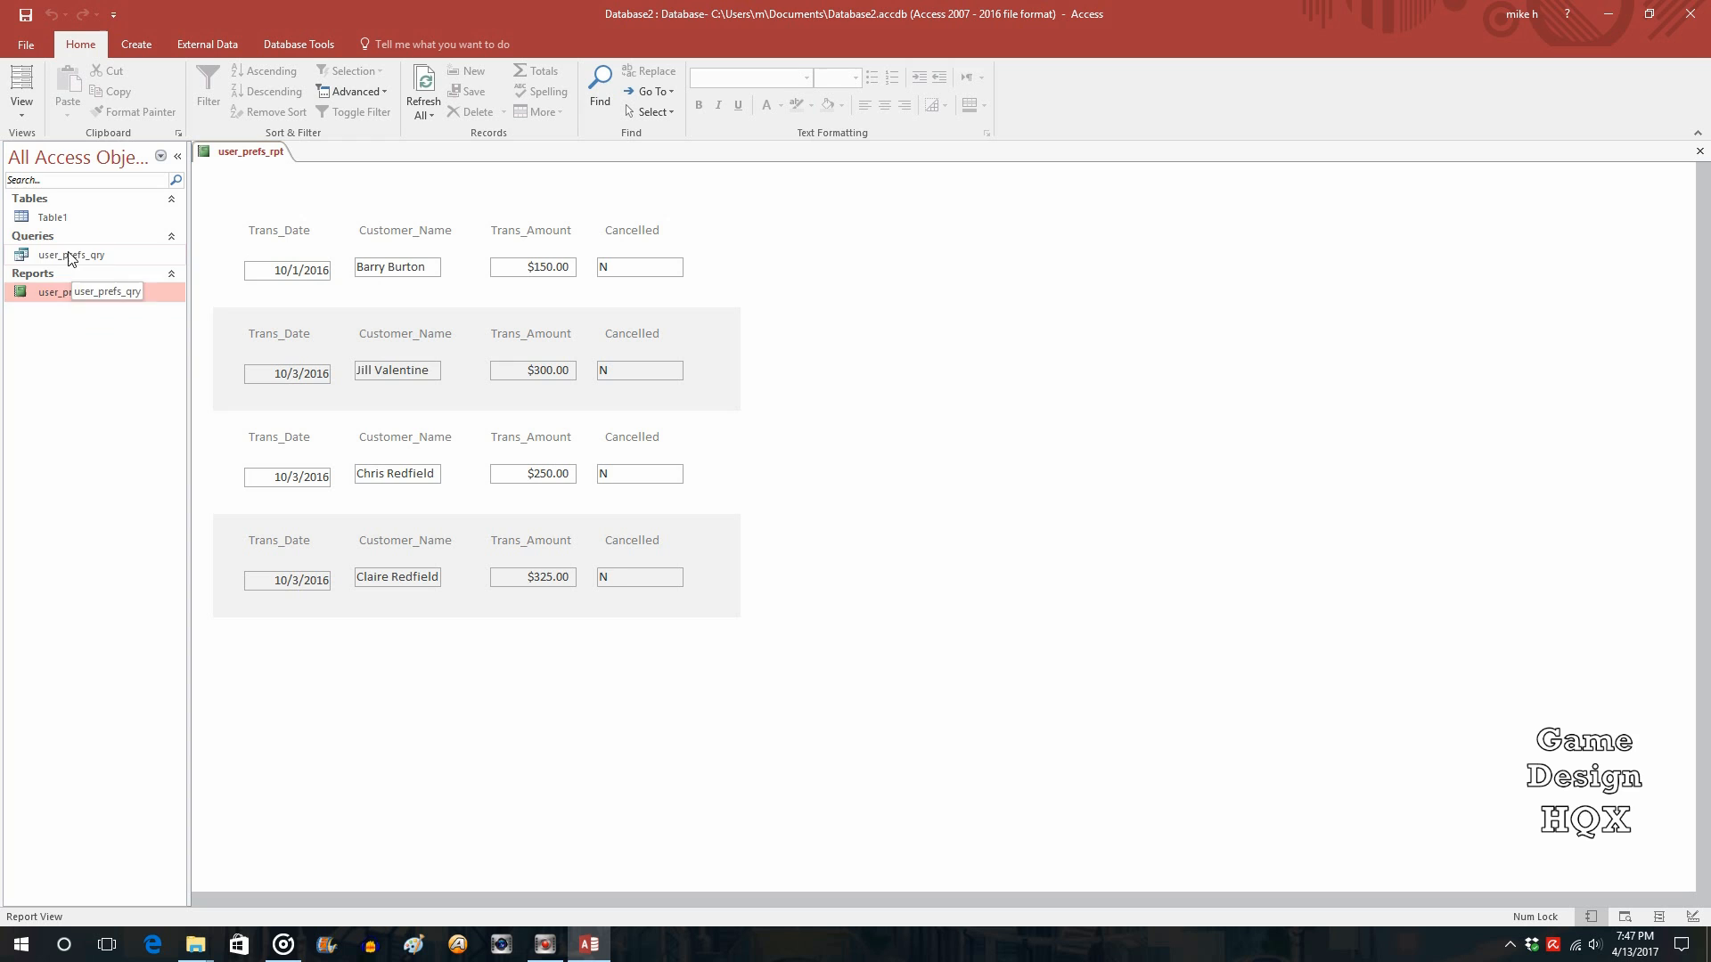
Inspect the Cancelled criterion of user_prefs_qry in the Expression Builder, then close the query, saving its design
{"action": "right_click", "coordinate": [70, 254]}
{"action": "left_click", "coordinate": [122, 284]}
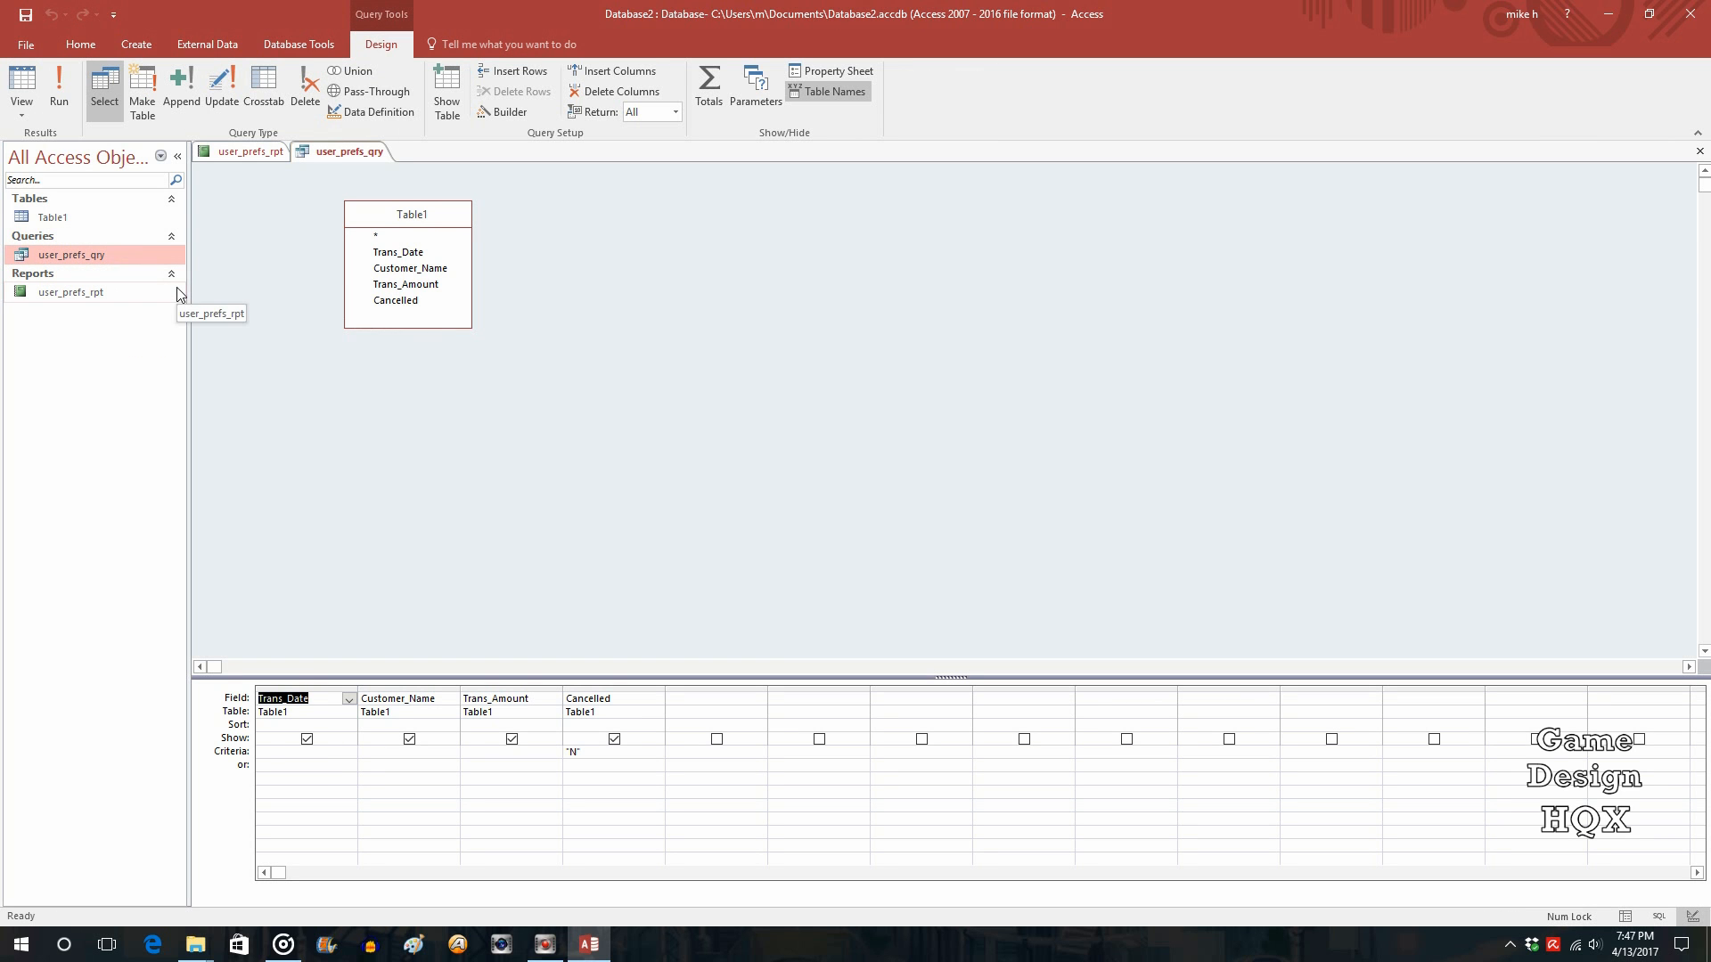
{"action": "left_click", "coordinate": [591, 753]}
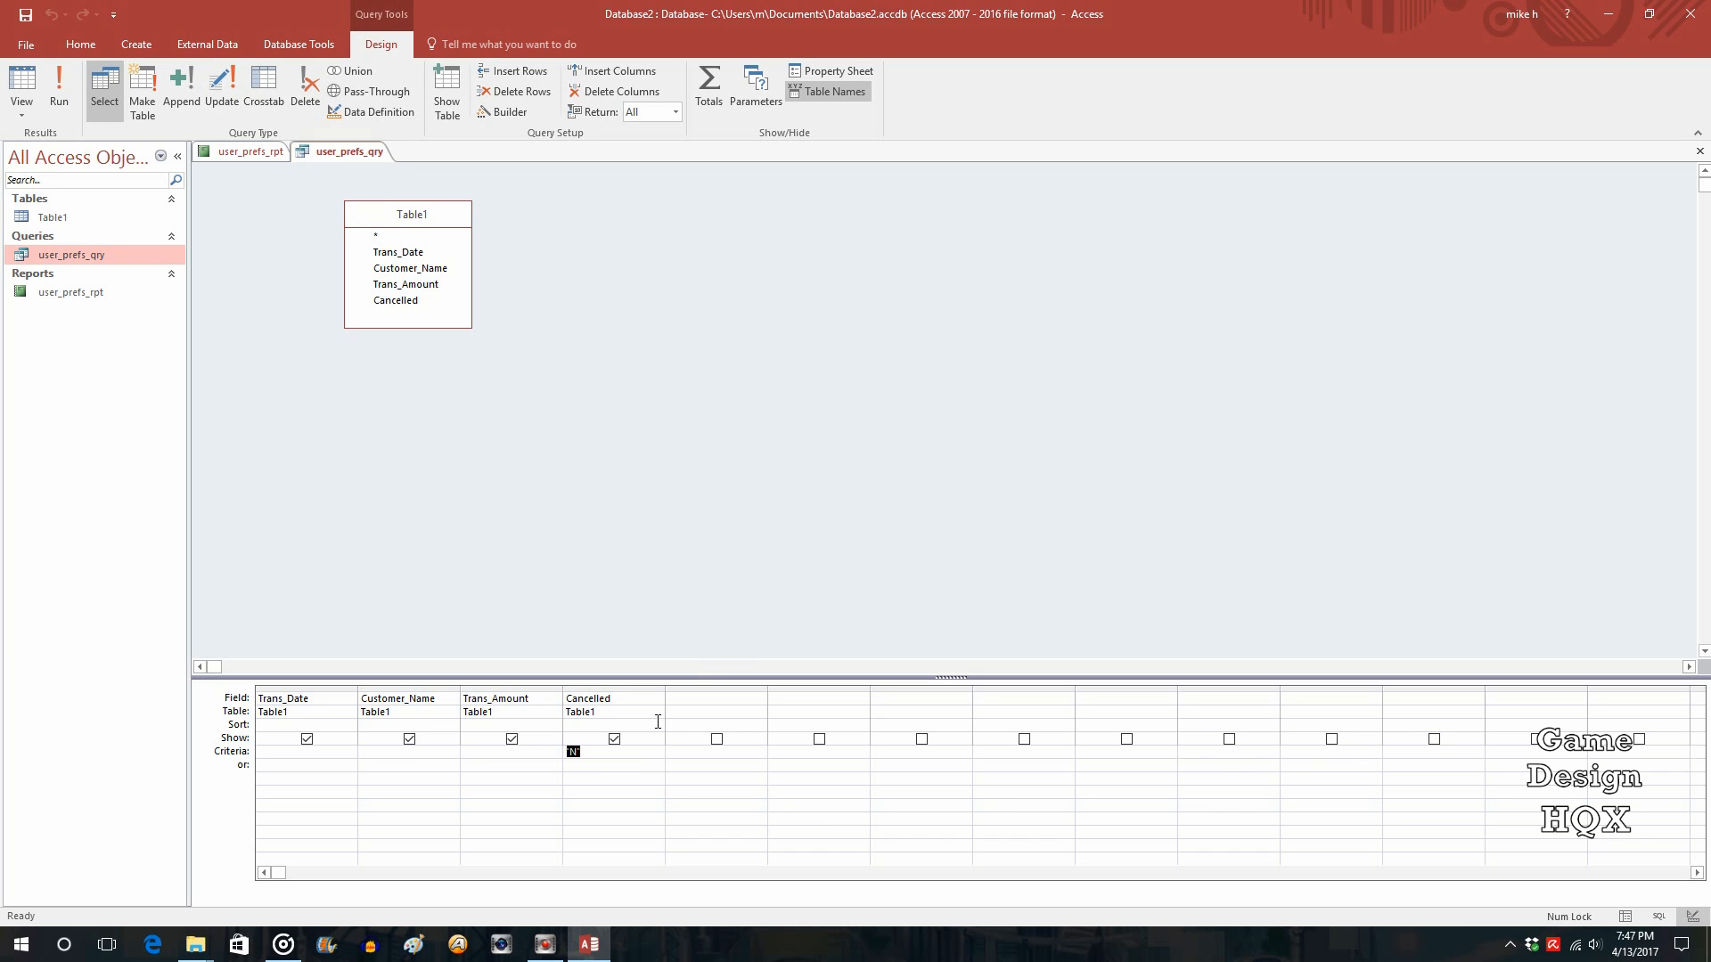
{"action": "right_click", "coordinate": [634, 758]}
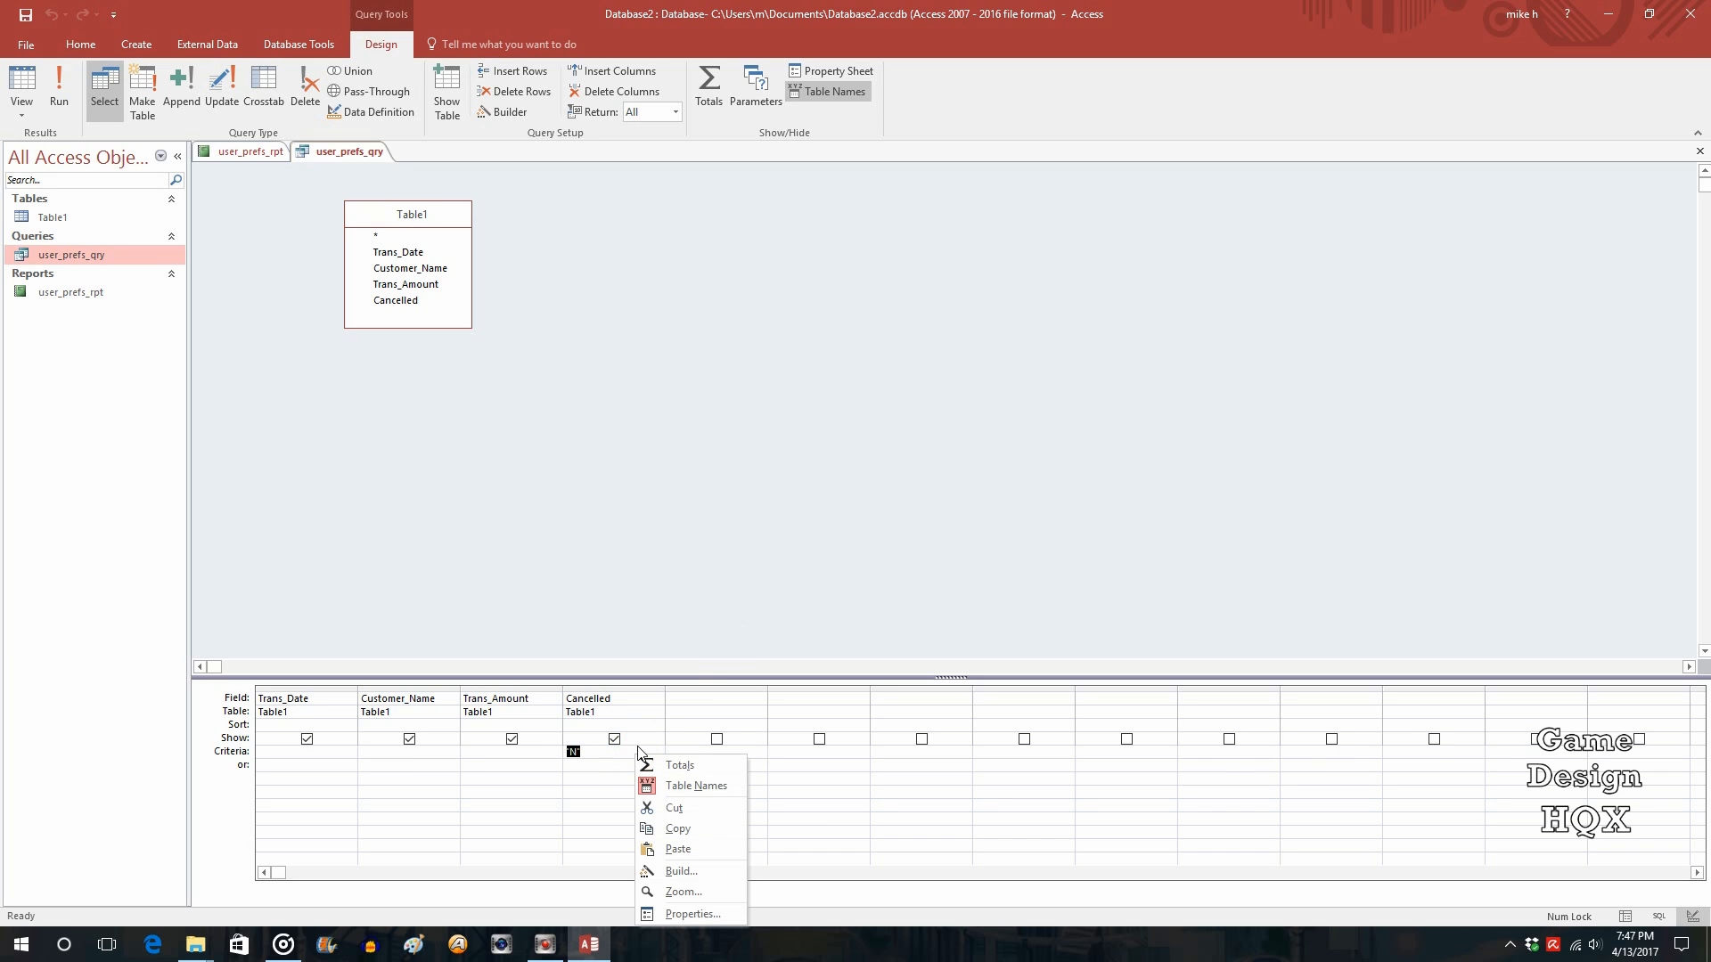
{"action": "left_click", "coordinate": [700, 870]}
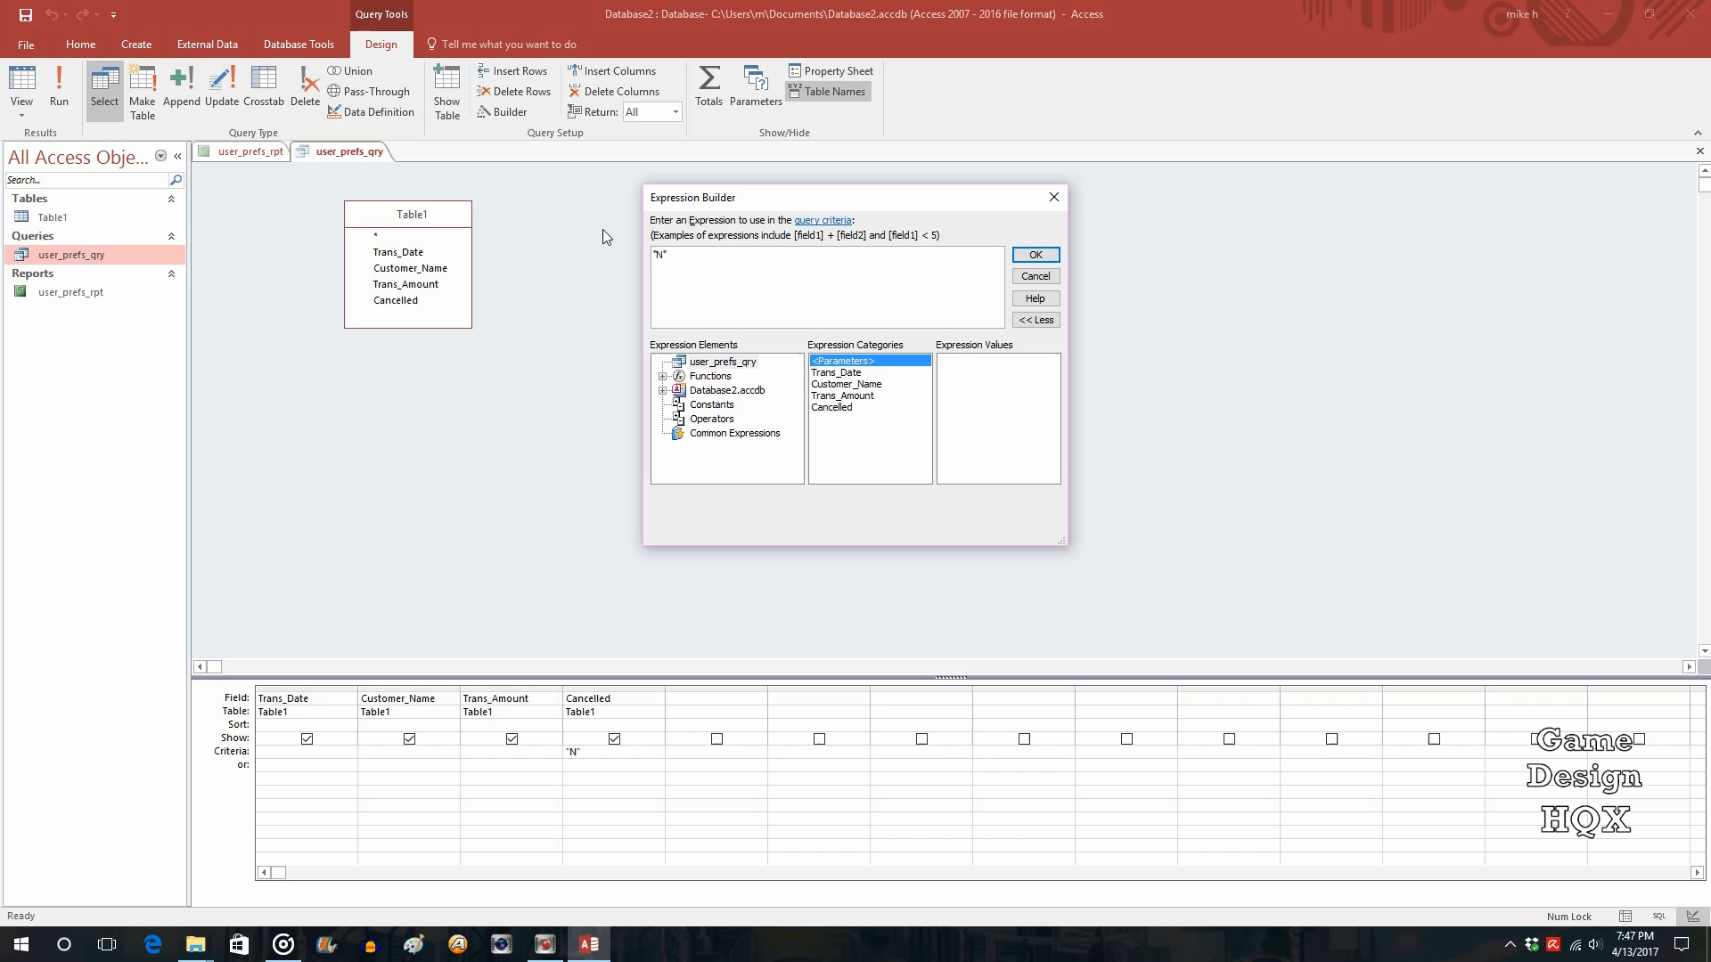
{"action": "left_click", "coordinate": [1061, 199]}
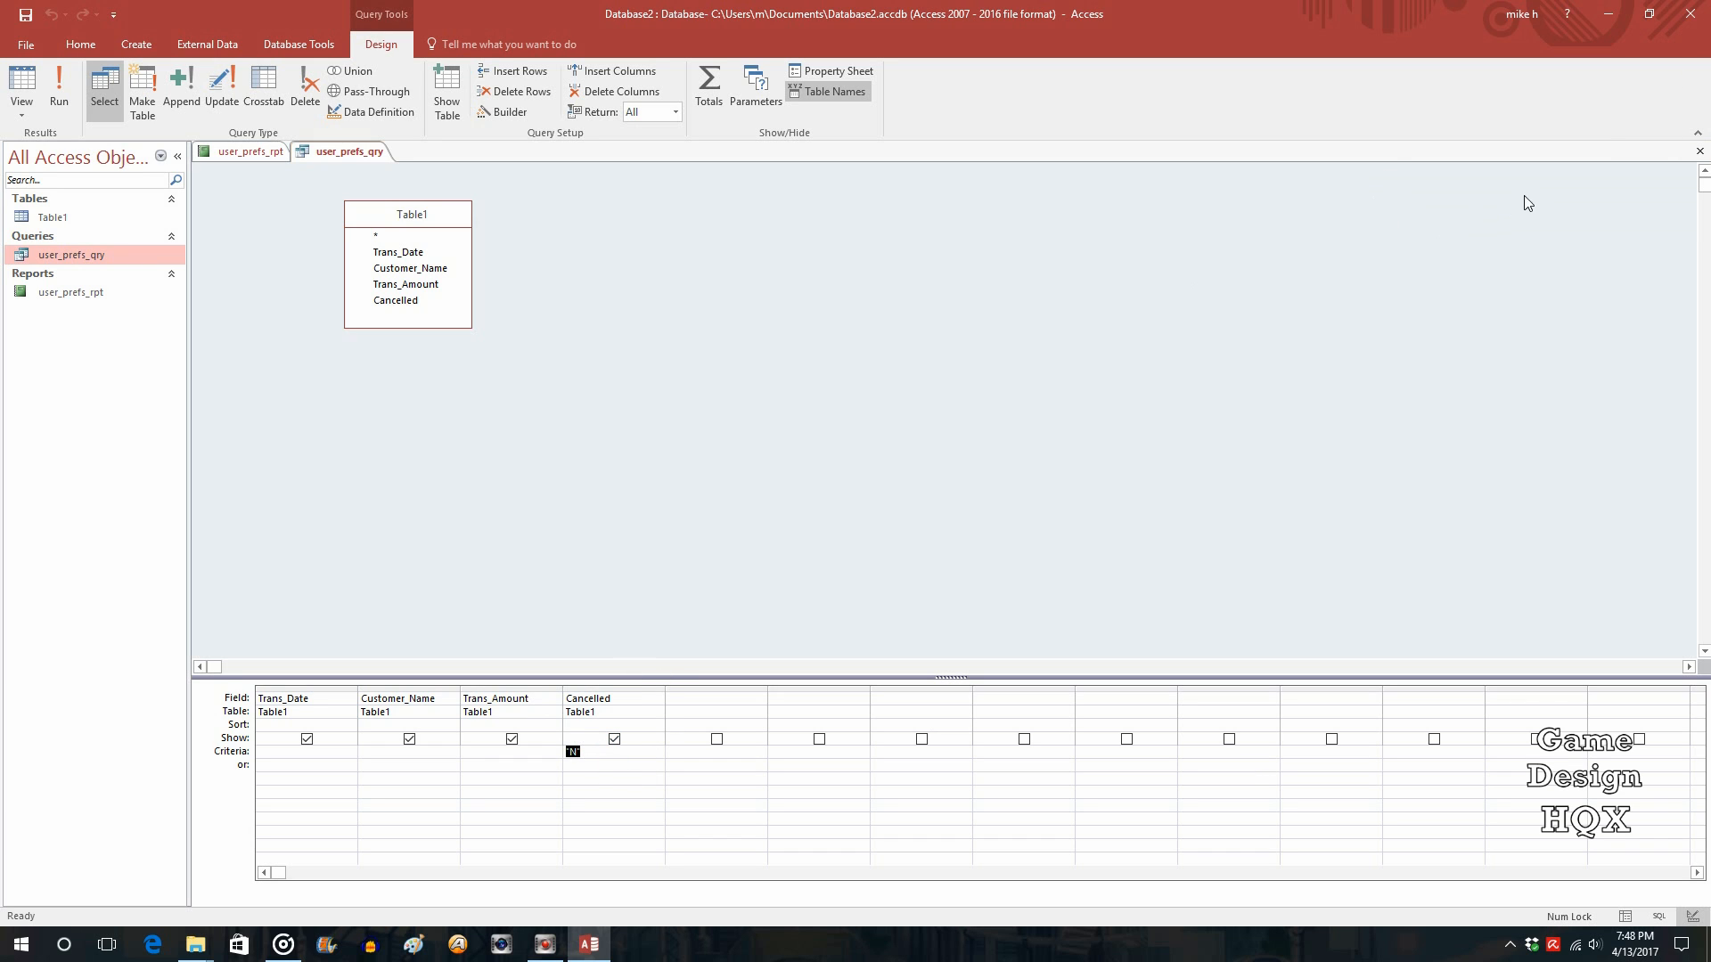
{"action": "left_click", "coordinate": [1699, 151]}
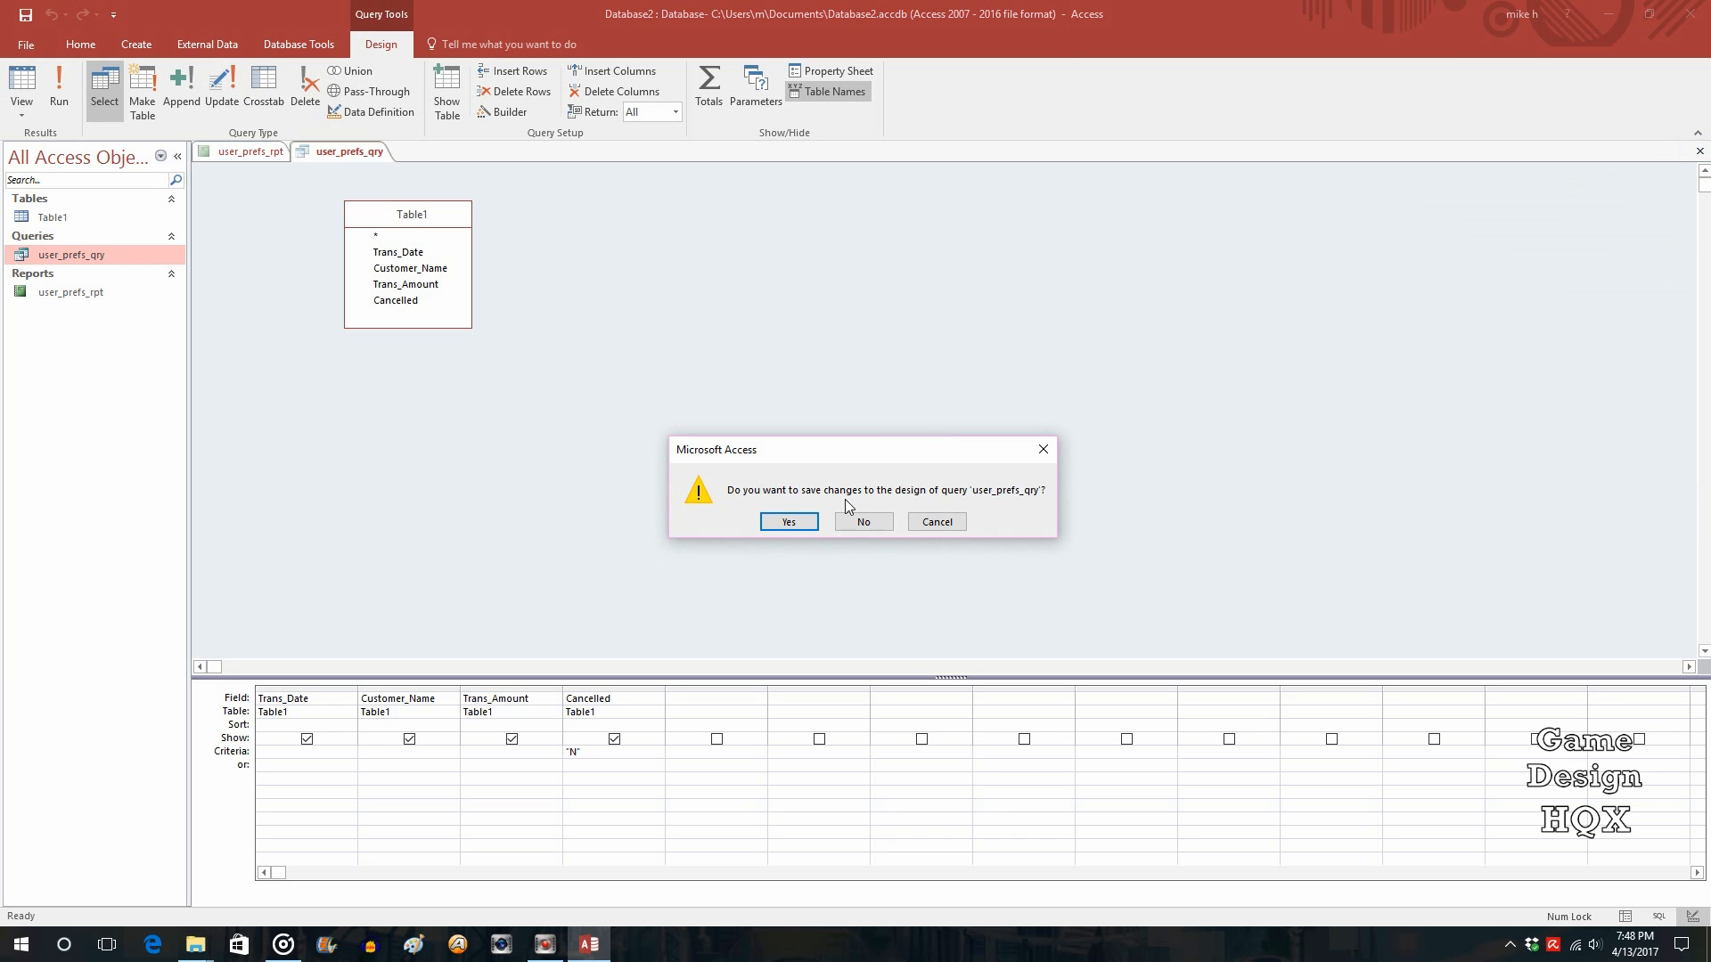
{"action": "left_click", "coordinate": [800, 522]}
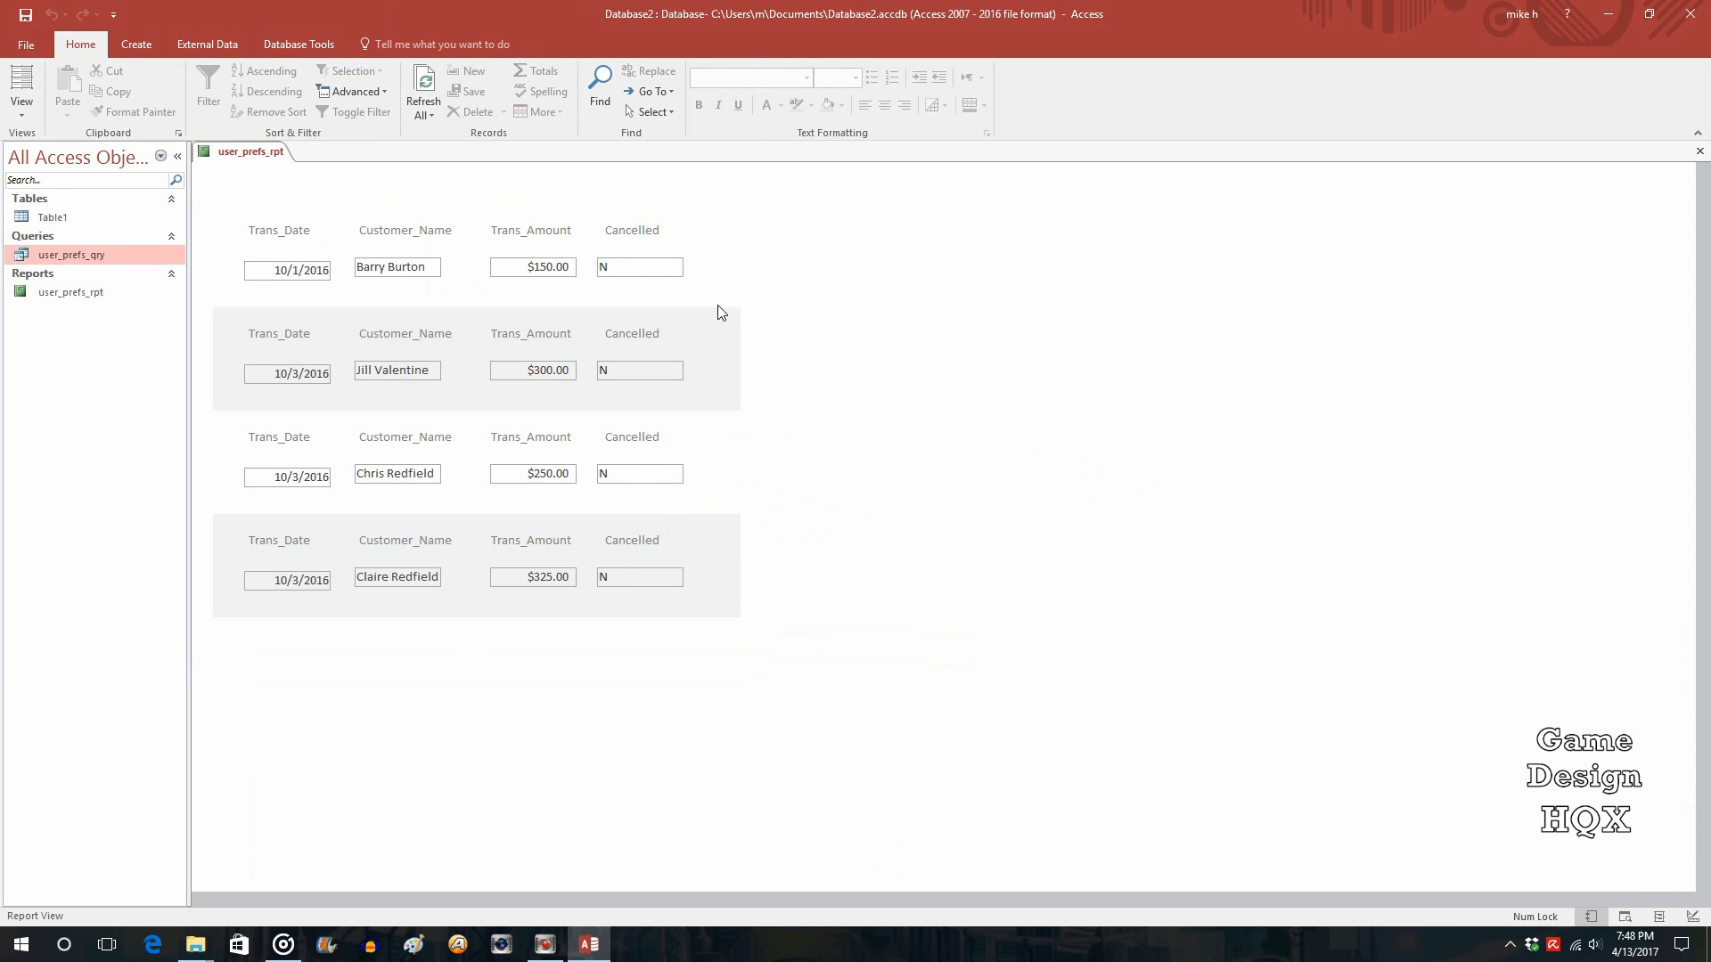